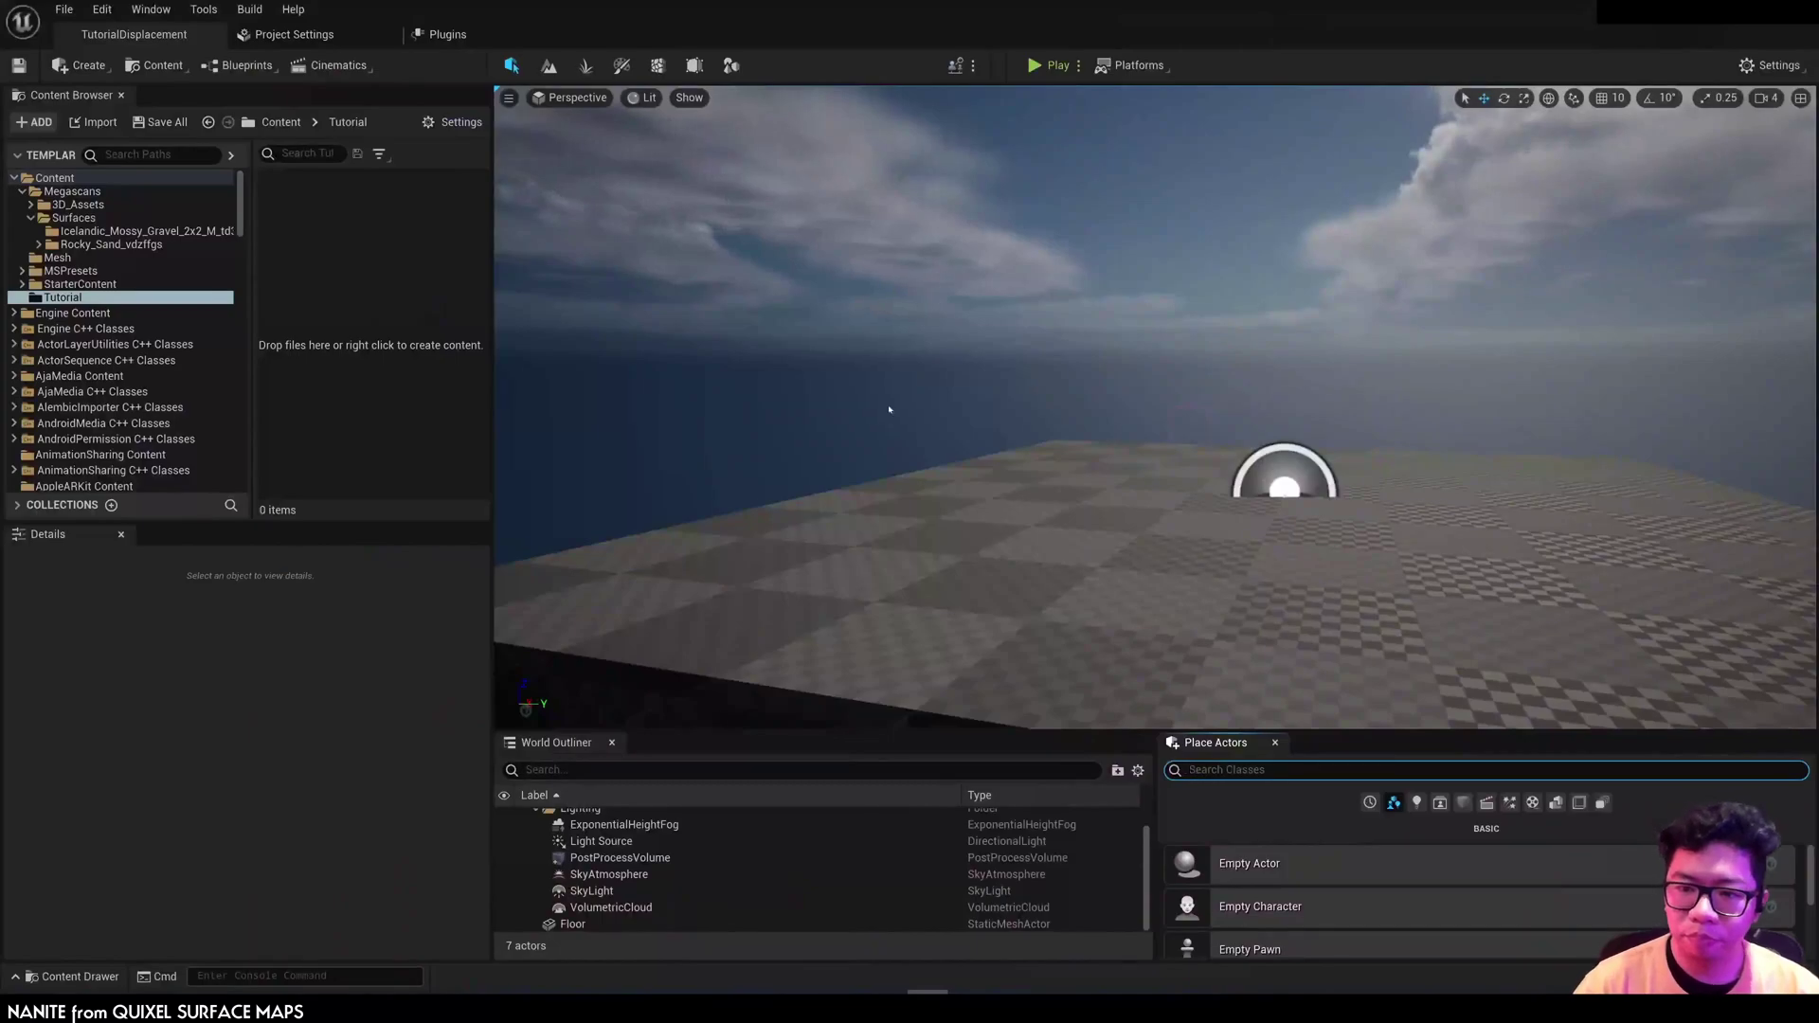
Step: Search the plugins for Modeling, check that Modeling Tools Editor Mode is enabled, and return to the level
{"action": "left_click", "coordinate": [445, 34]}
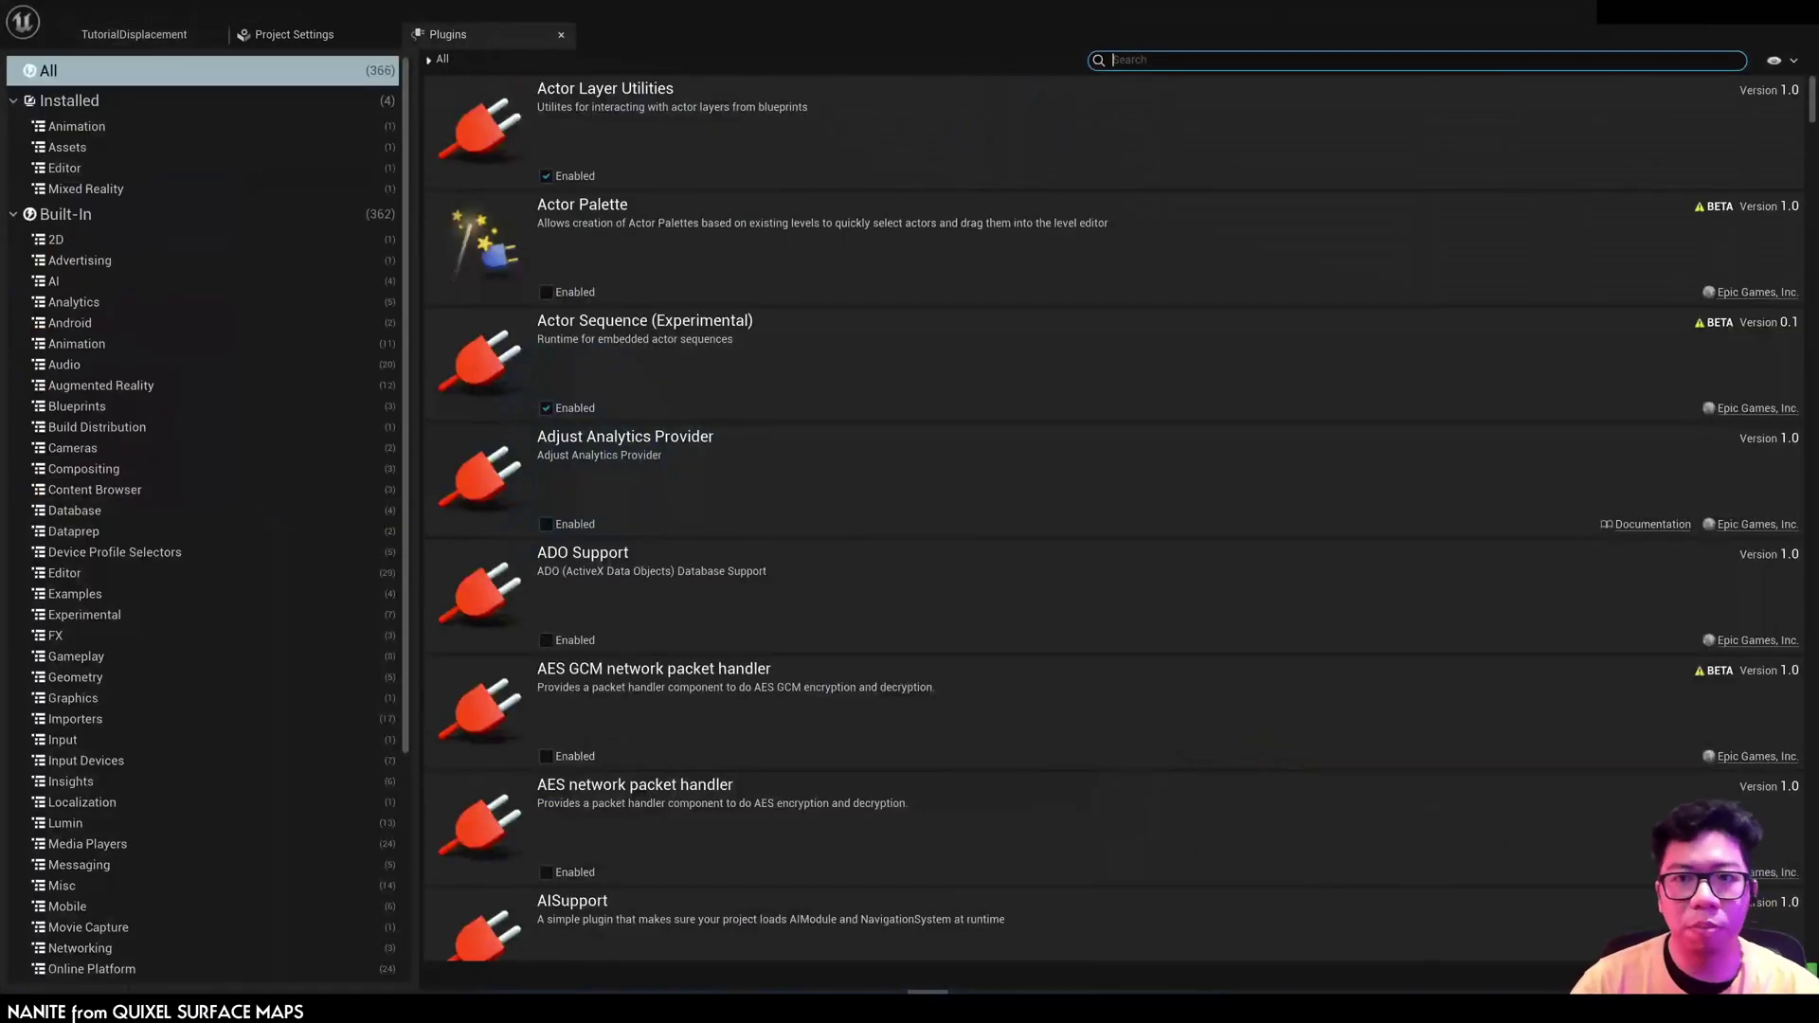
{"action": "type", "text": "Modeling"}
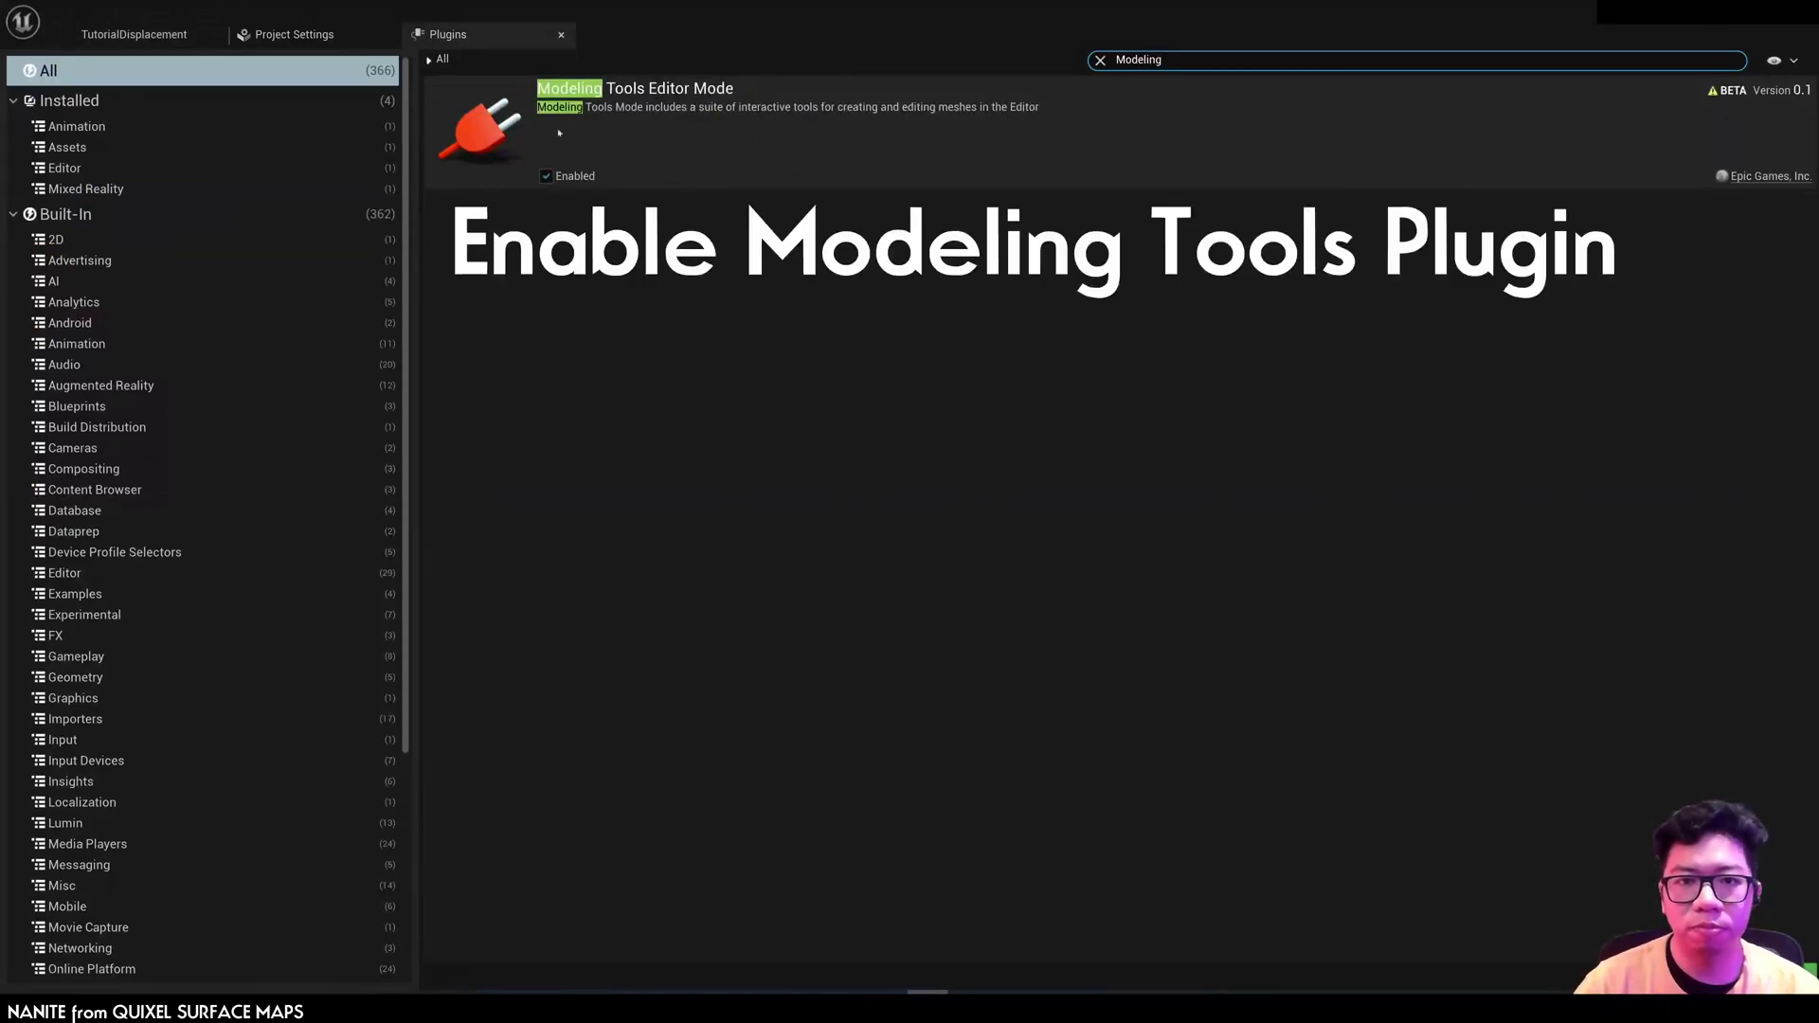
{"action": "left_click", "coordinate": [163, 36]}
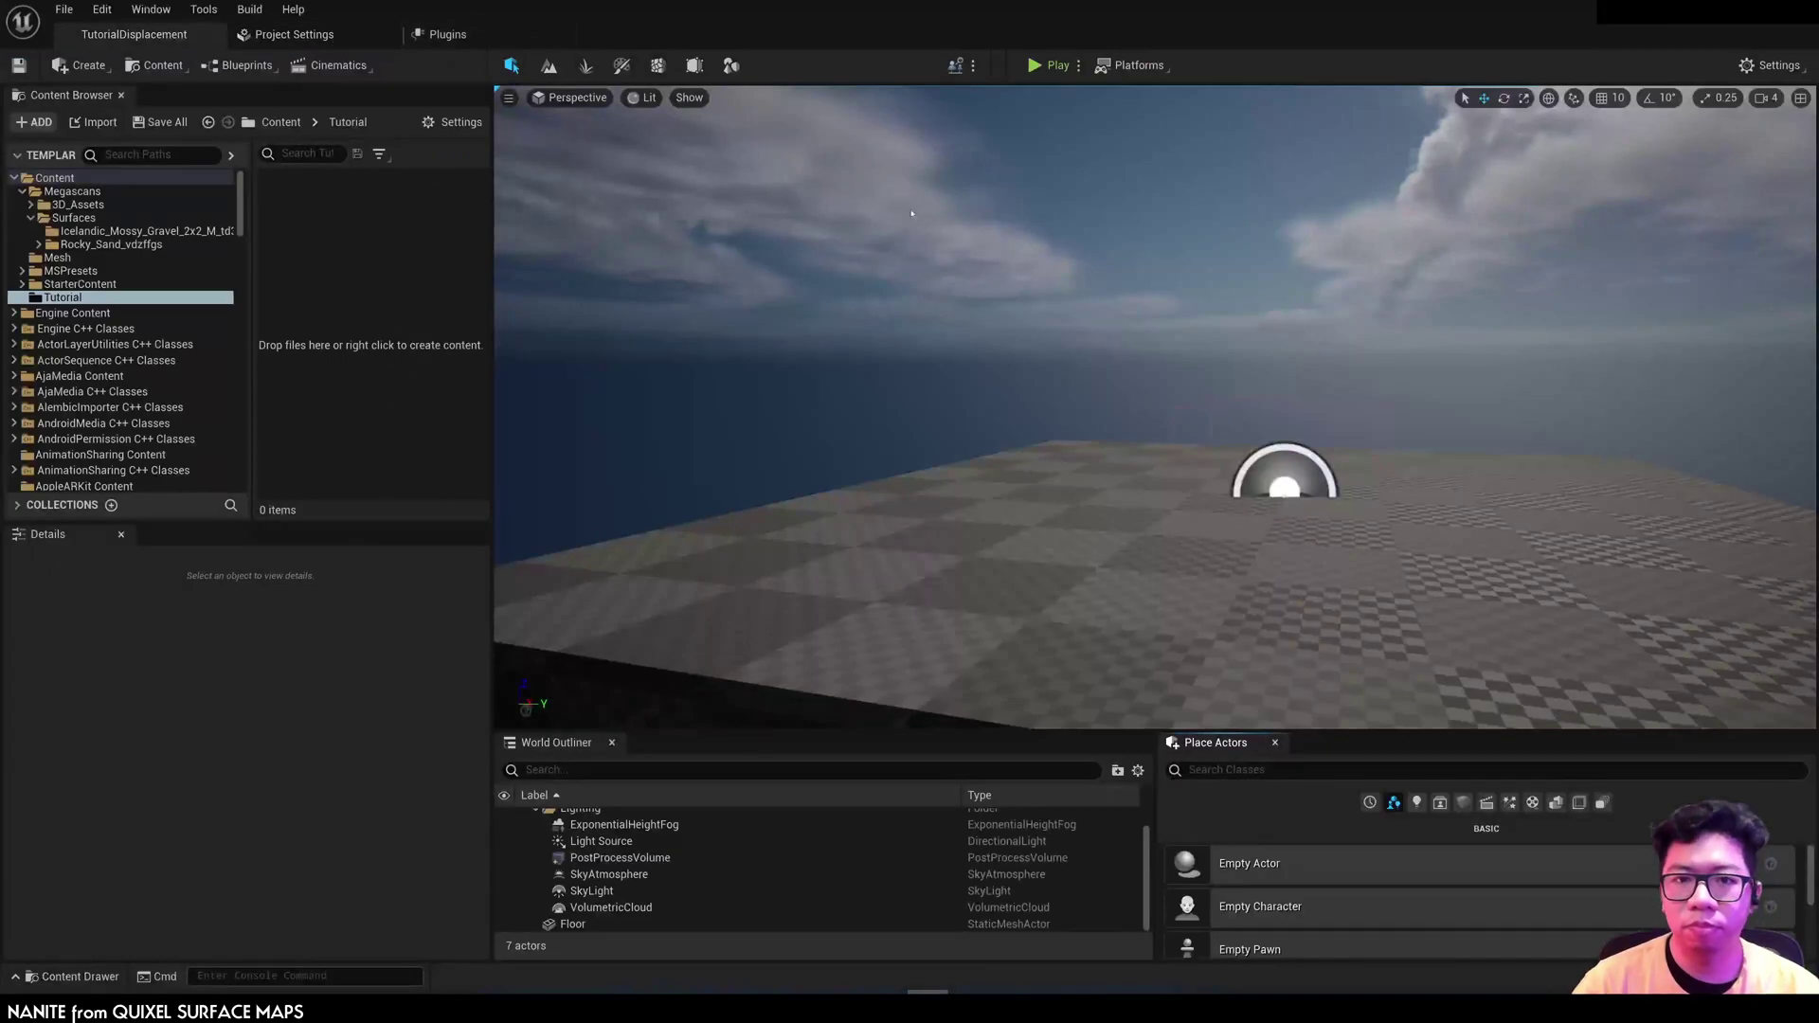
Step: Find the Plane among the placeable actors and place one above the checkered floor
{"action": "left_click", "coordinate": [1258, 770]}
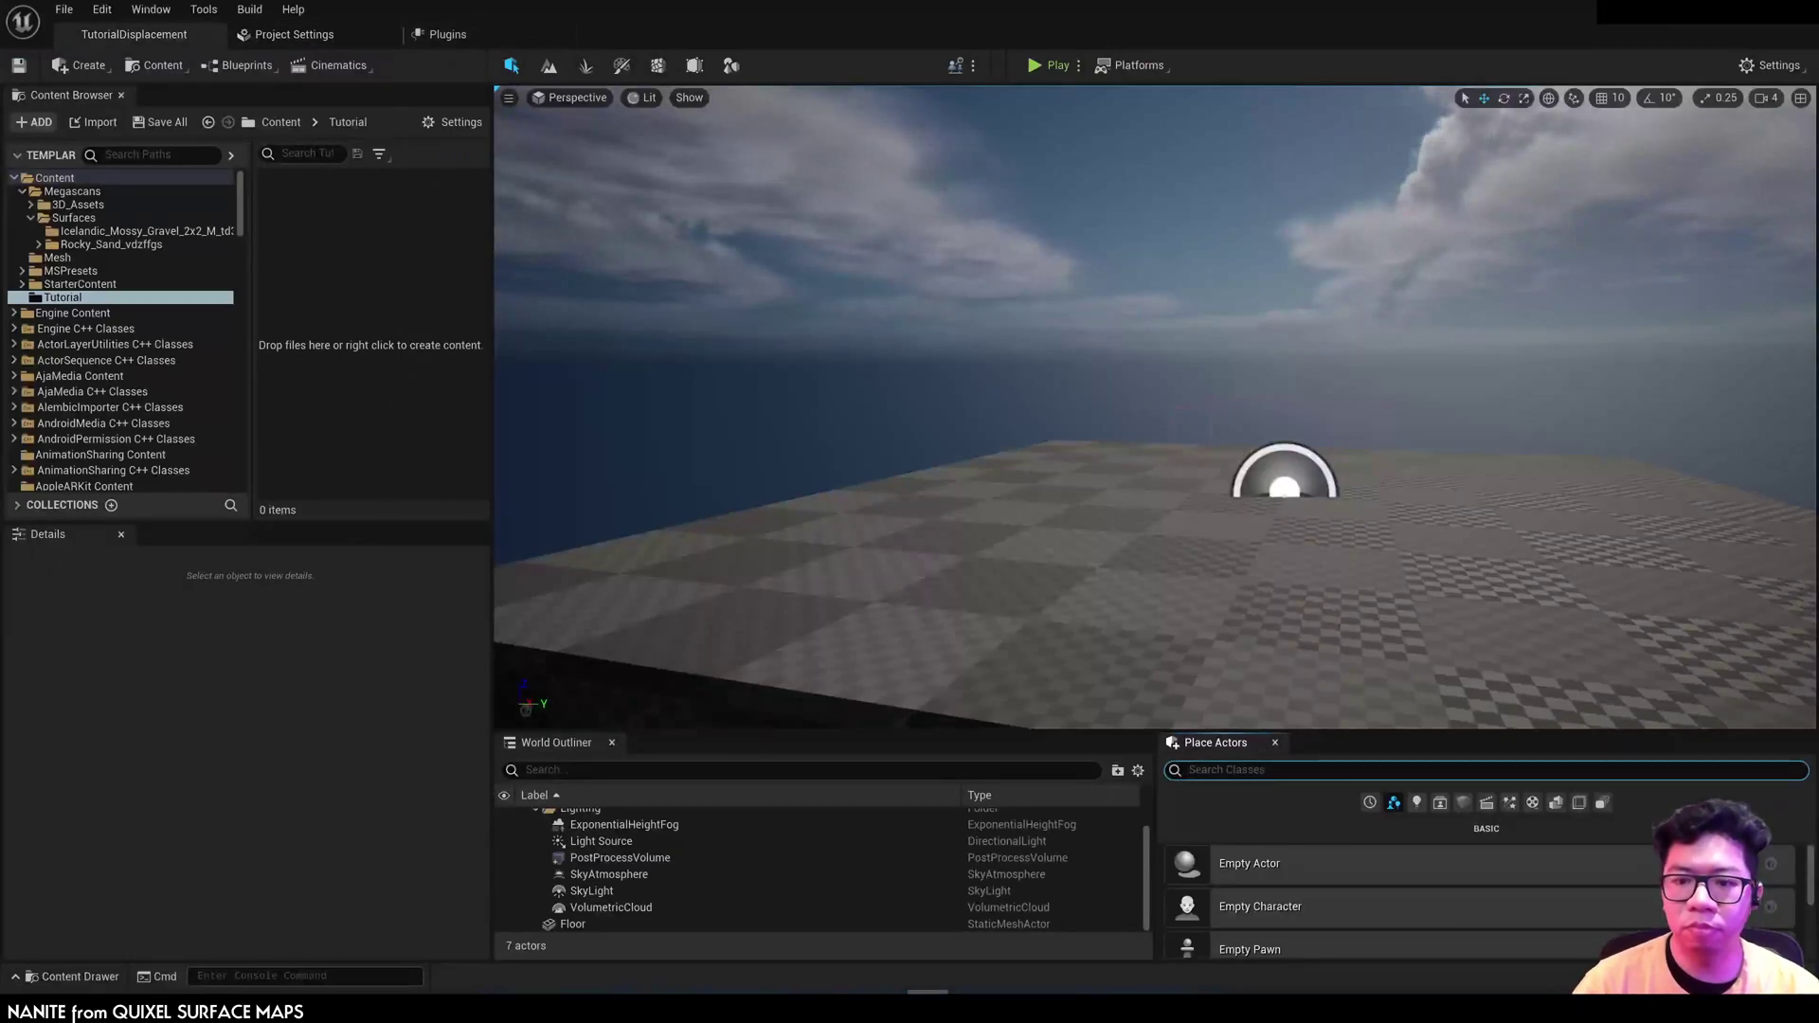
{"action": "type", "text": "Plane"}
{"action": "left_click_drag", "start_coordinate": [1233, 854], "coordinate": [973, 510]}
Step: Scale the plane to 2 in X and Y, set its mobility to Movable, and save the level
{"action": "left_click", "coordinate": [203, 760]}
{"action": "type", "text": "2"}
{"action": "key", "text": "Tab"}
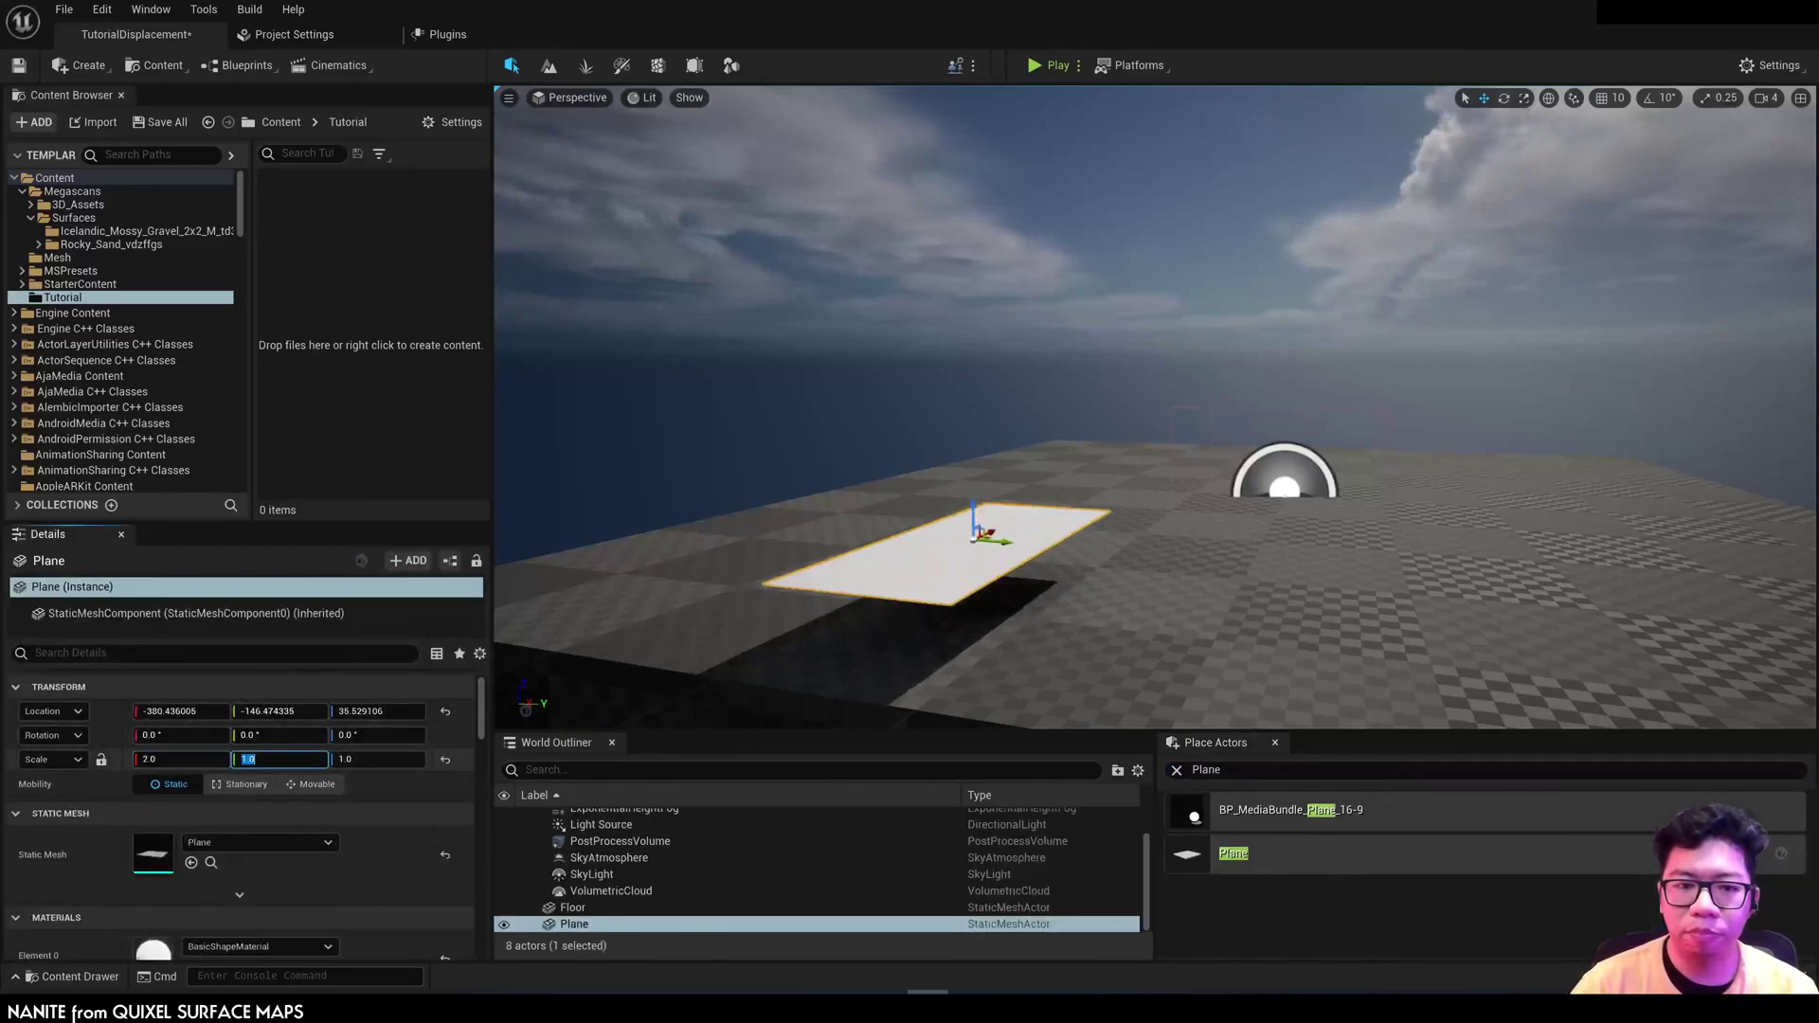
{"action": "type", "text": "2"}
{"action": "key", "text": "Tab"}
{"action": "left_click", "coordinate": [314, 785]}
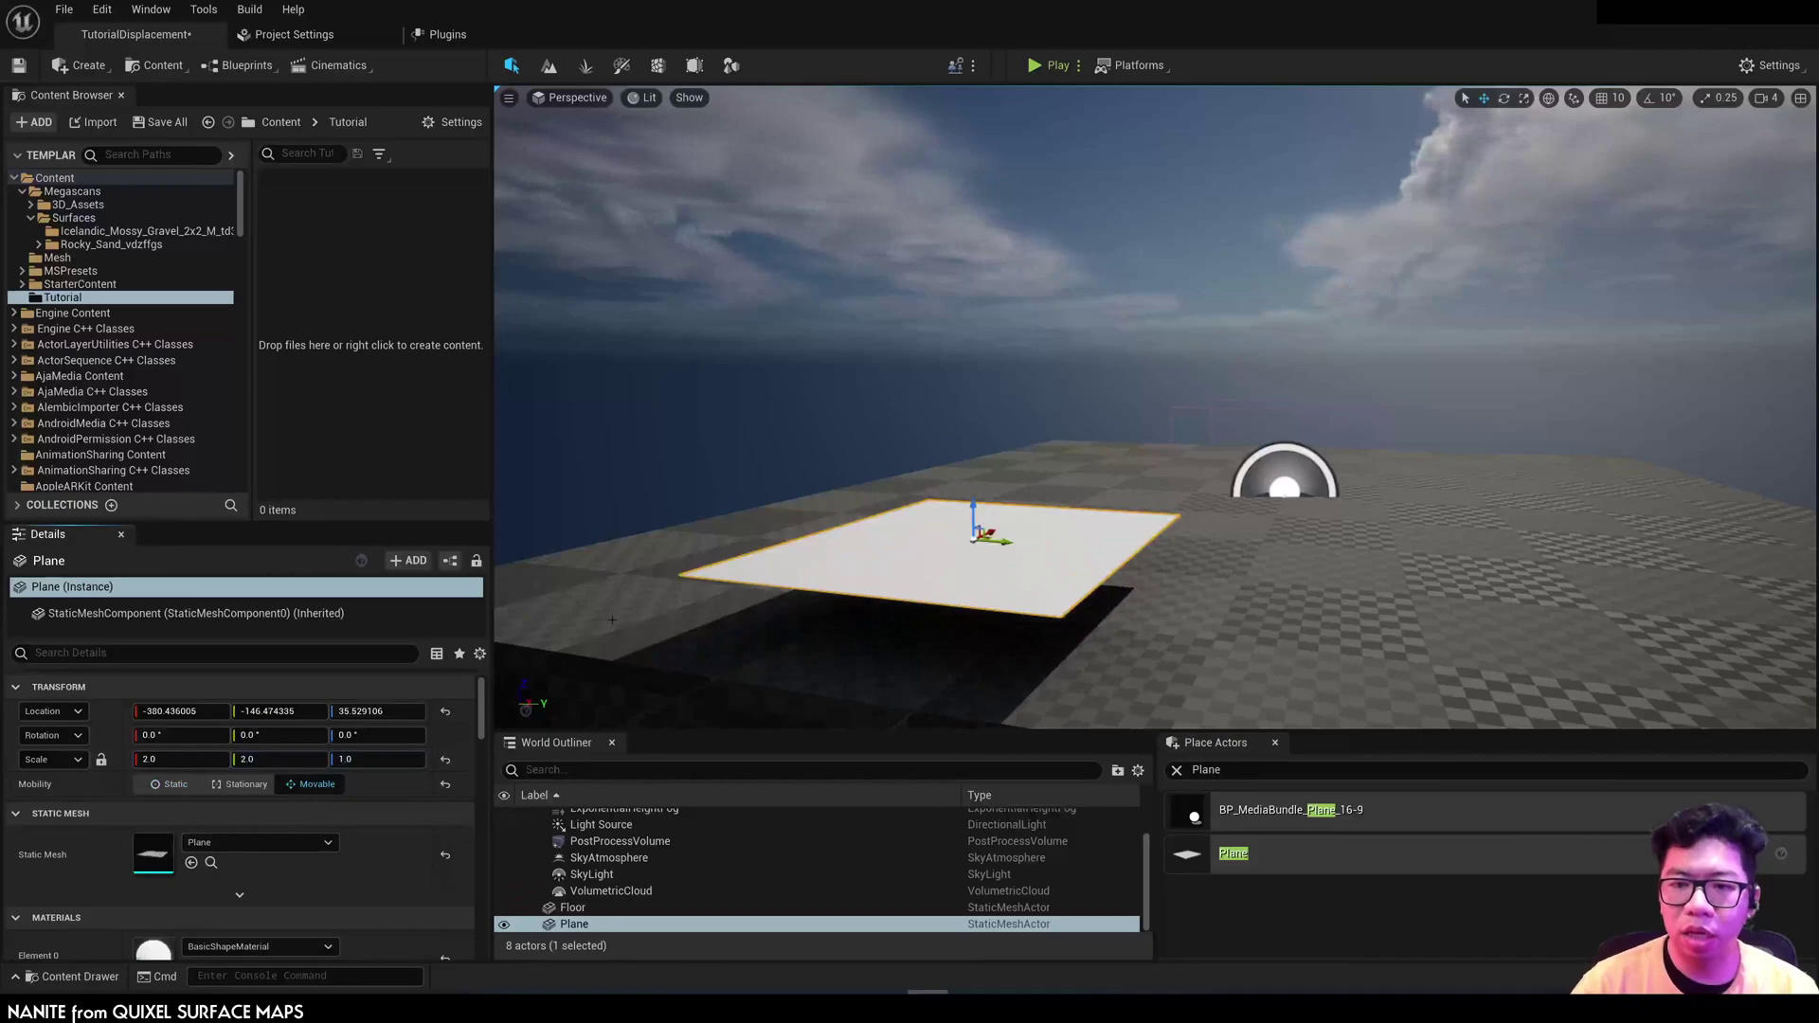
{"action": "key", "text": "ctrl+s"}
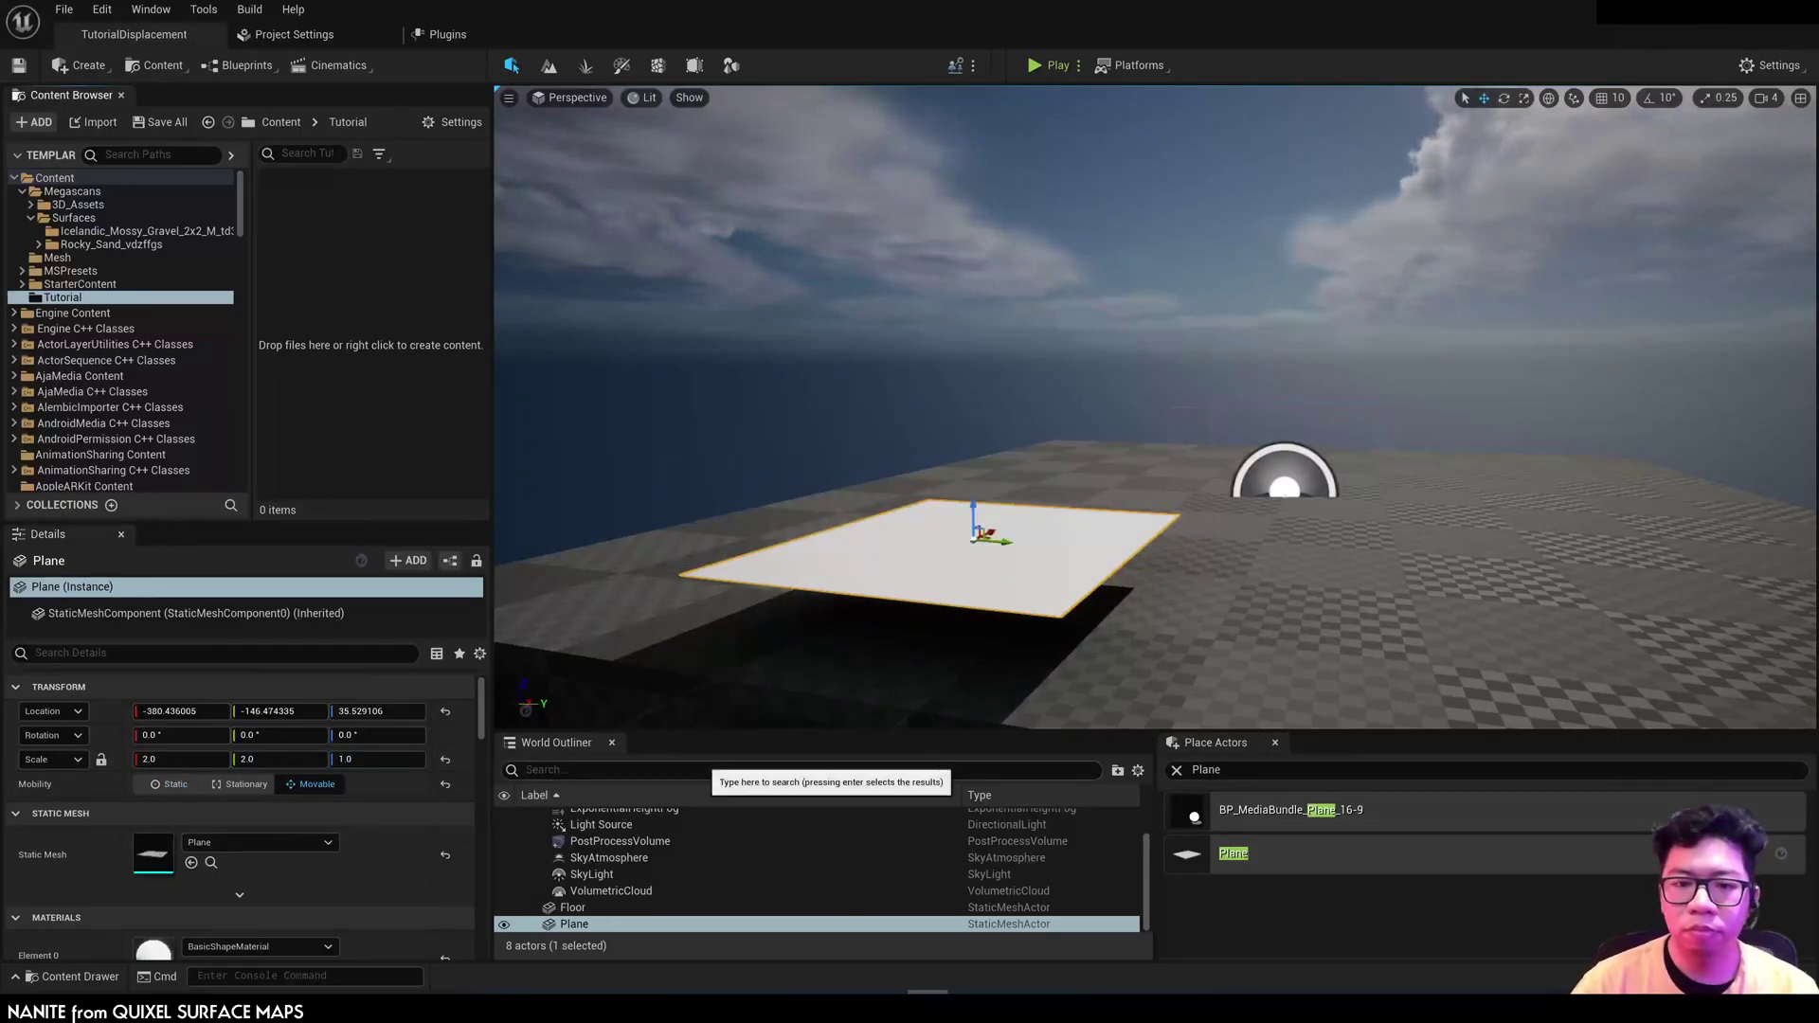
Step: Duplicate the plane along the Y axis so the copy sits beside the original, and save the level
{"action": "left_click_drag", "start_coordinate": [1007, 540], "coordinate": [1414, 572], "text": "alt"}
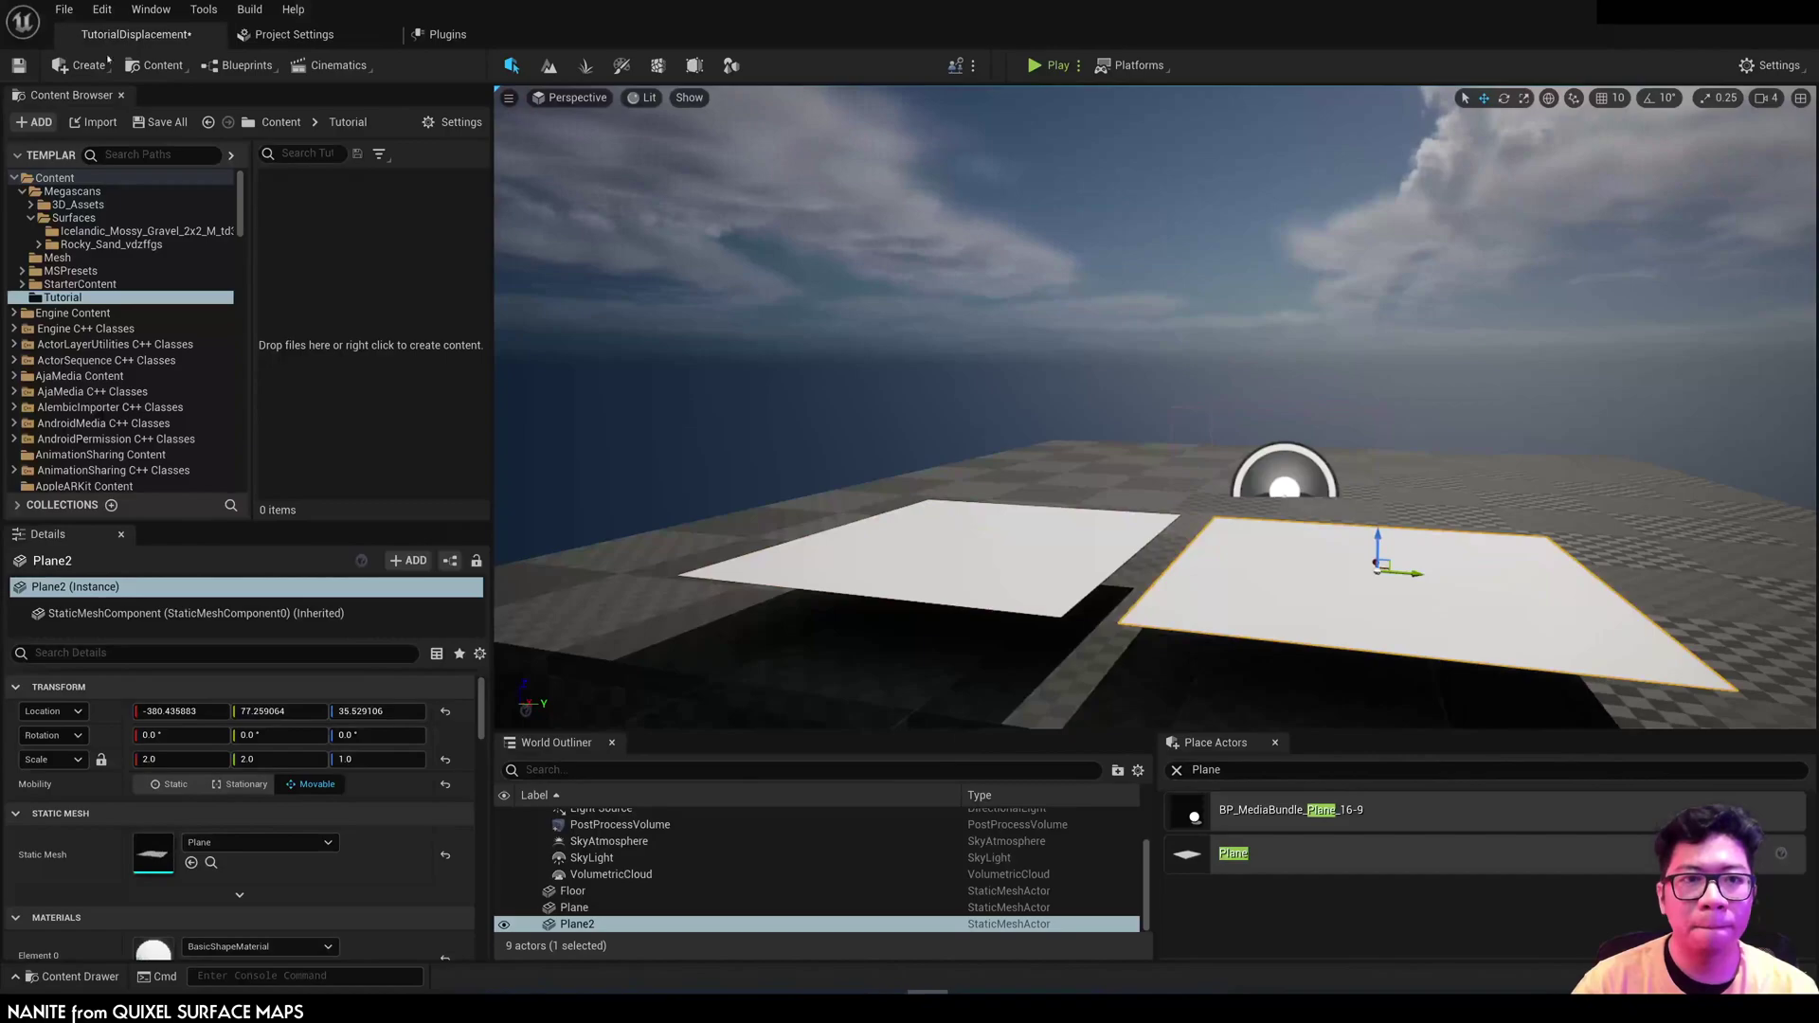
{"action": "left_click", "coordinate": [18, 65]}
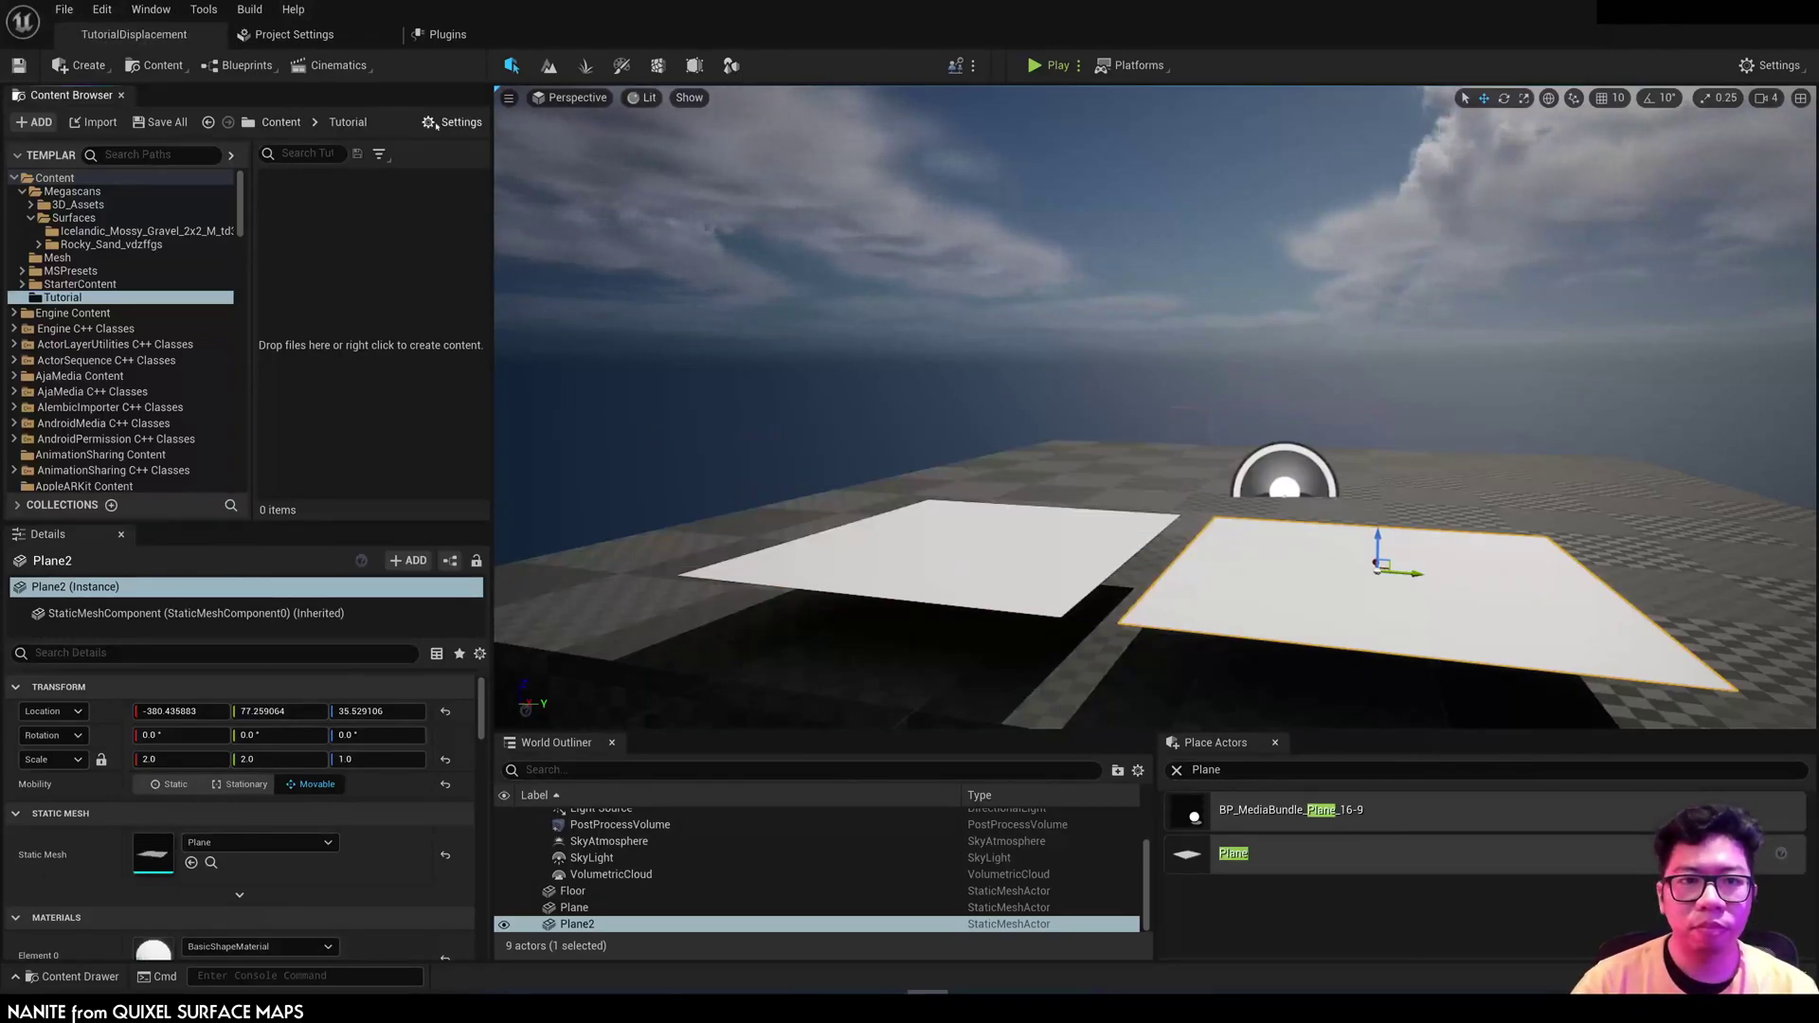
Step: Open Quixel Bridge and search its library for Rocky Surface assets
{"action": "left_click", "coordinate": [180, 69]}
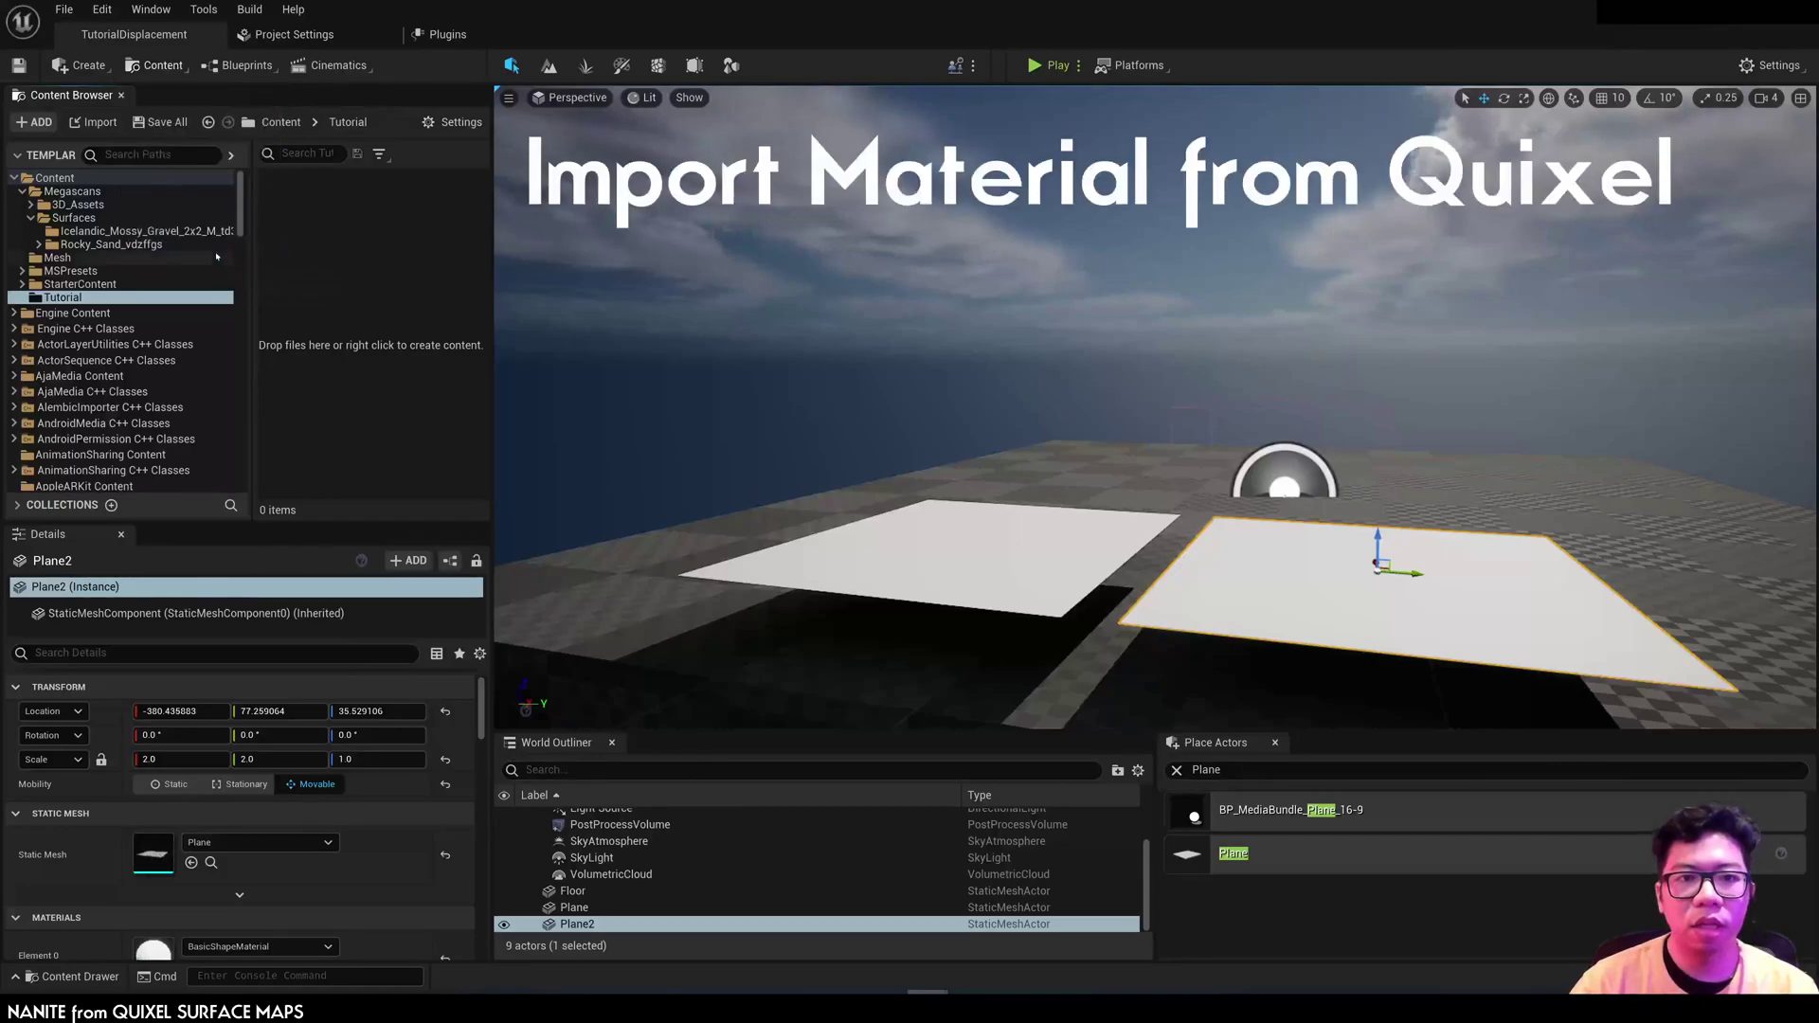
{"action": "left_click", "coordinate": [211, 252]}
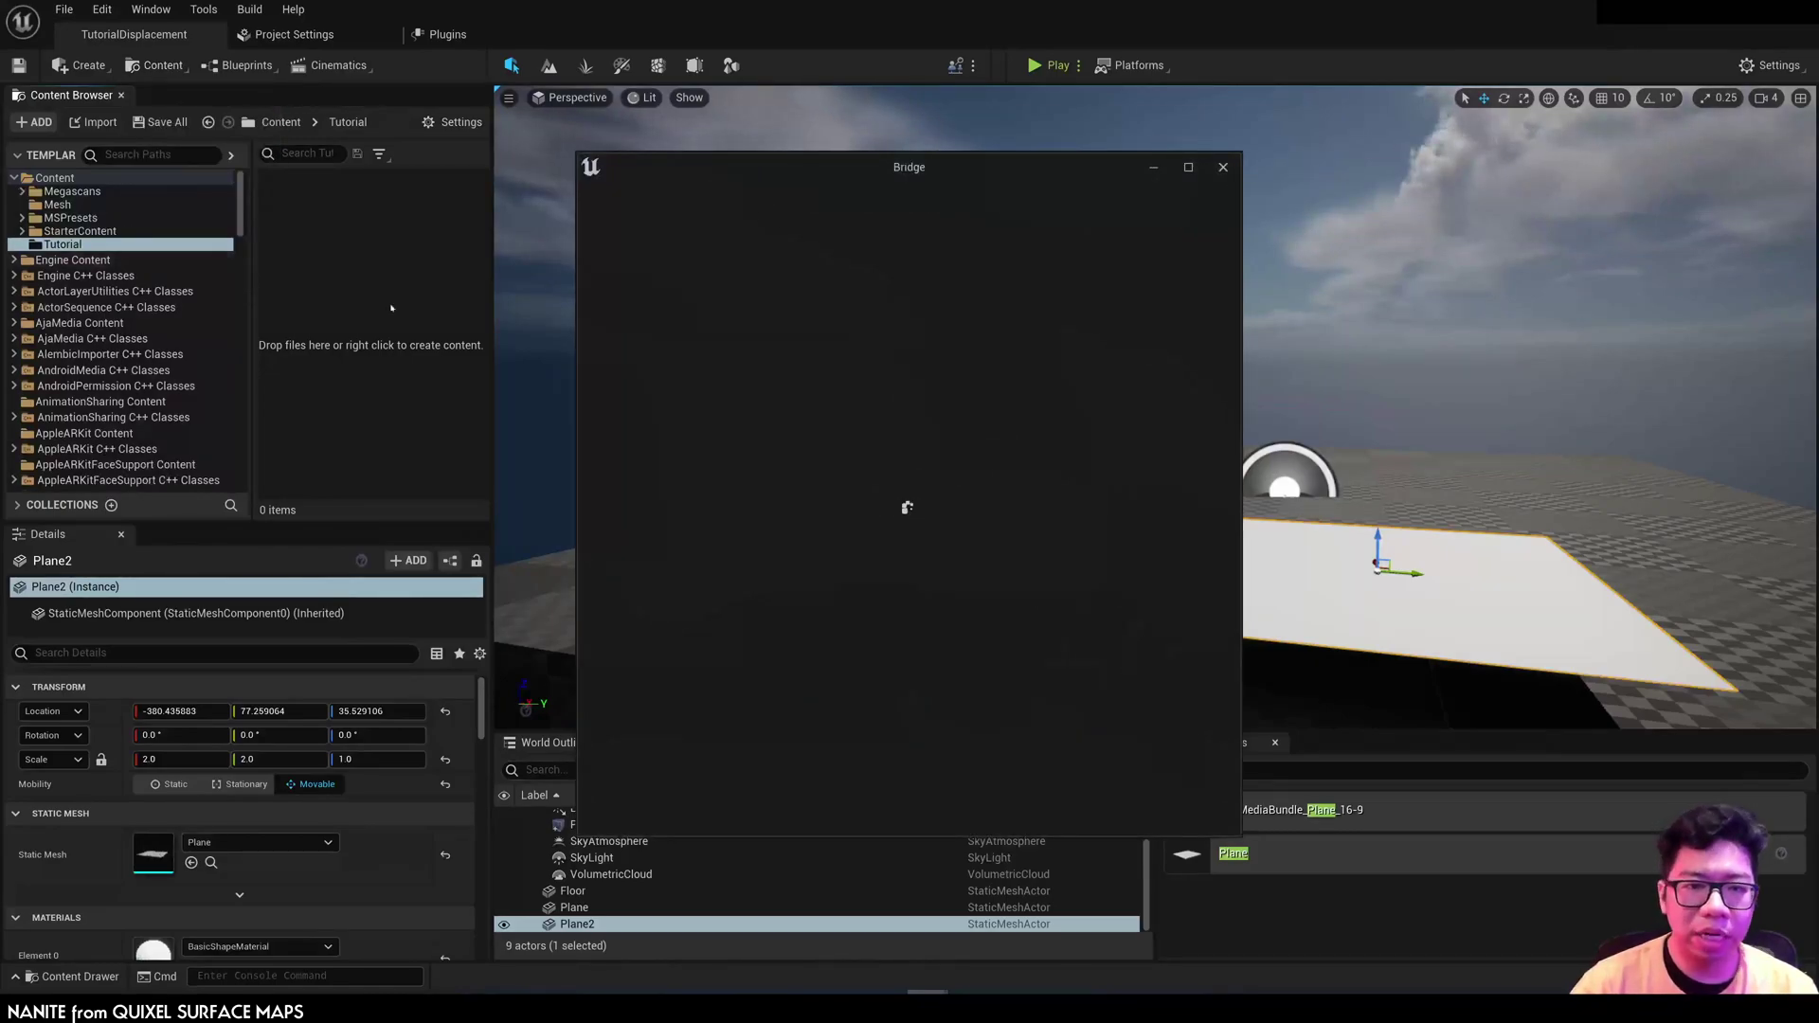
{"action": "type", "text": "Rocky SUrface"}
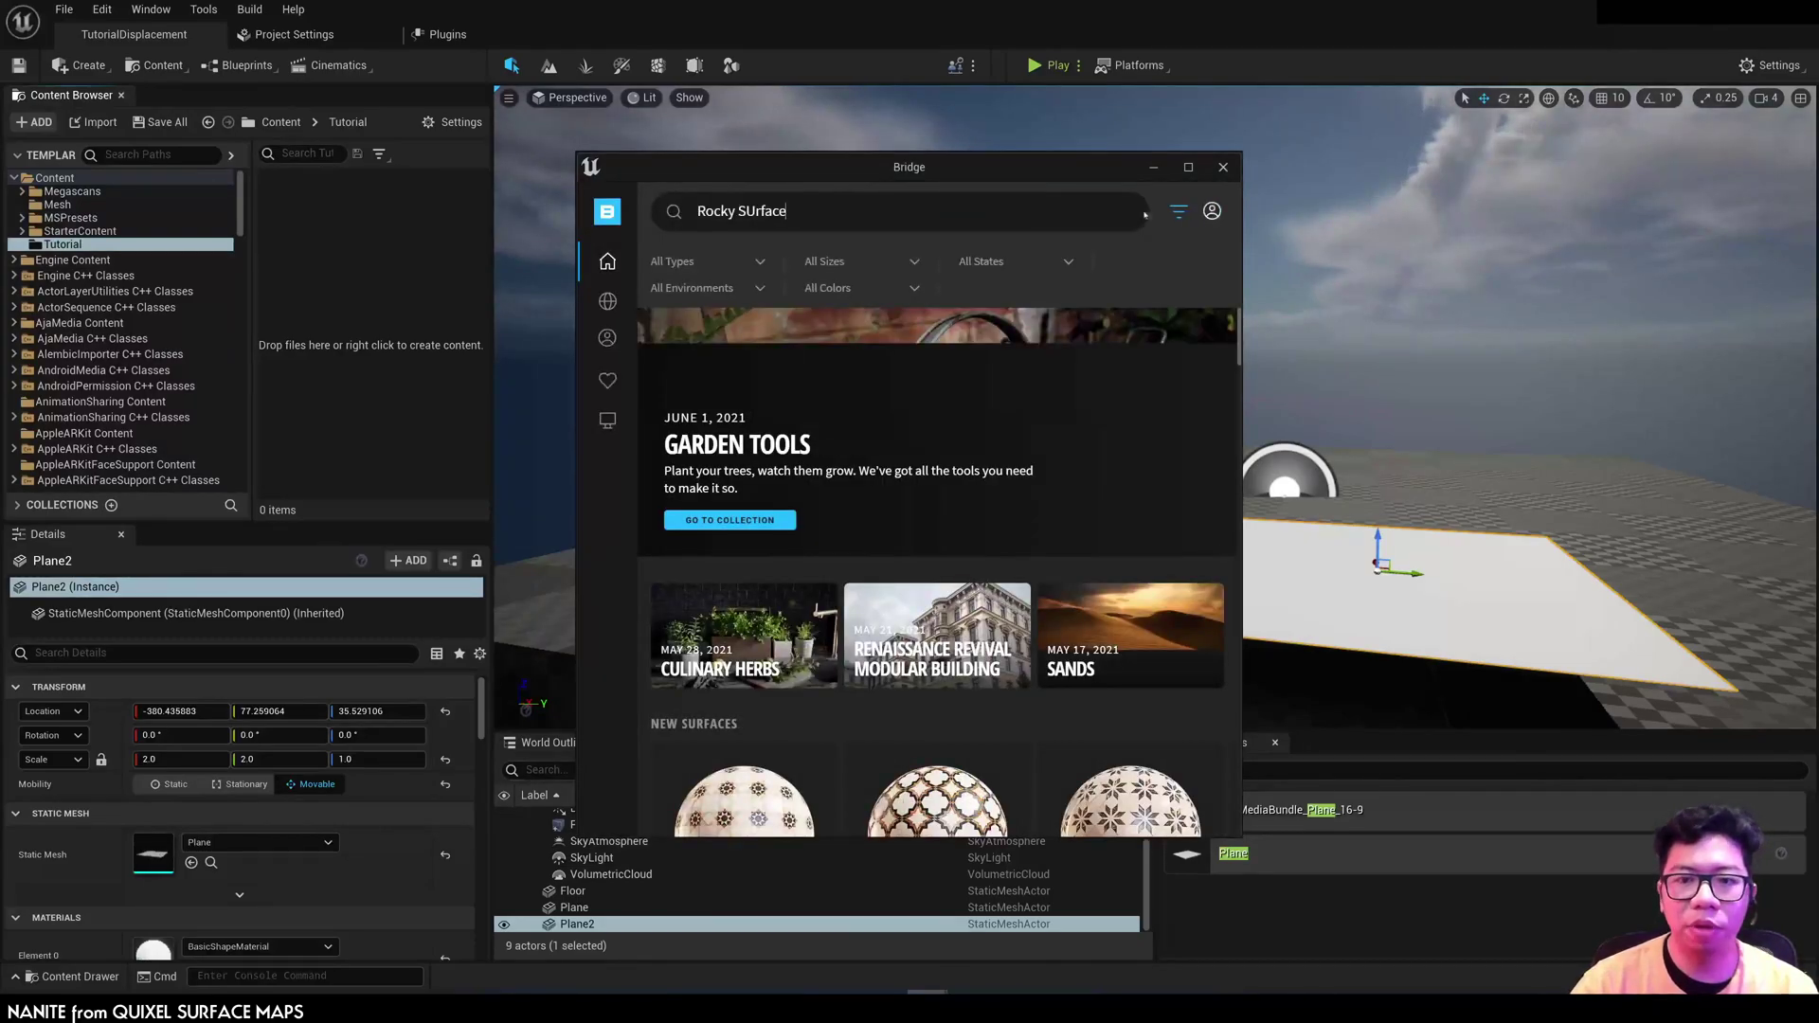
{"action": "left_click", "coordinate": [779, 294]}
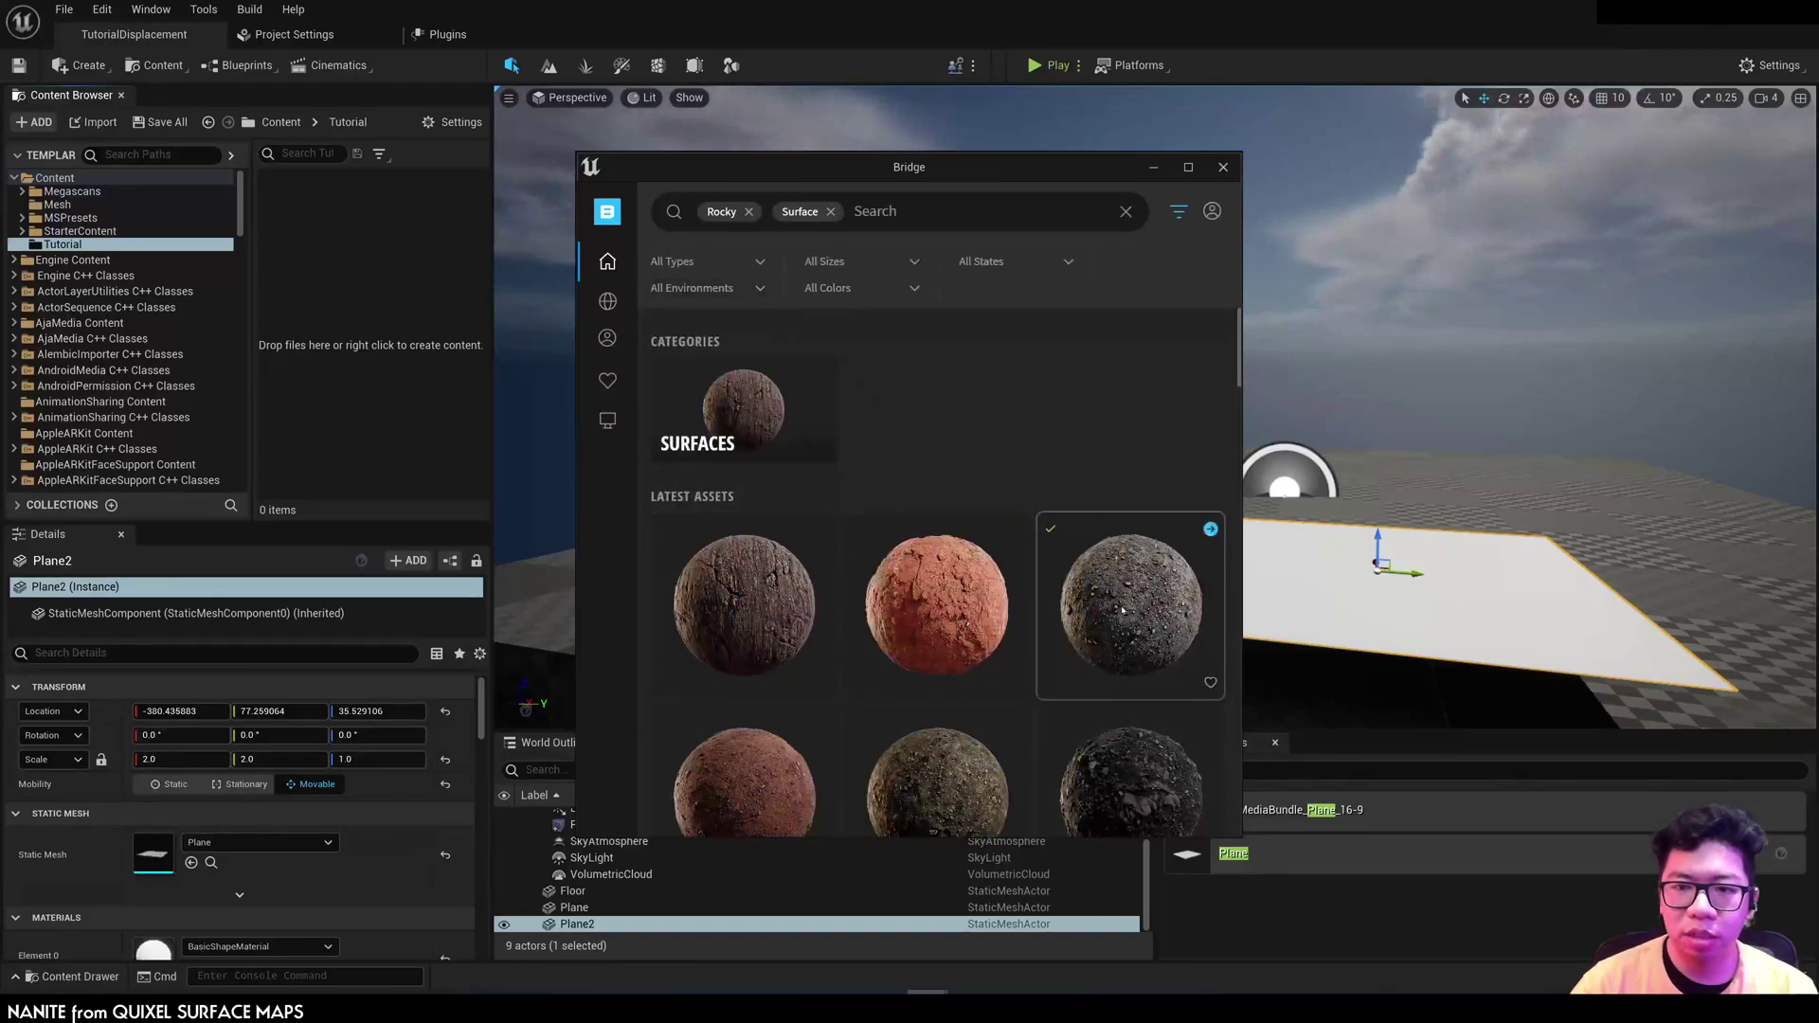
Step: Download the Mossy Rocky Ground surface at Highest Quality, add it to the project, and close Bridge
{"action": "scroll", "coordinate": [1123, 609], "scroll_direction": "down", "scroll_amount": 3}
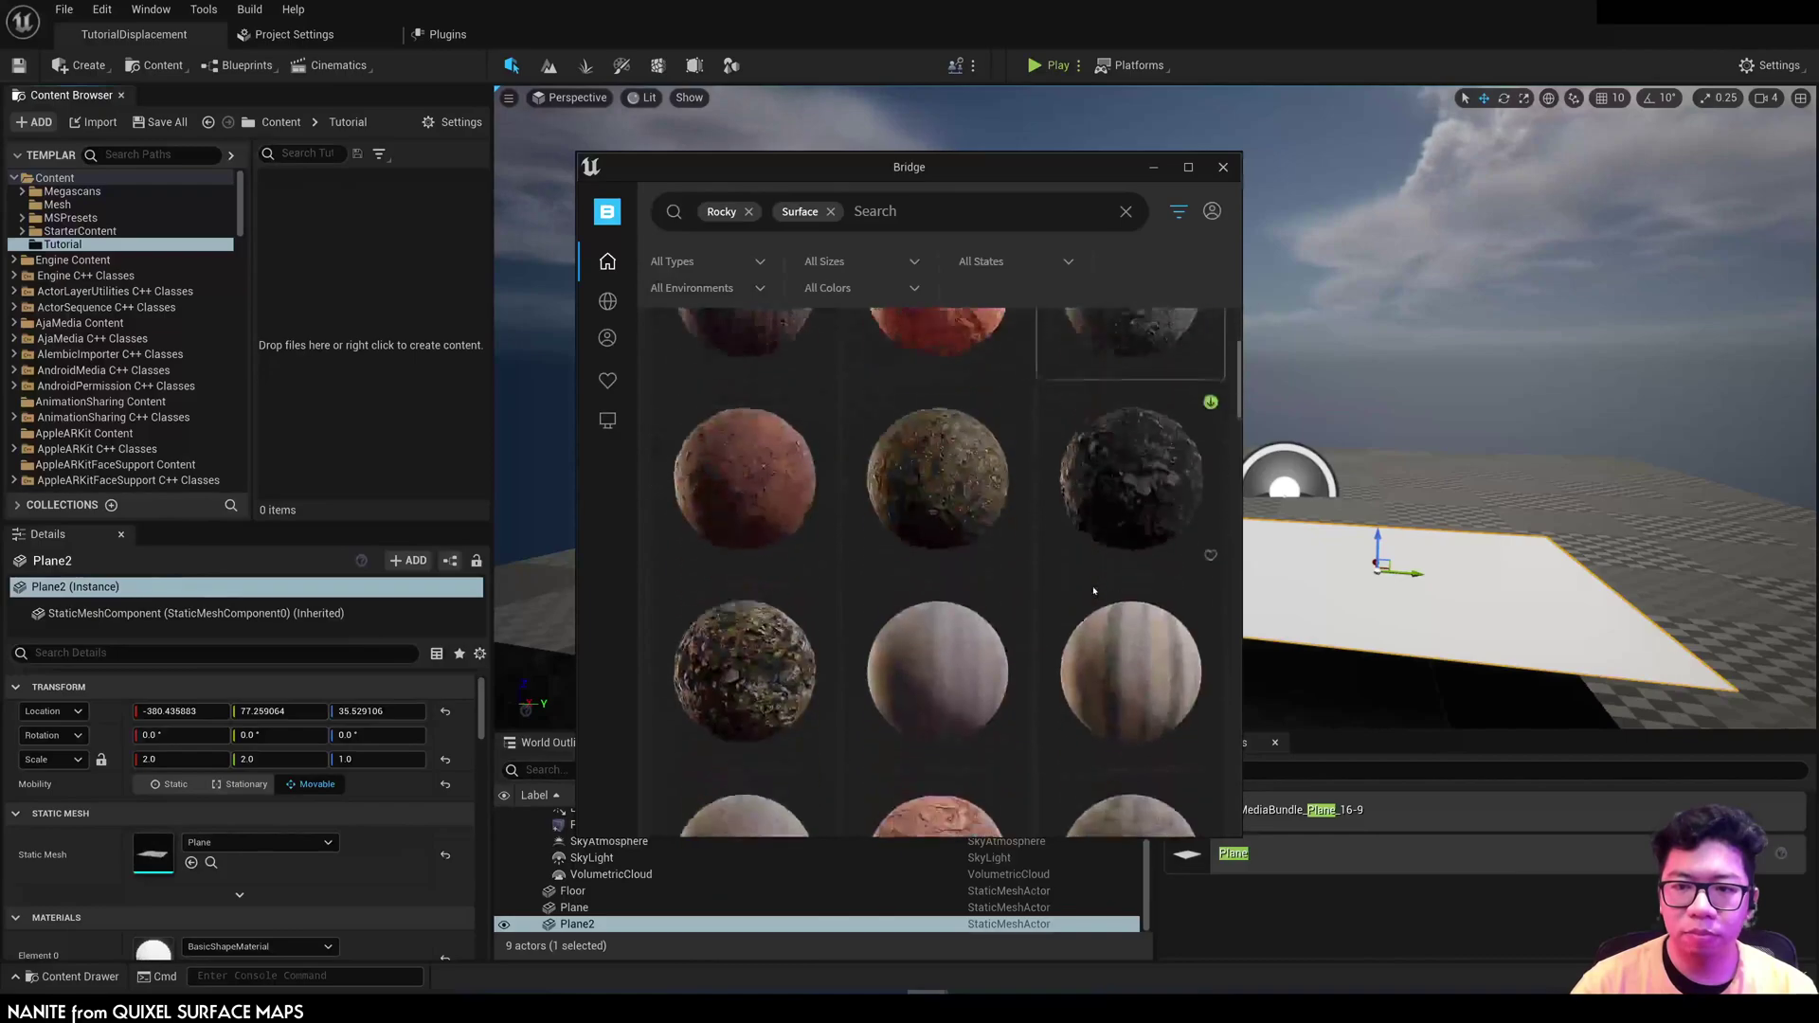
{"action": "left_click", "coordinate": [714, 675]}
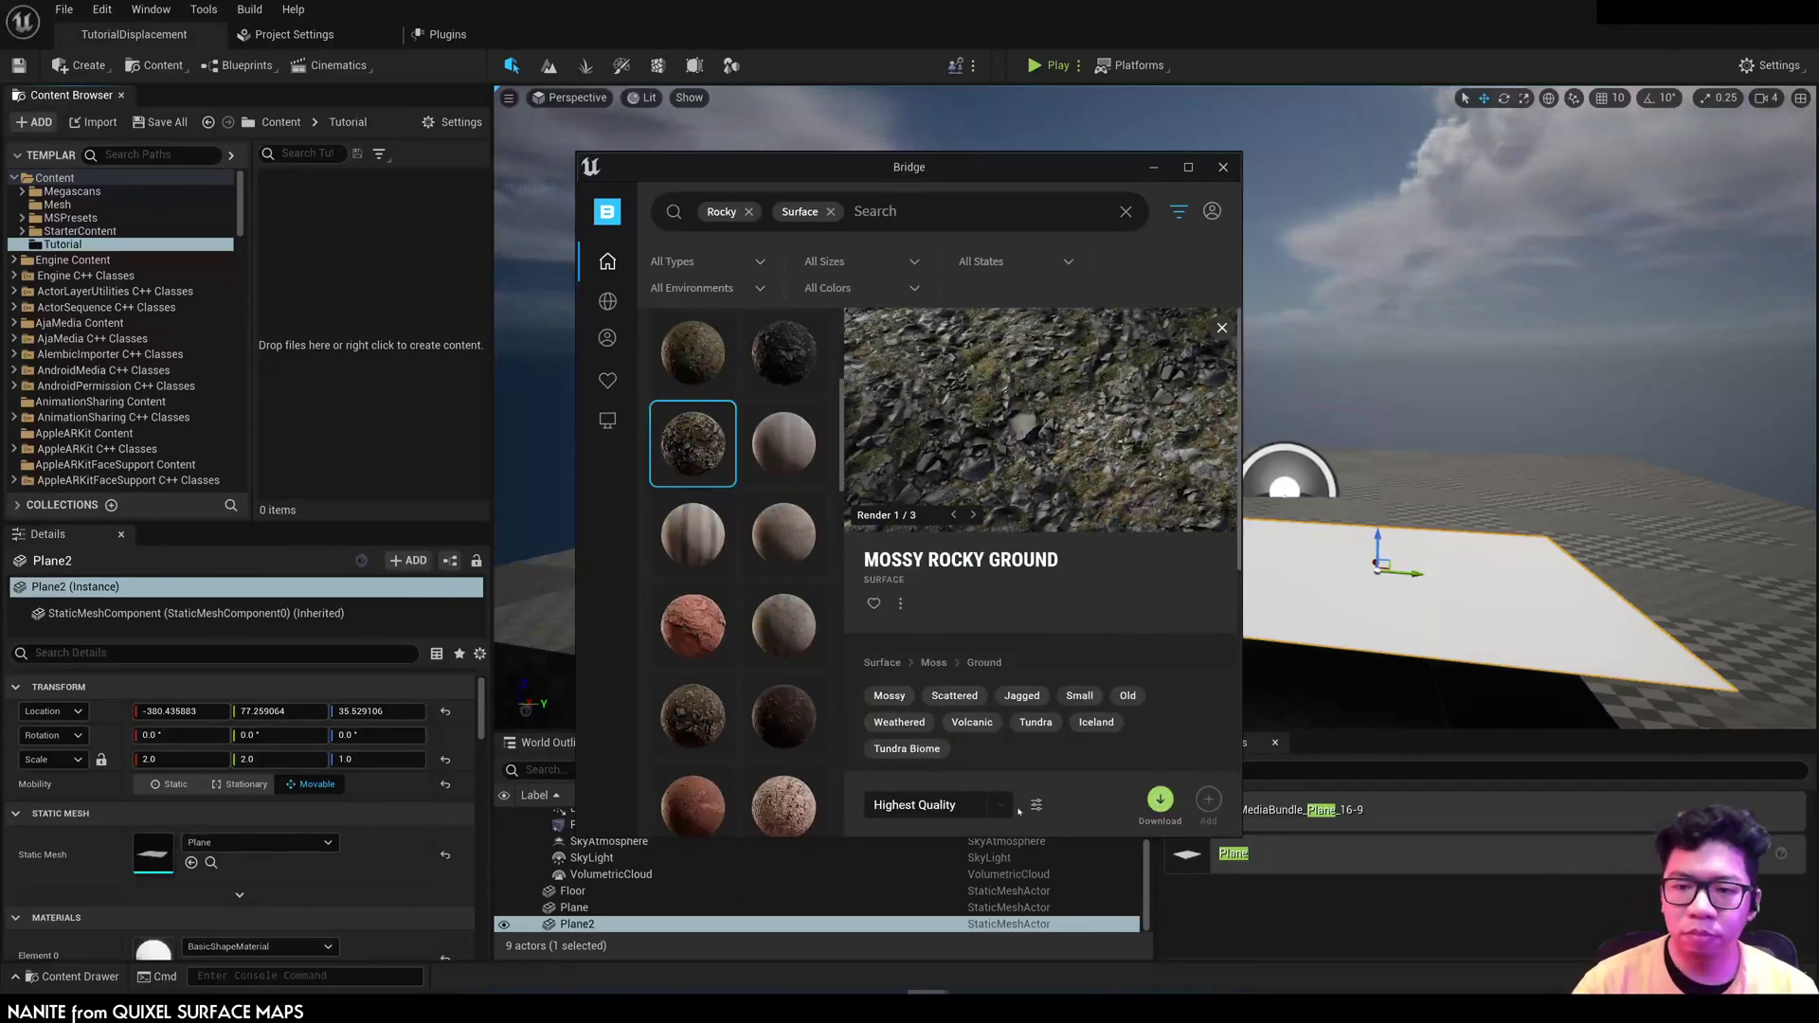
{"action": "left_click", "coordinate": [1159, 800]}
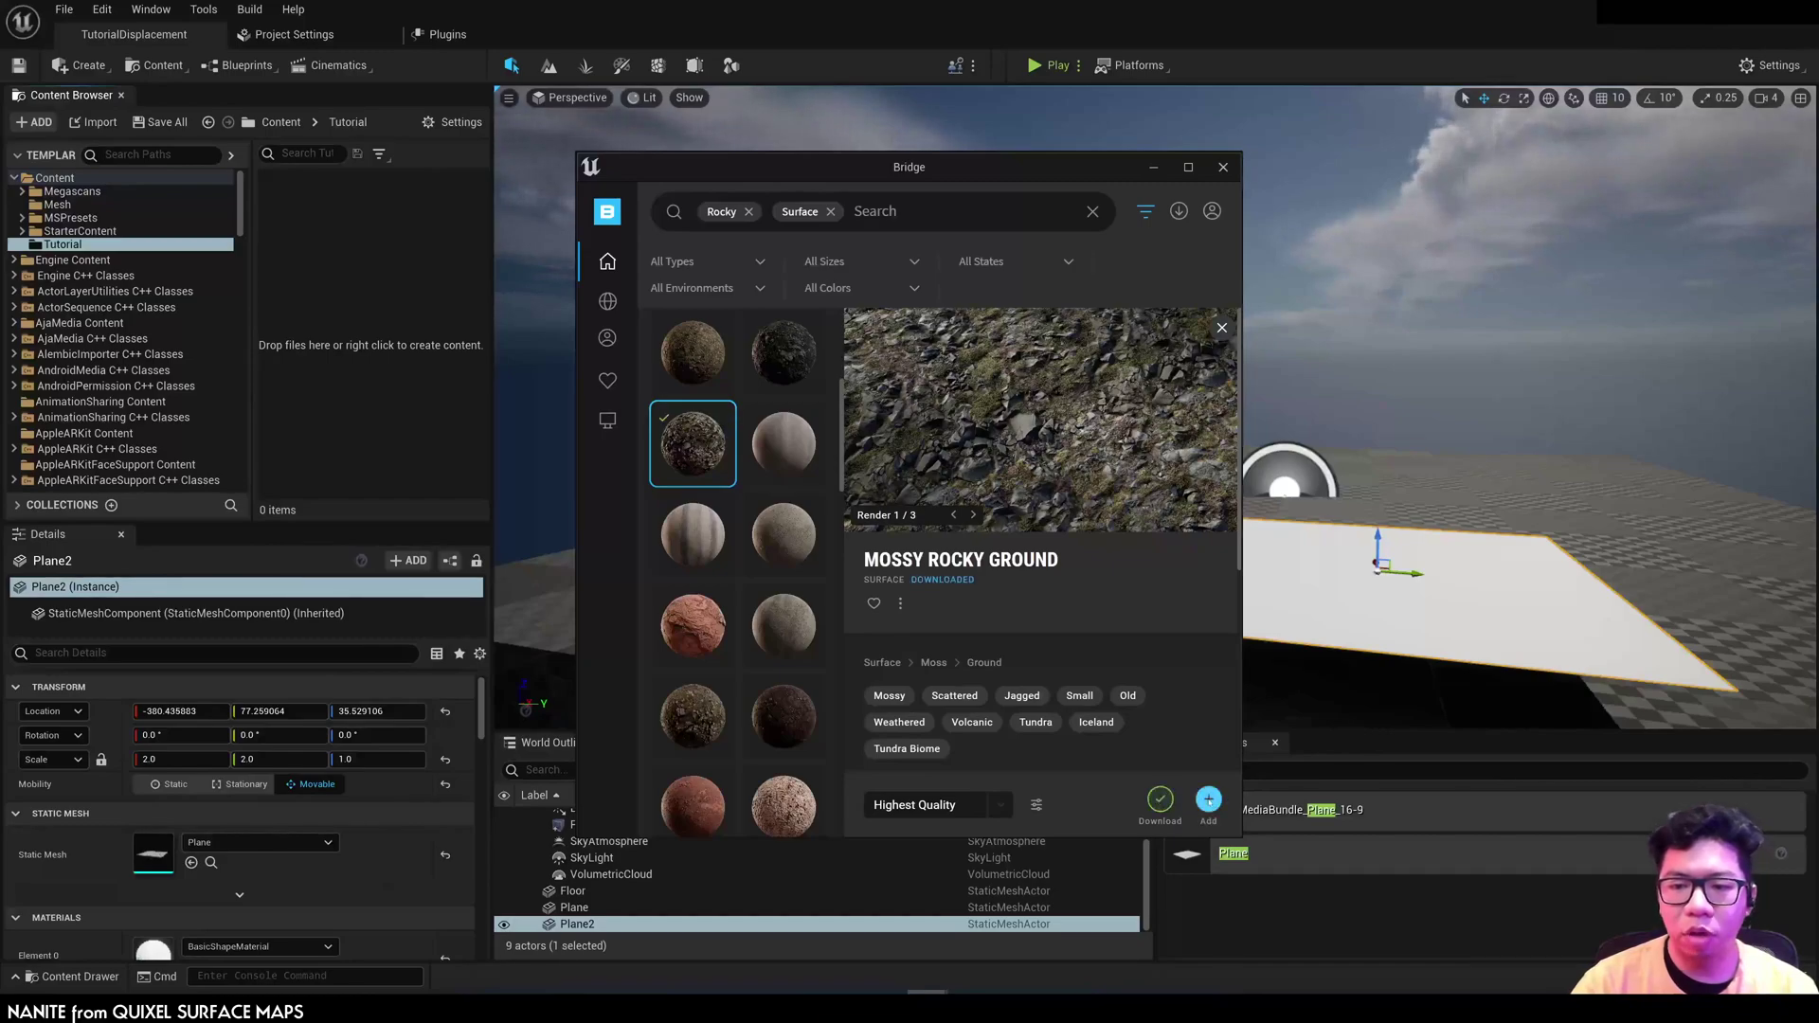
{"action": "left_click", "coordinate": [1209, 801]}
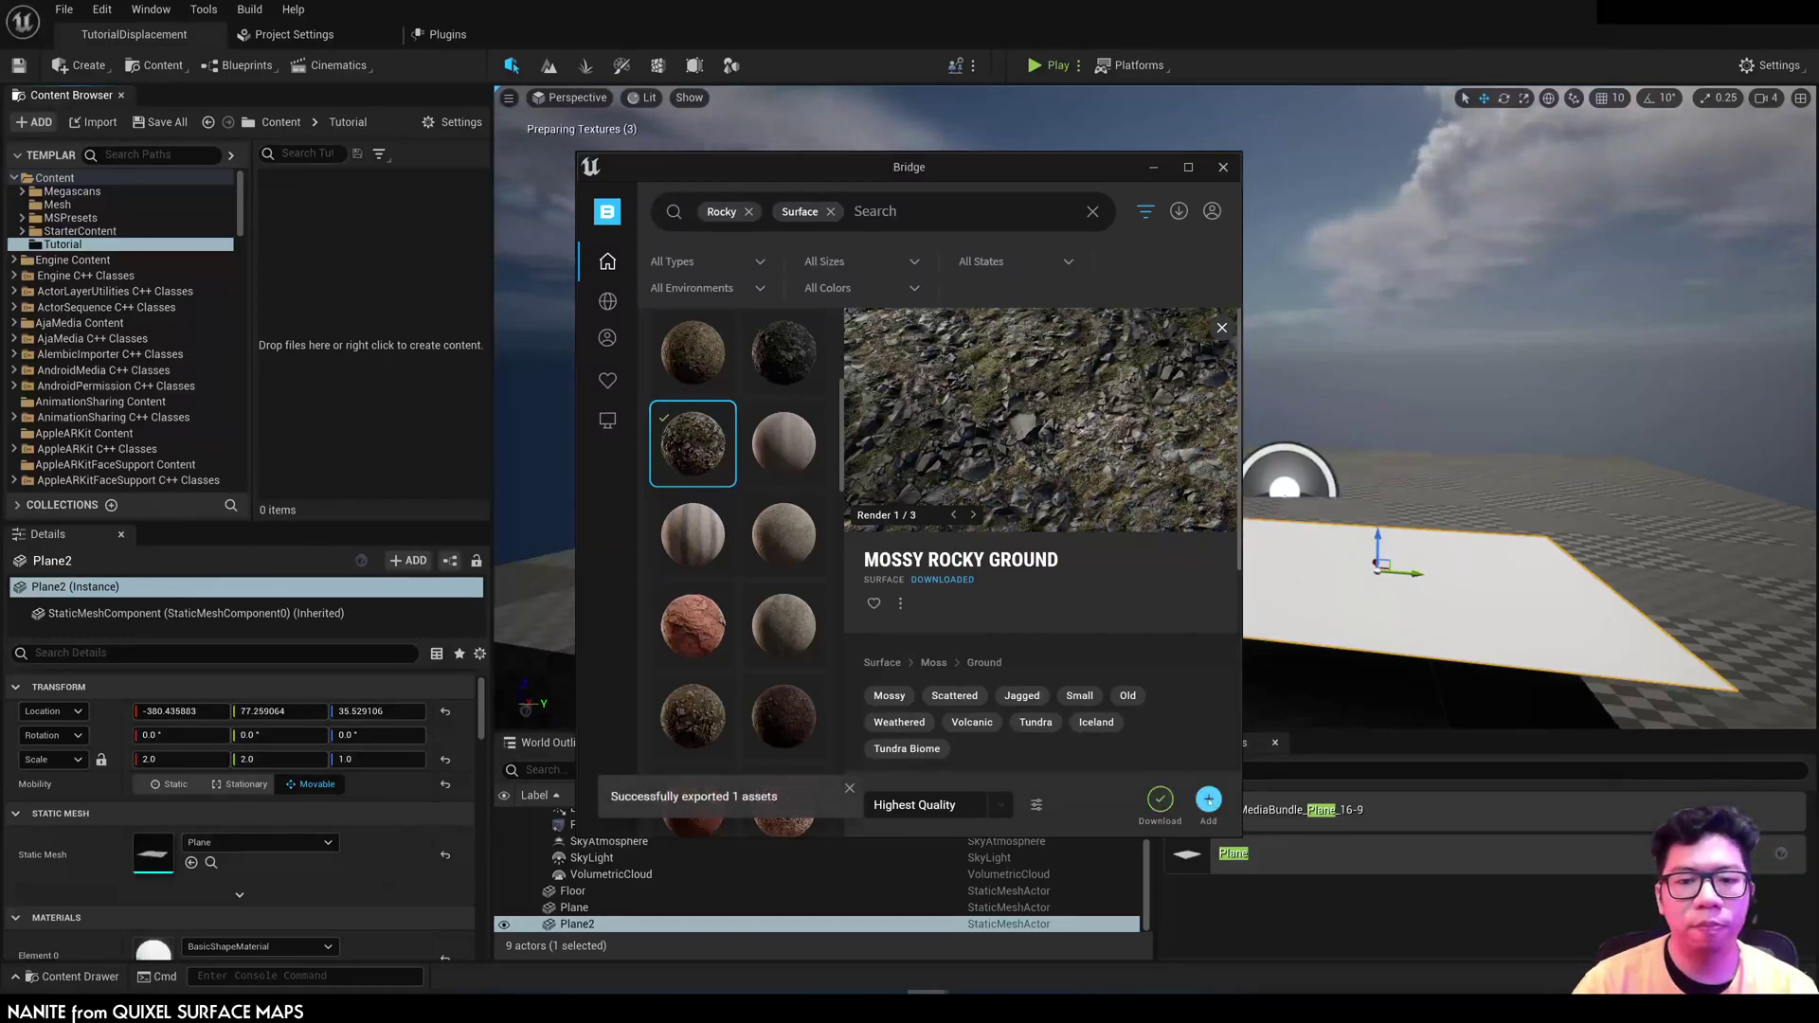
{"action": "left_click", "coordinate": [1224, 168]}
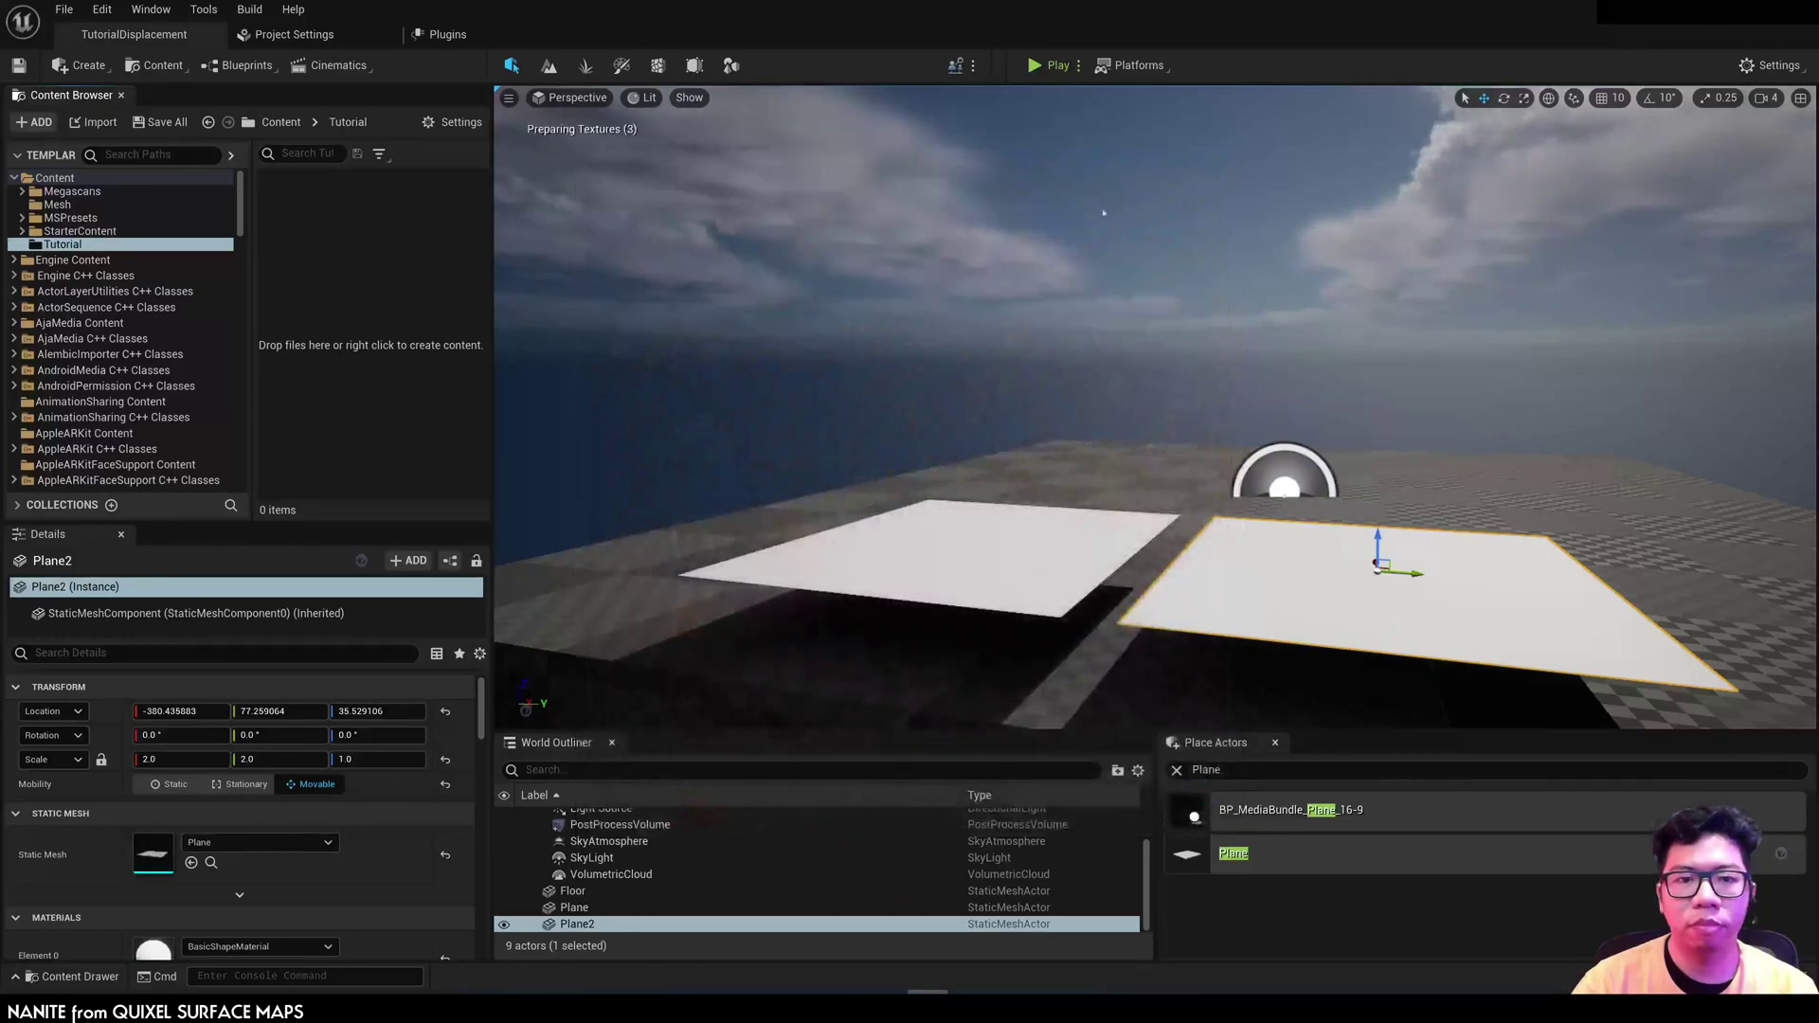
Step: Apply the MI_Mossy_Rock_Ground_vewmeehlw_8K material instance from the Megascans Surfaces folder to the original plane
{"action": "left_click", "coordinate": [22, 192]}
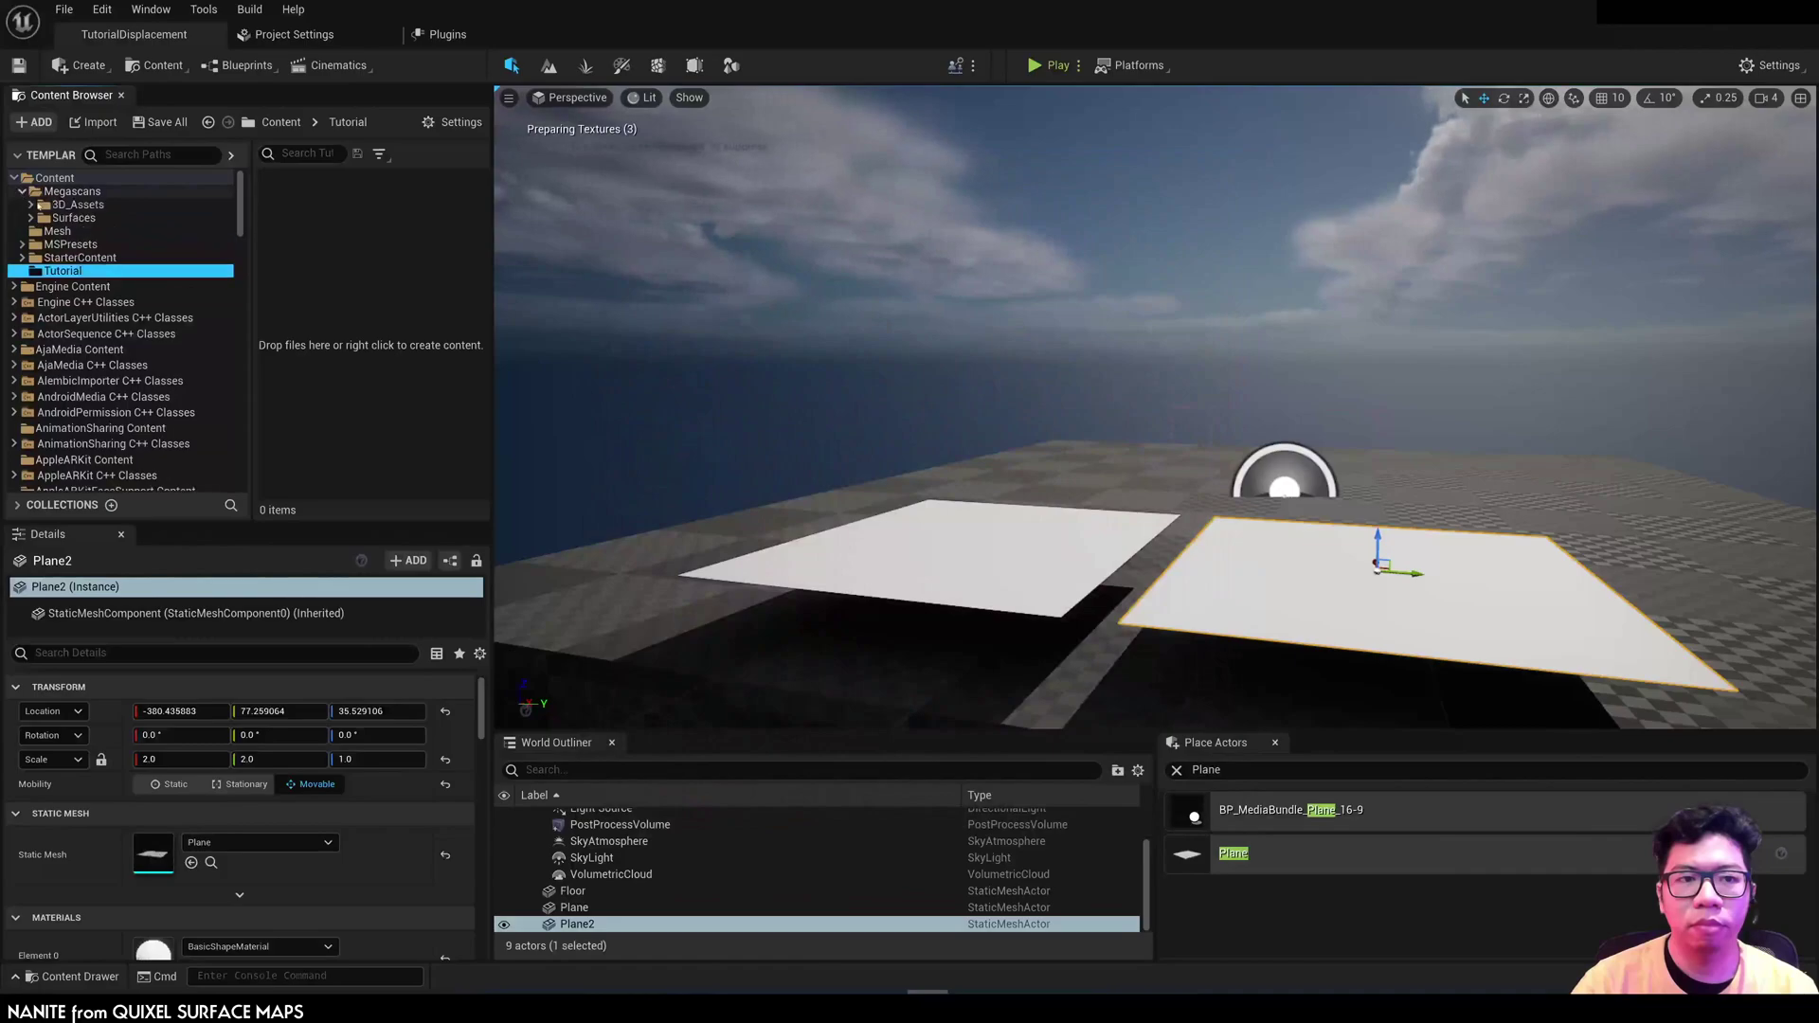
{"action": "left_click", "coordinate": [32, 218]}
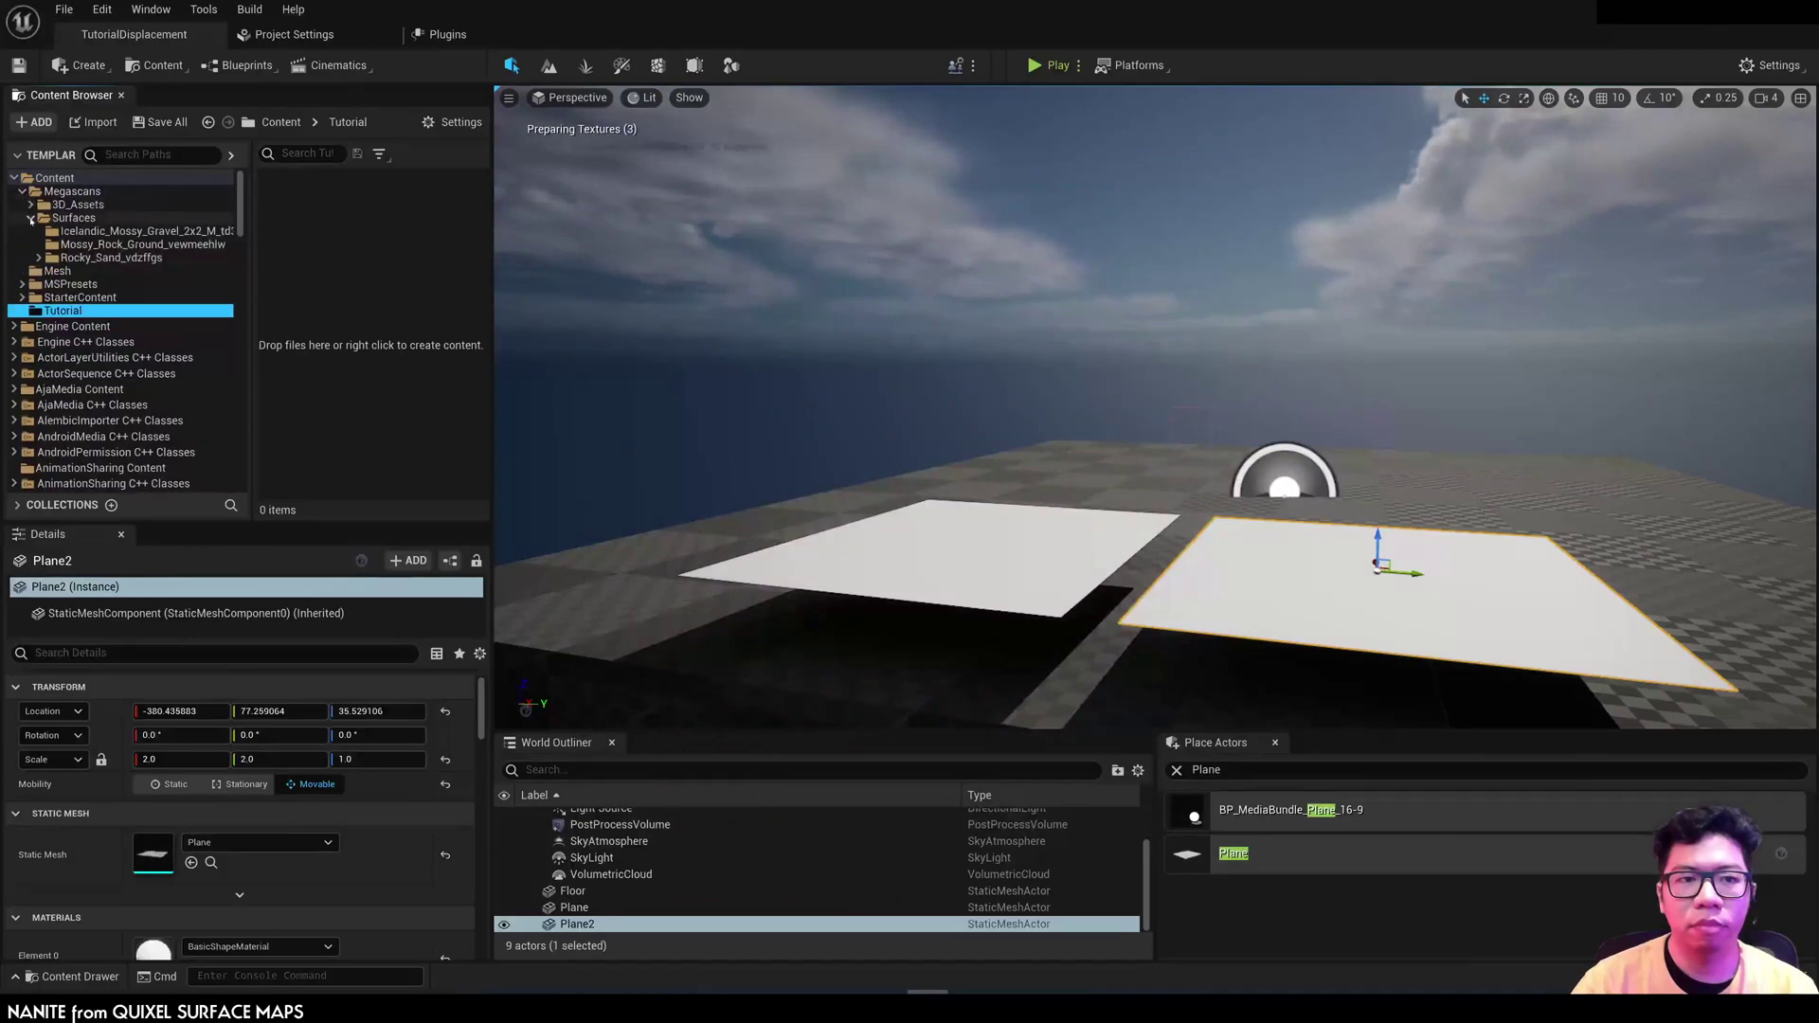
{"action": "left_click", "coordinate": [133, 245]}
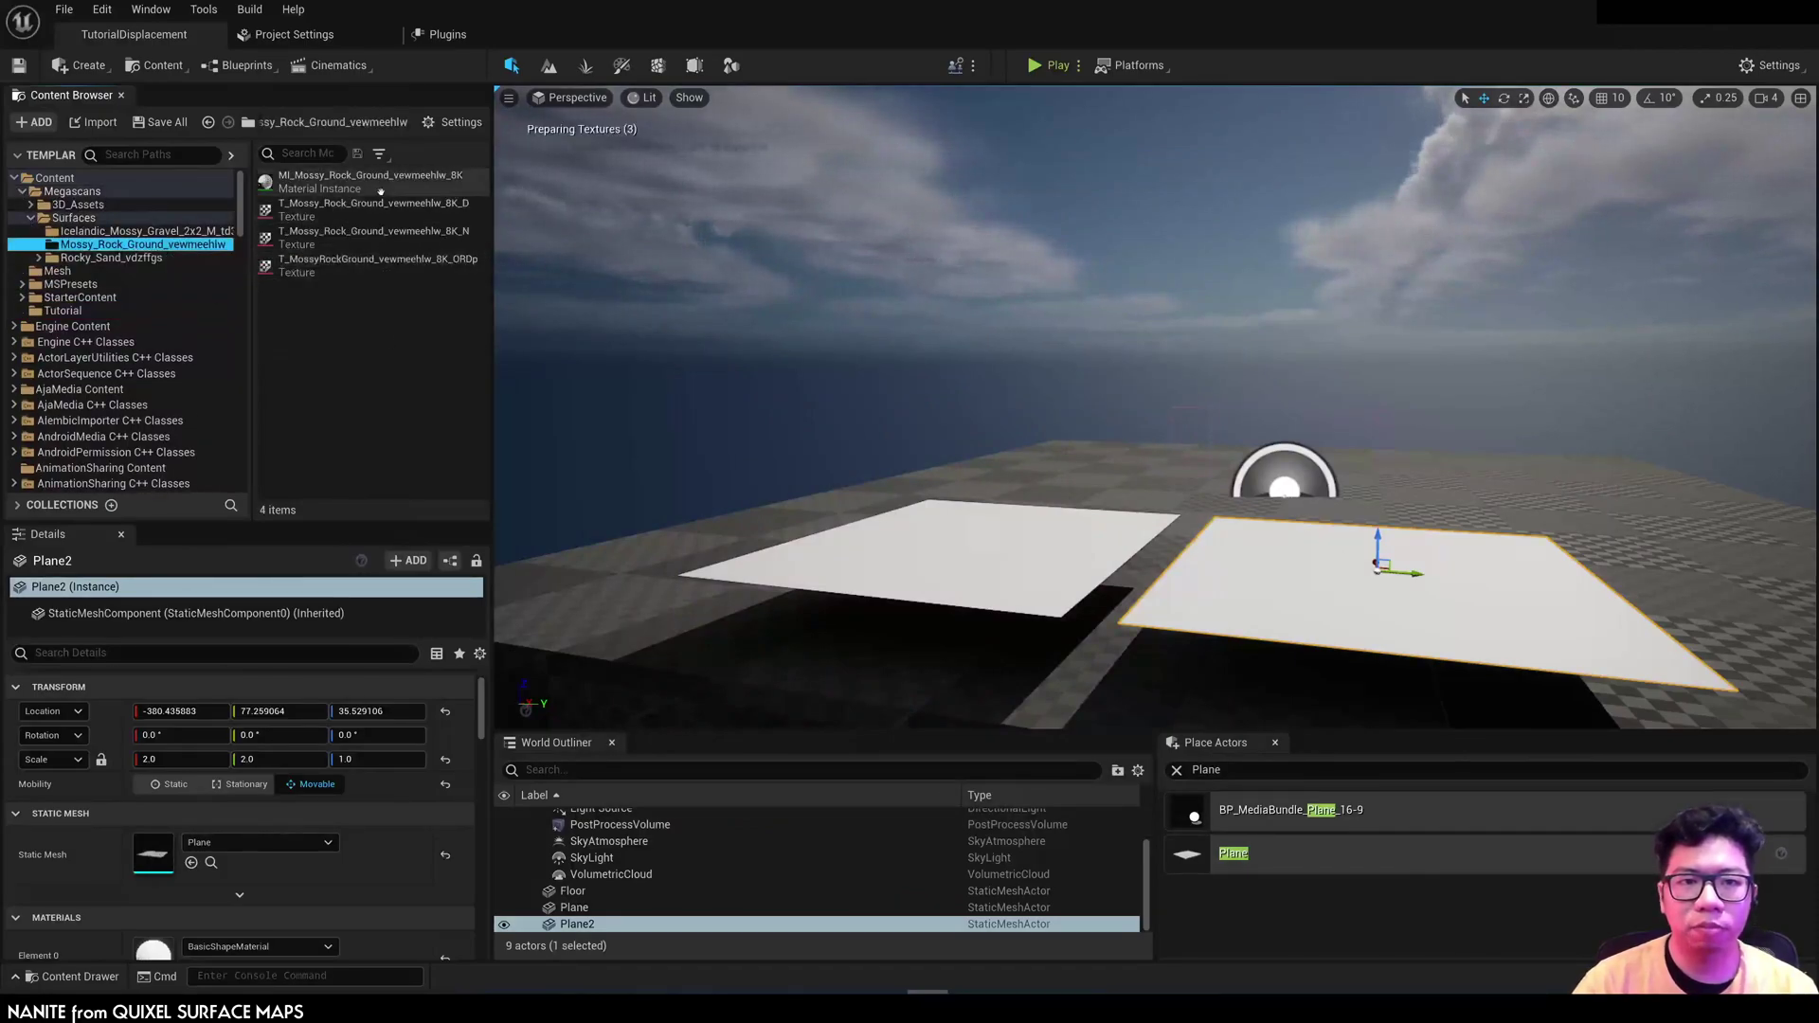
{"action": "left_click_drag", "start_coordinate": [382, 179], "coordinate": [881, 557]}
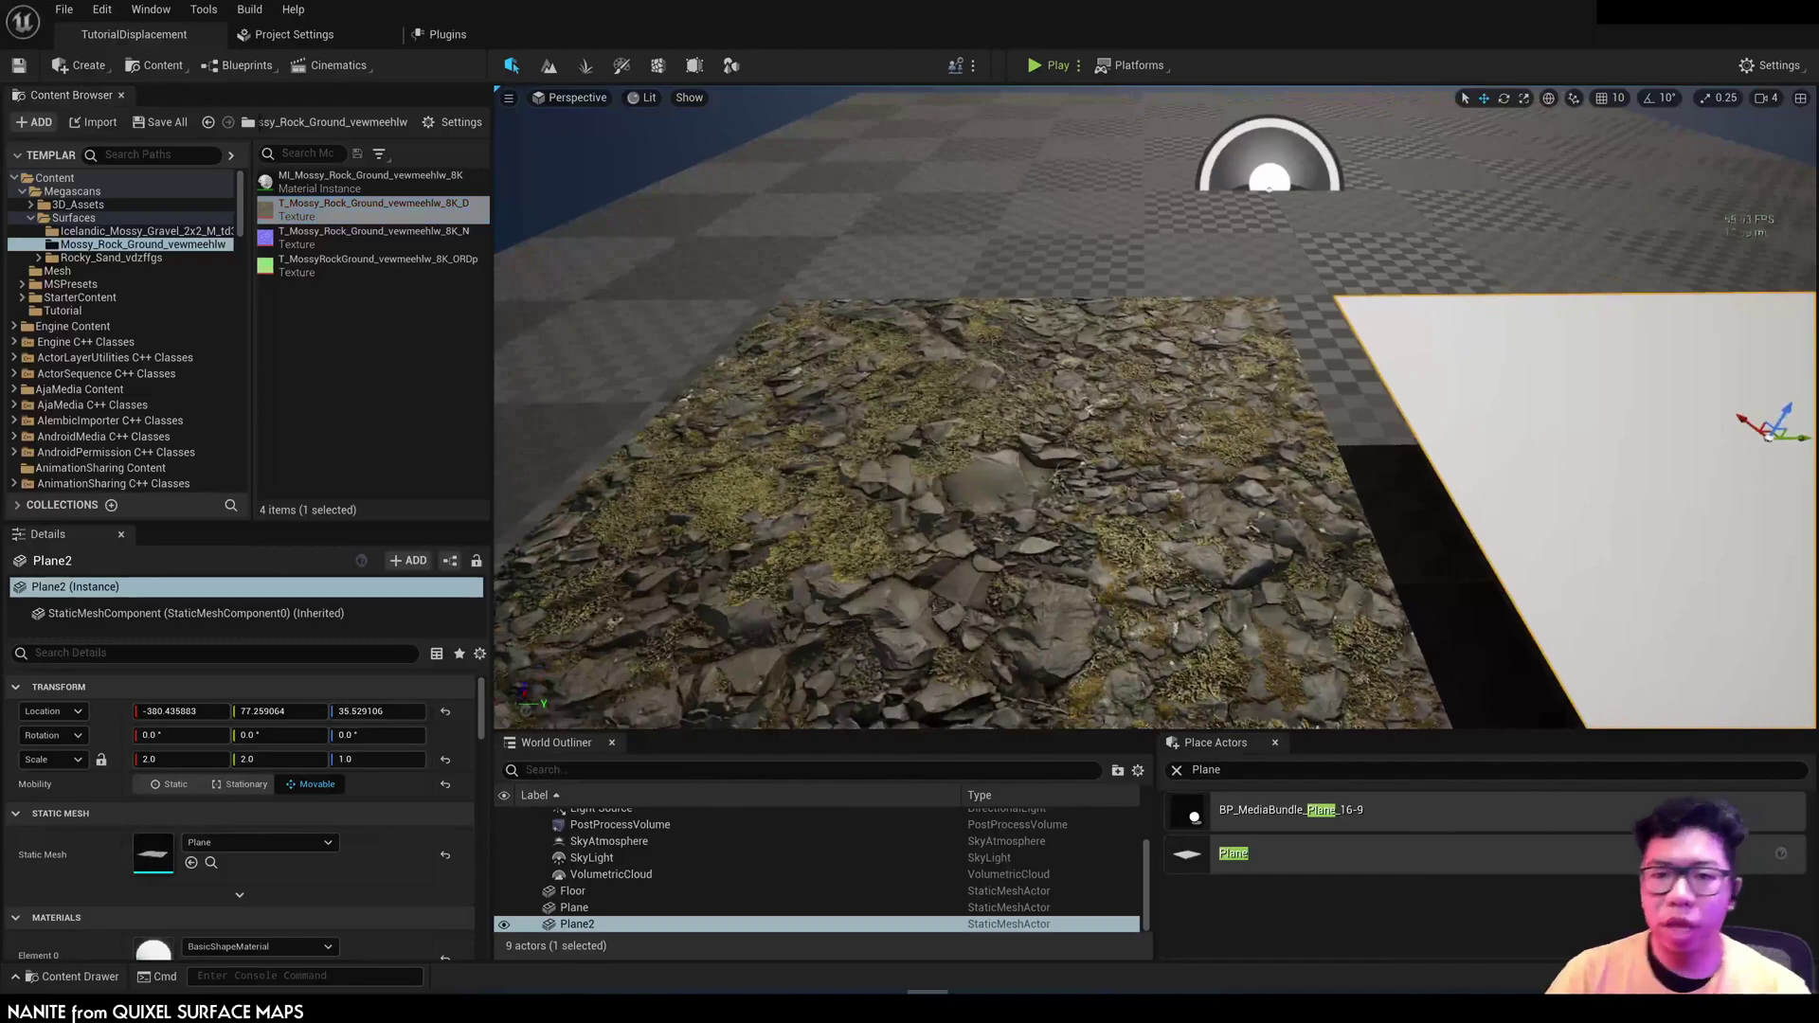
Step: Rotate the sun light to a low angle and examine the rocky plane's surface relief from several viewpoints
{"action": "right_click_drag", "start_coordinate": [1156, 407], "coordinate": [1080, 364]}
{"action": "key", "text": "w"}
{"action": "right_click_drag", "start_coordinate": [1070, 460], "coordinate": [1106, 437]}
{"action": "key", "text": "s"}
{"action": "key", "text": "ctrl+l"}
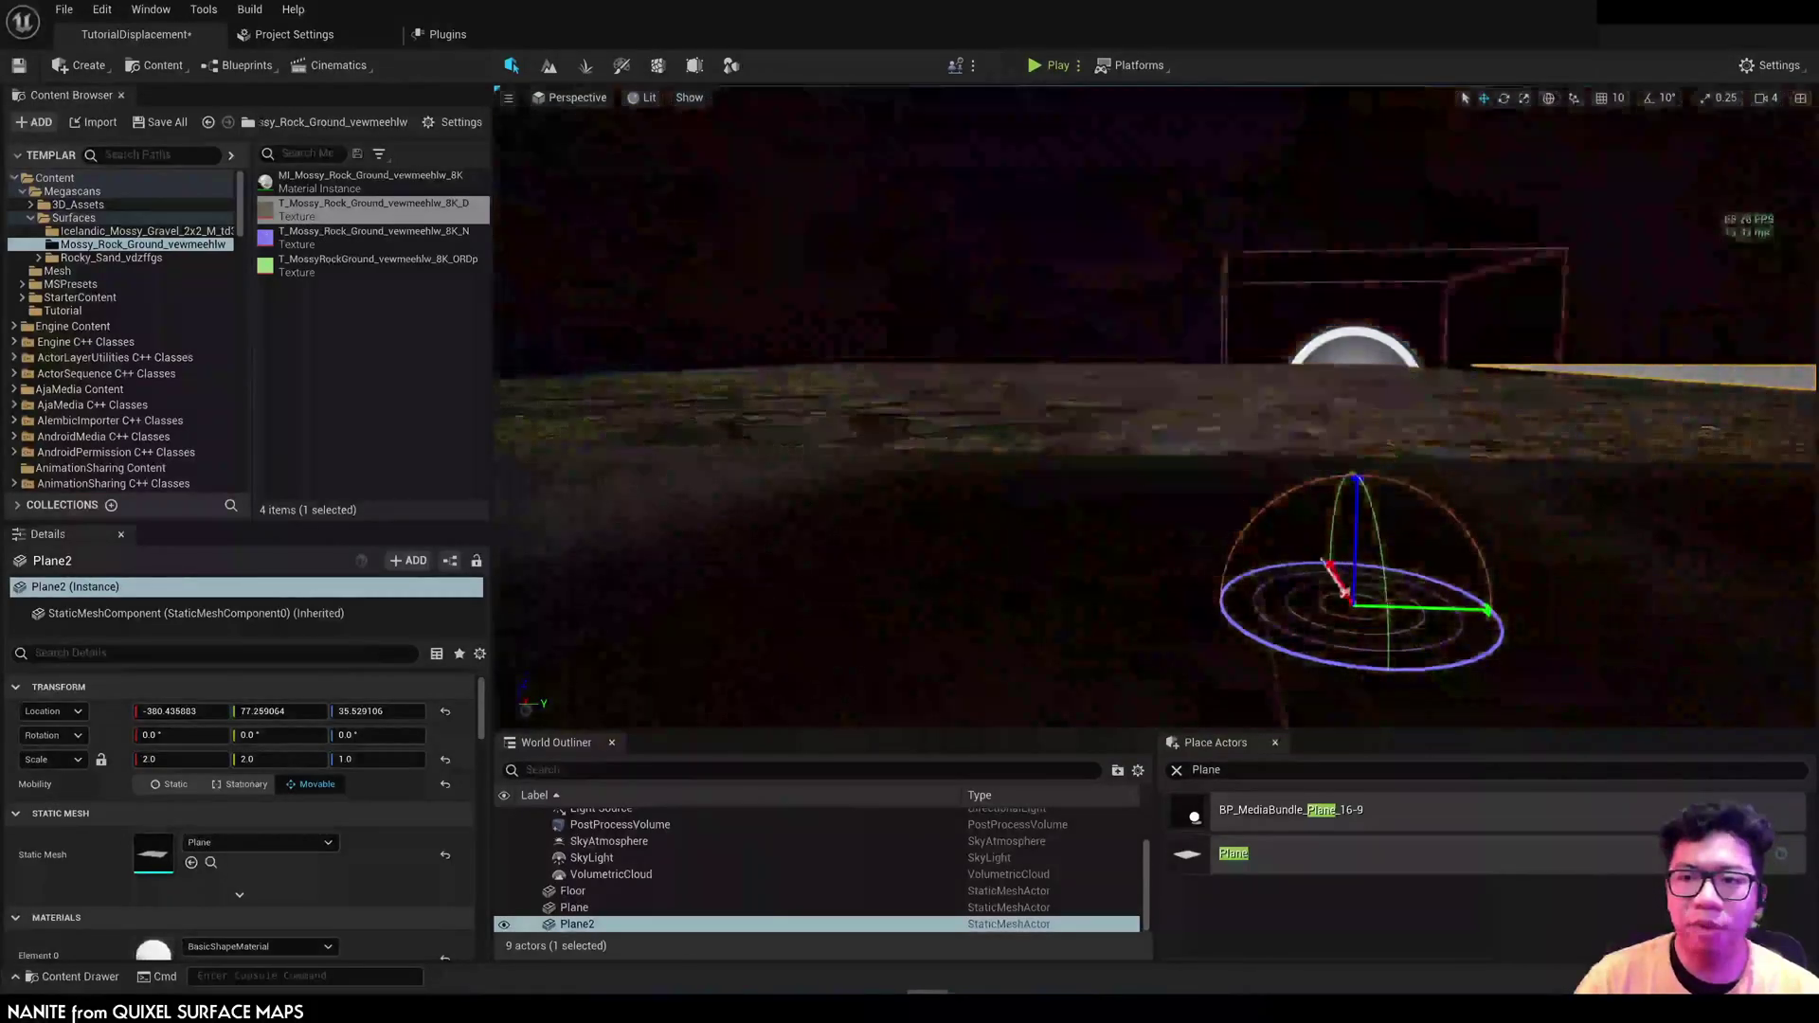
{"action": "key", "text": "ctrl+l"}
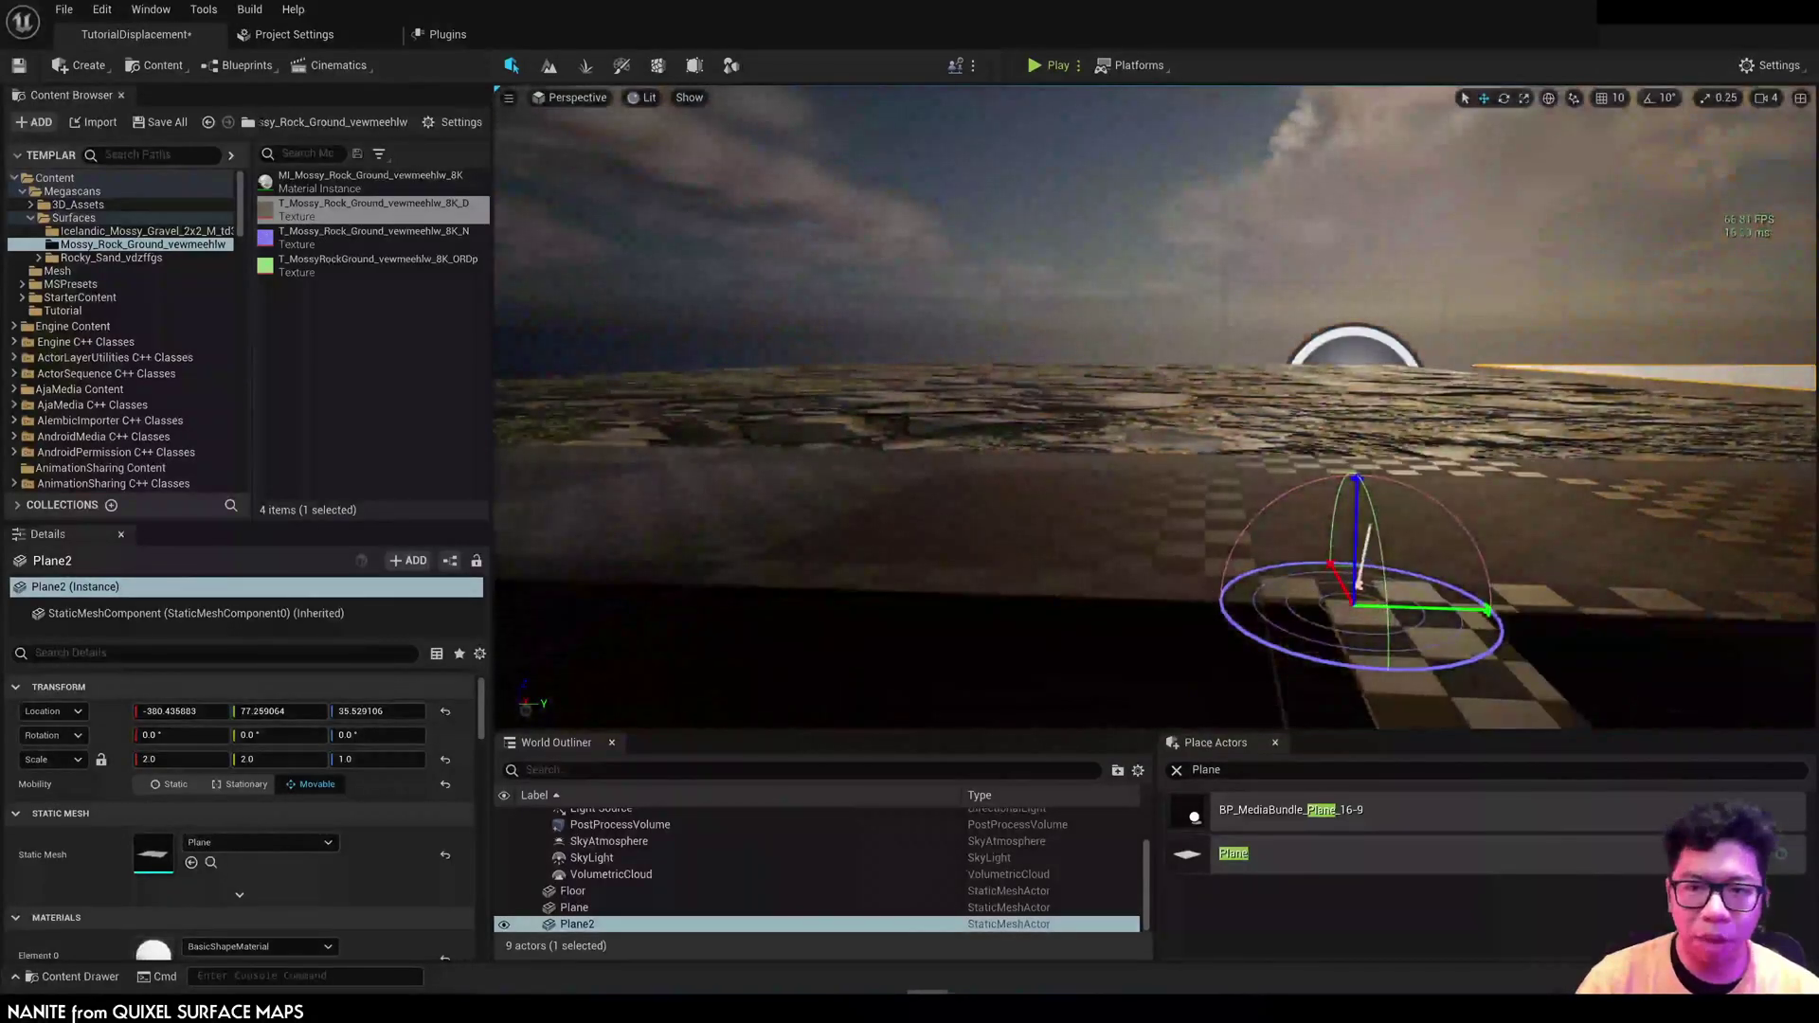
{"action": "right_click_drag", "start_coordinate": [1126, 438], "coordinate": [1126, 480]}
{"action": "key", "text": "e"}
{"action": "key", "text": "ctrl+l"}
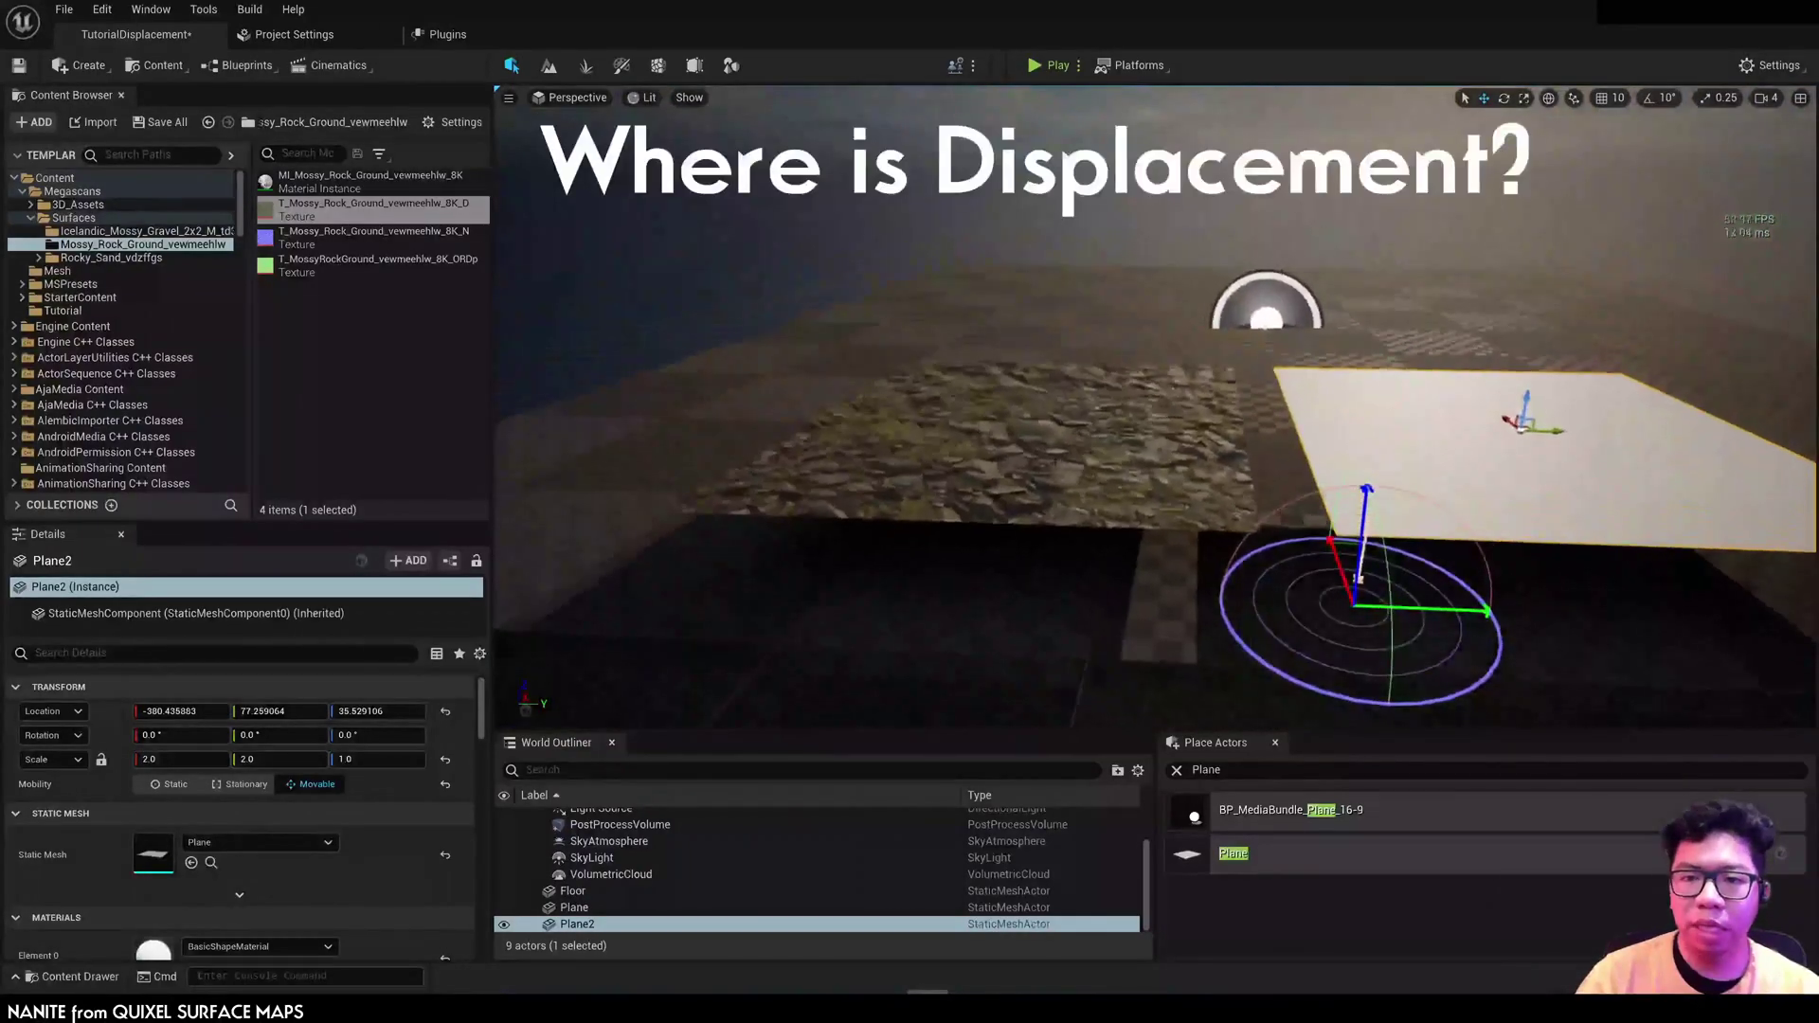
Step: Open the Mossy Rock Ground material instance's parent, M_MS_Surface_Material, and examine the ARD texture node's channels in its graph
{"action": "left_click", "coordinate": [366, 183]}
{"action": "double_click", "coordinate": [367, 183]}
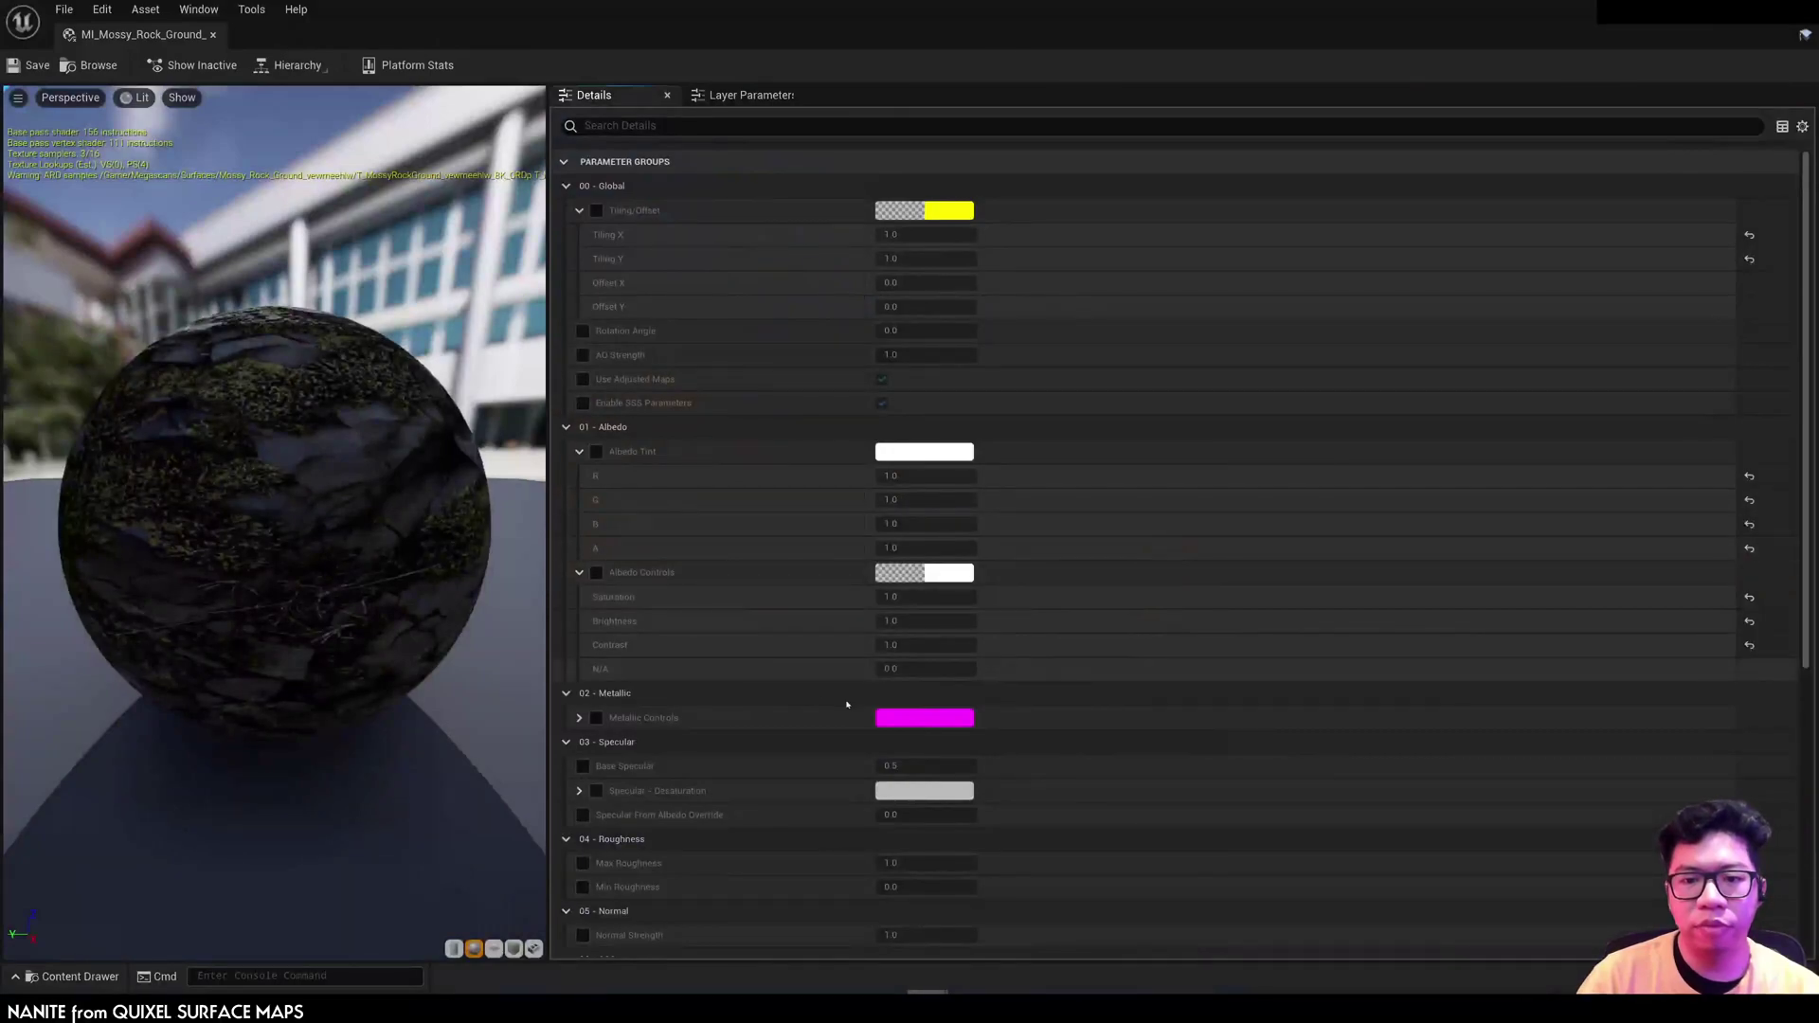
{"action": "scroll", "coordinate": [670, 749], "scroll_direction": "down", "scroll_amount": 10}
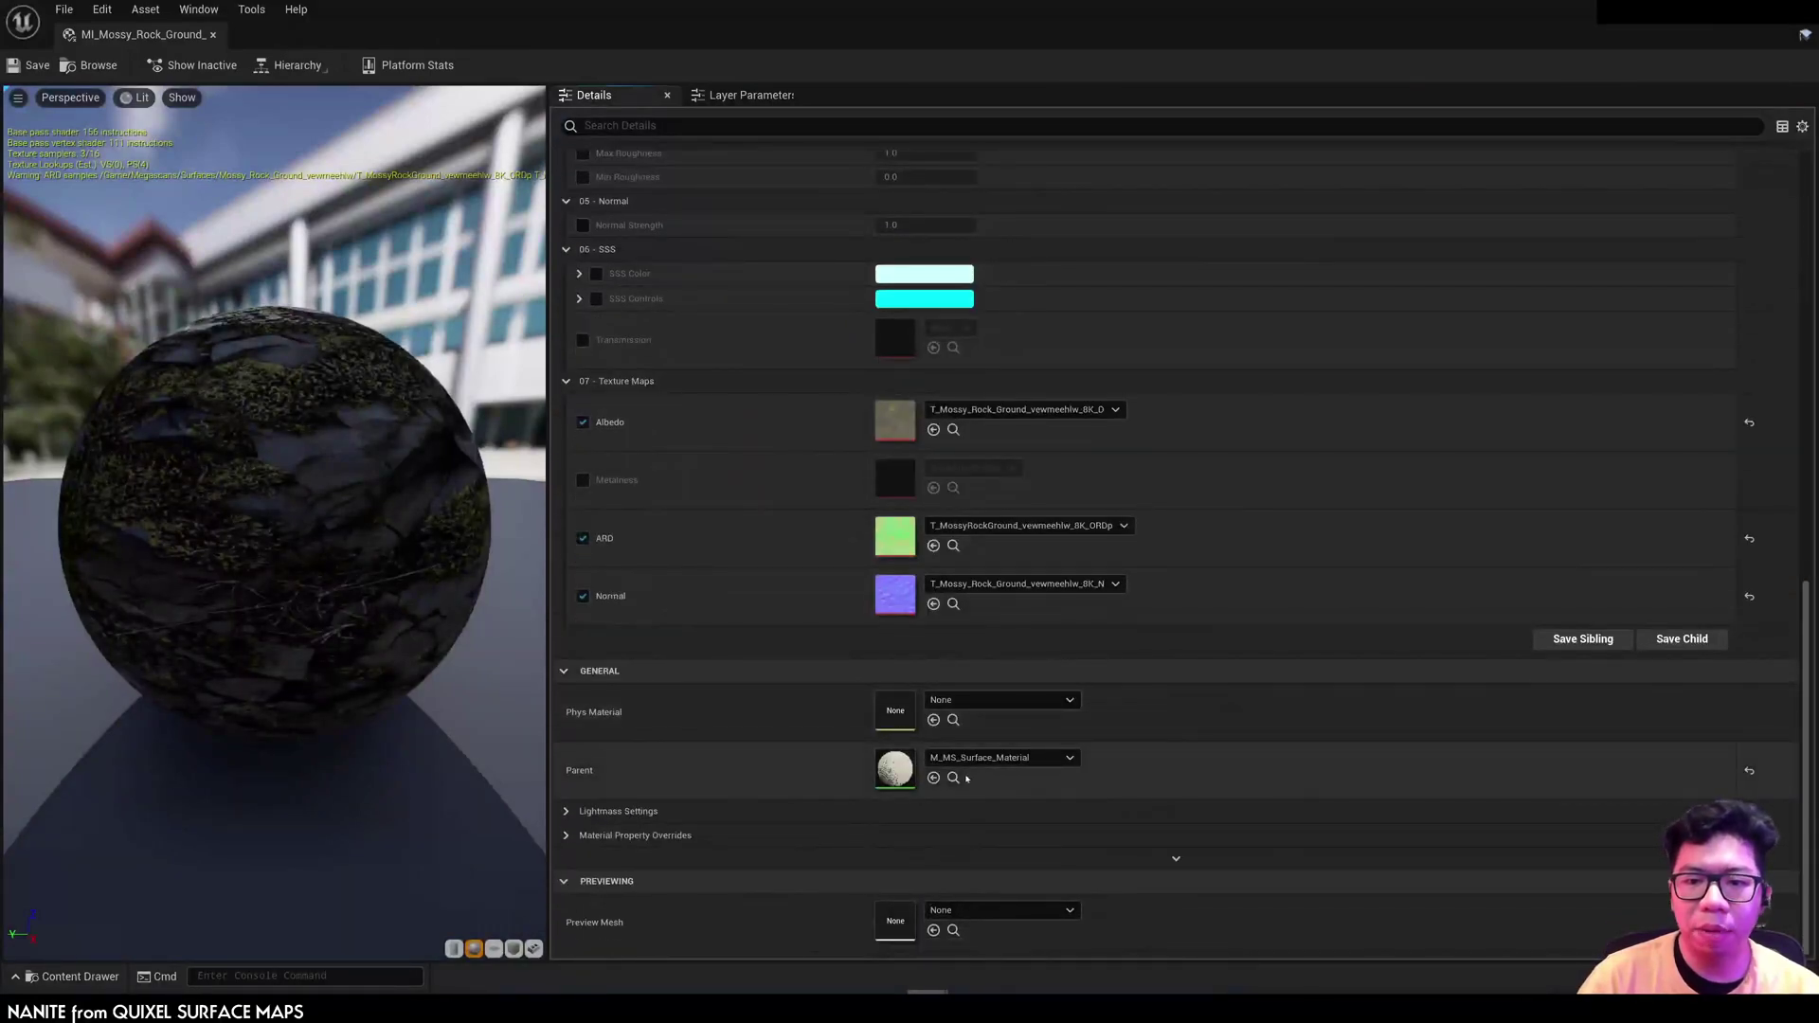
{"action": "left_click", "coordinate": [952, 777]}
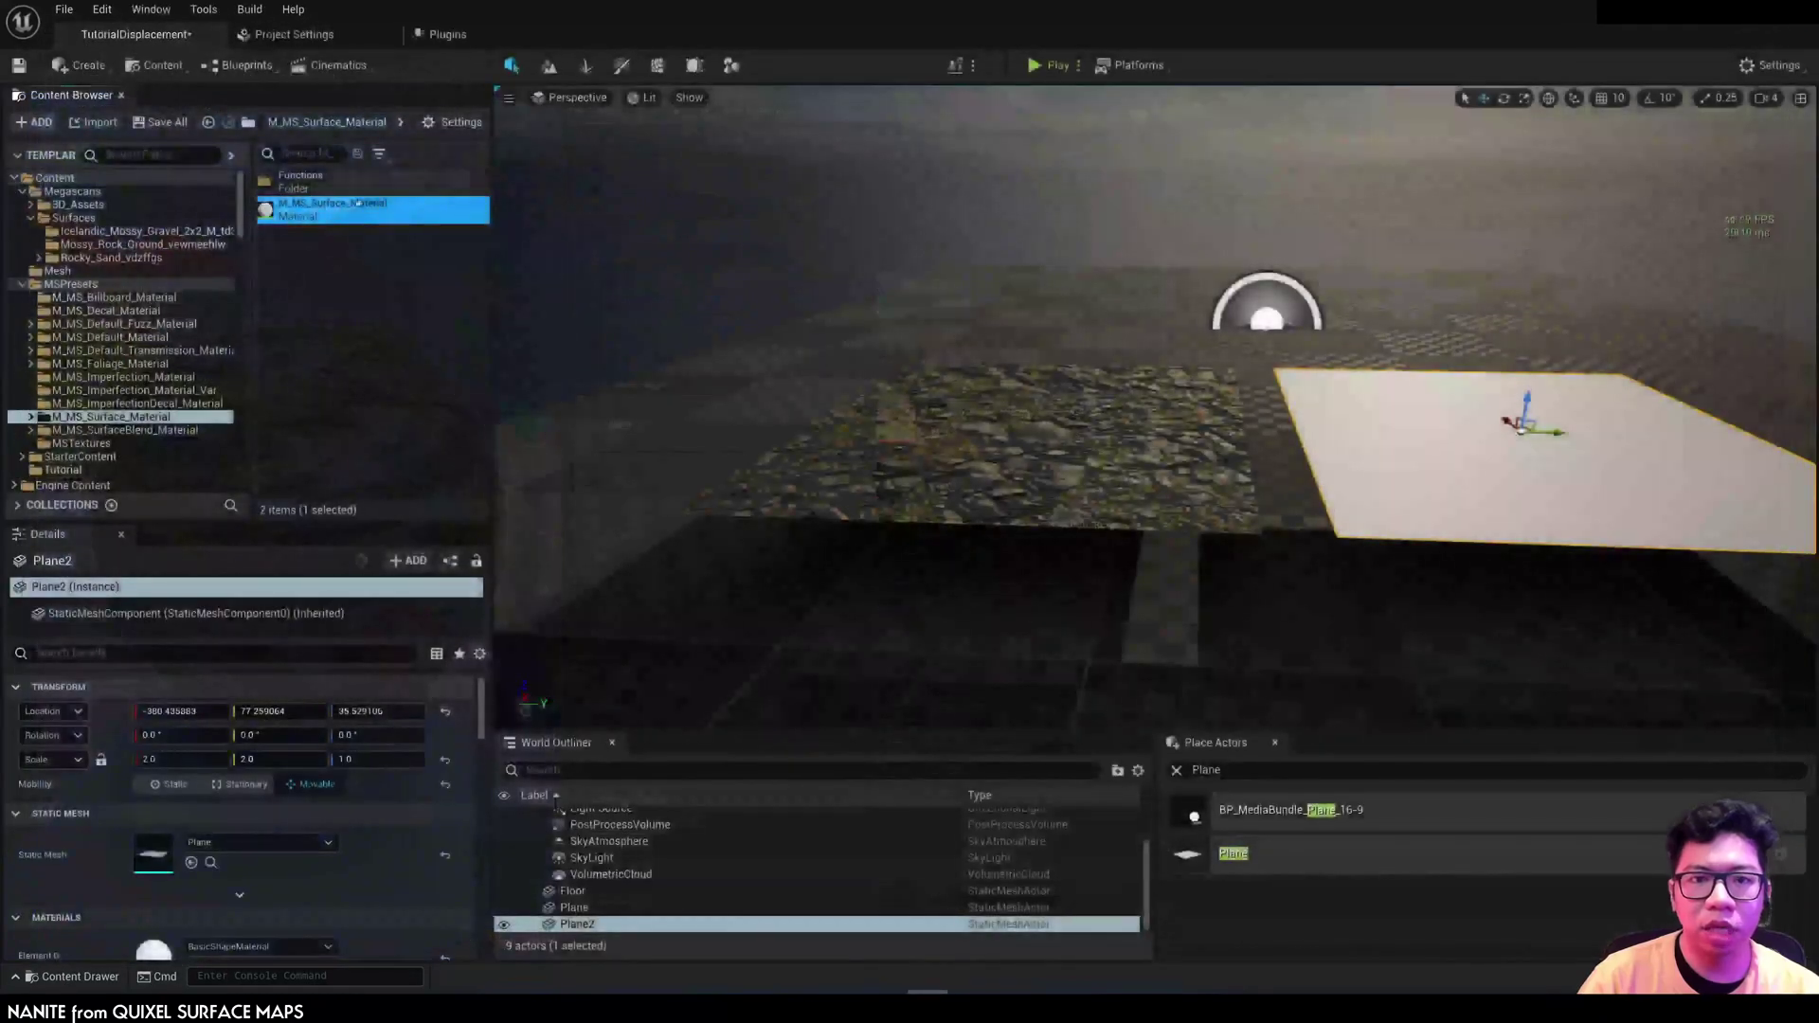
{"action": "double_click", "coordinate": [357, 202]}
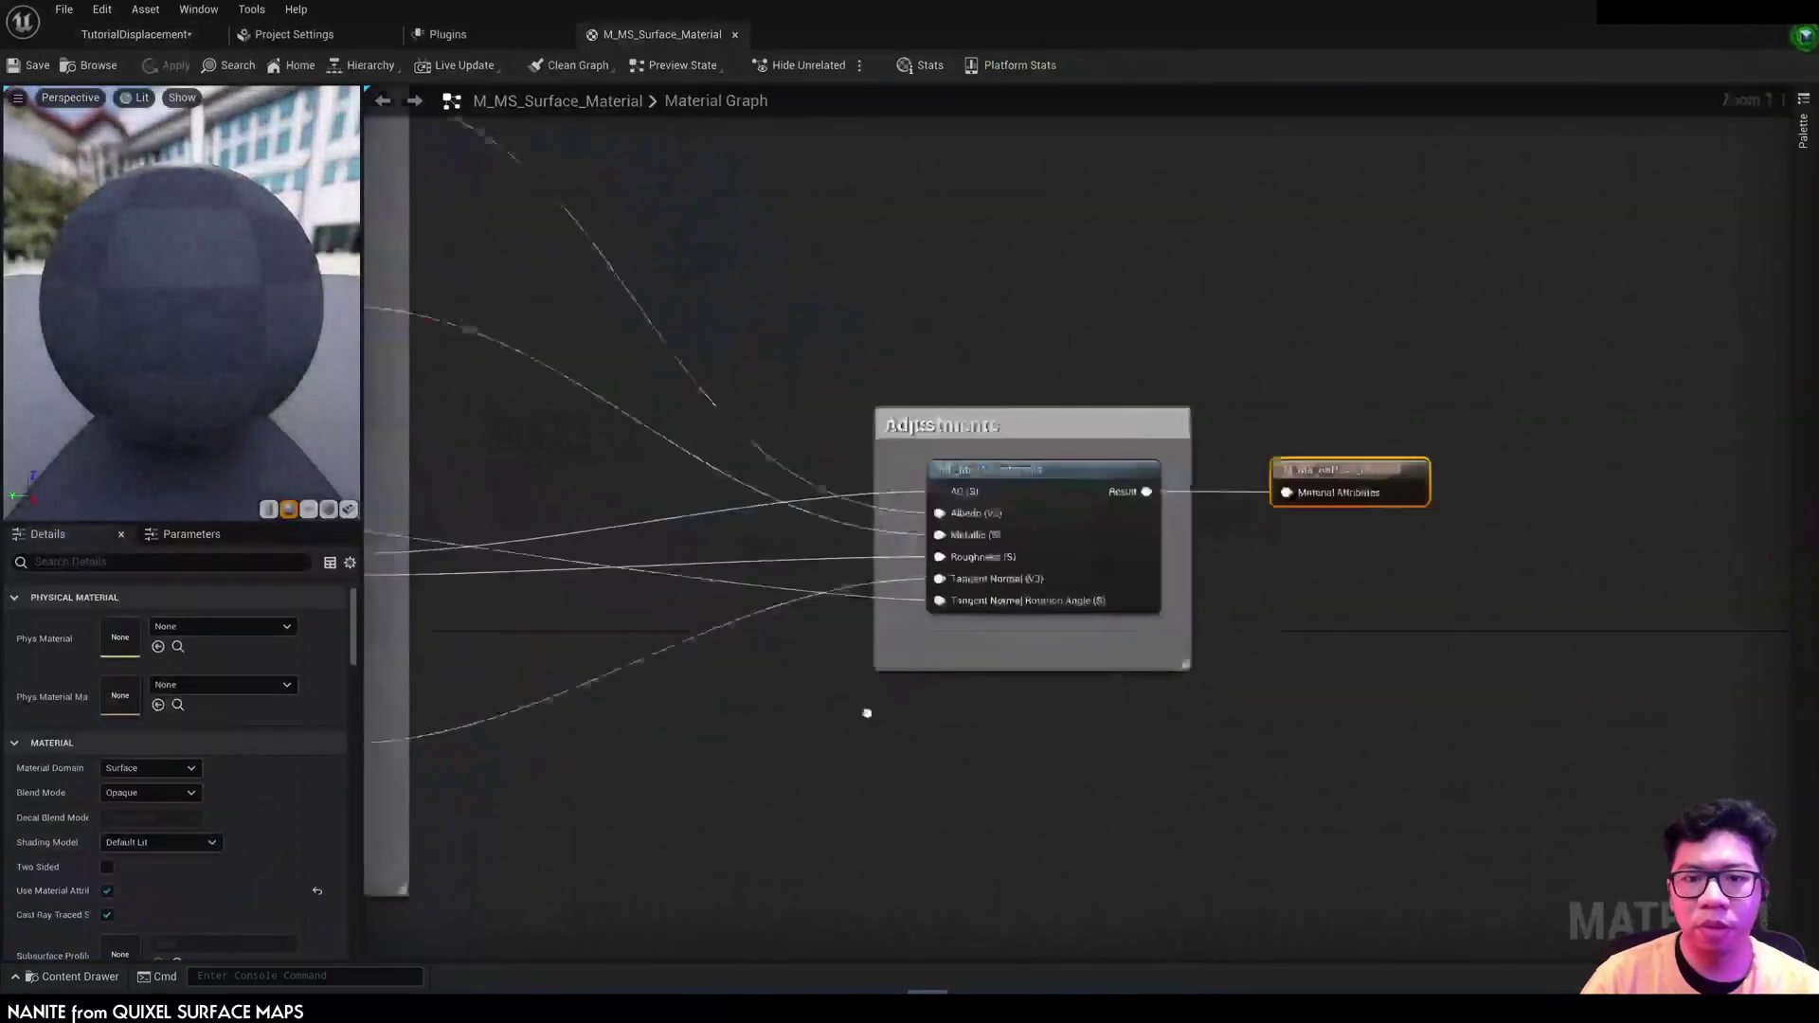
{"action": "right_click_drag", "start_coordinate": [867, 714], "coordinate": [1215, 663]}
{"action": "right_click_drag", "start_coordinate": [743, 536], "coordinate": [904, 710]}
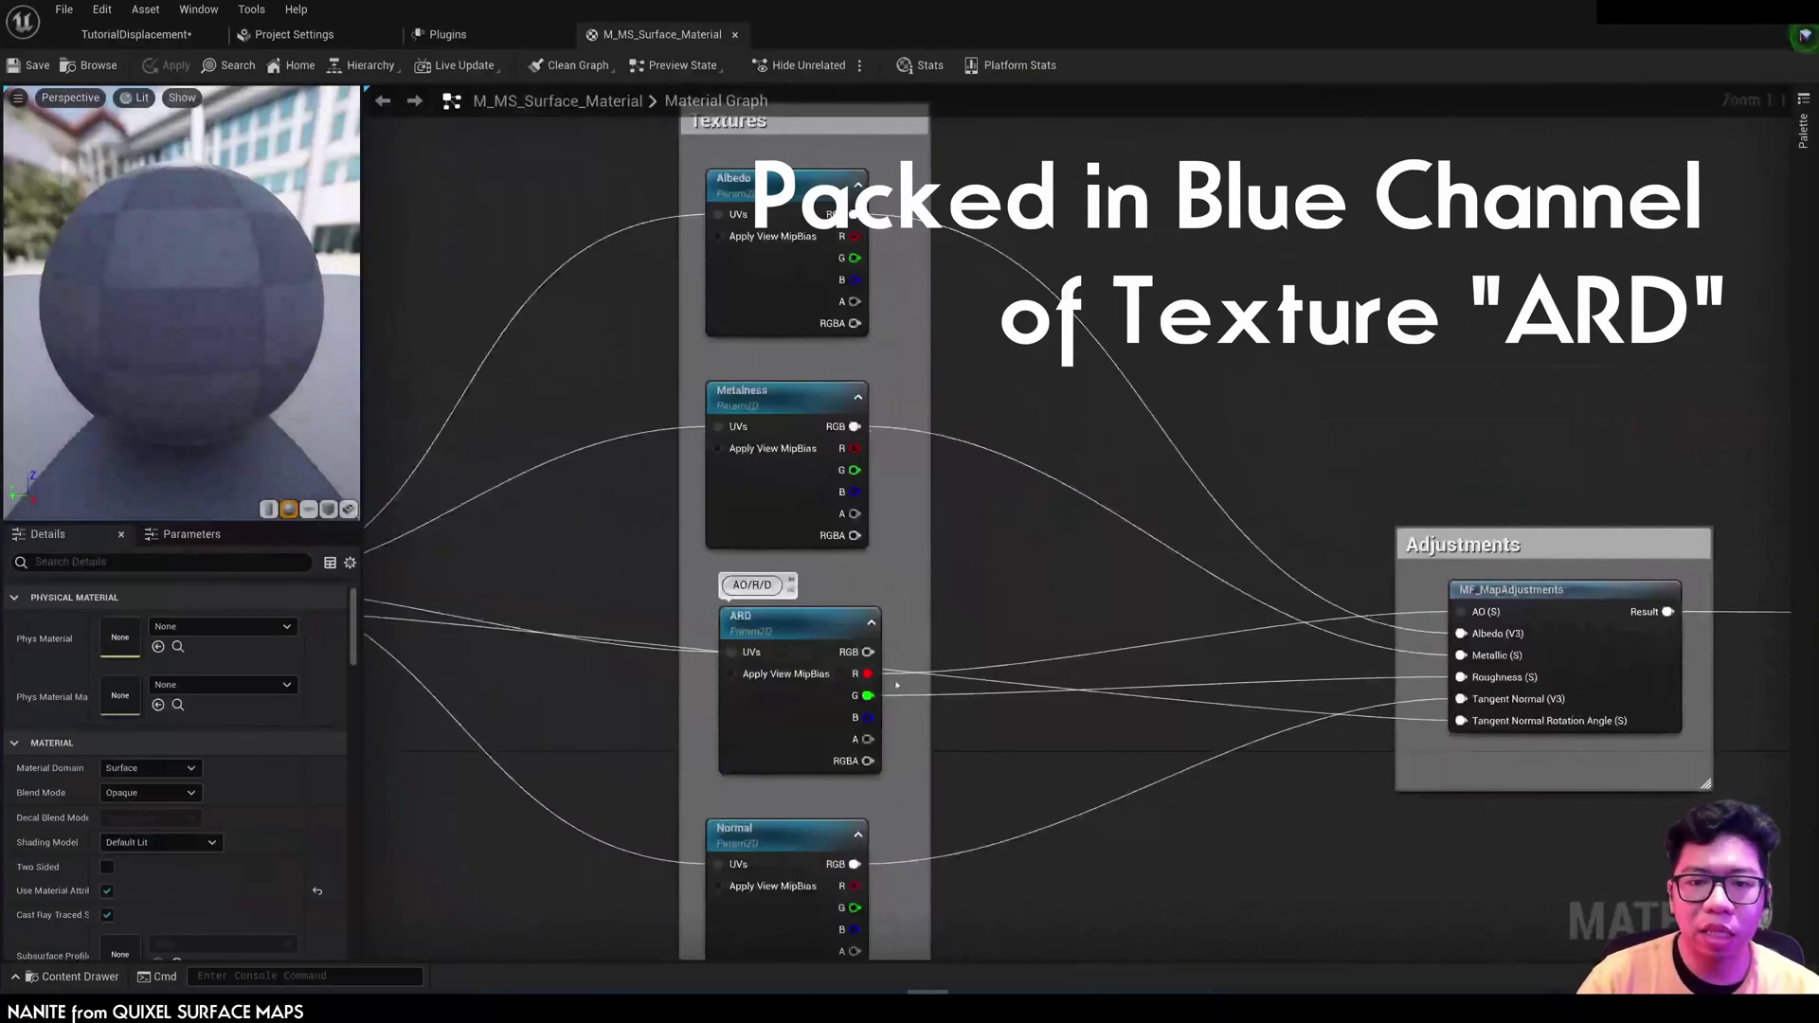
{"action": "scroll", "coordinate": [897, 684], "scroll_direction": "down", "scroll_amount": 3}
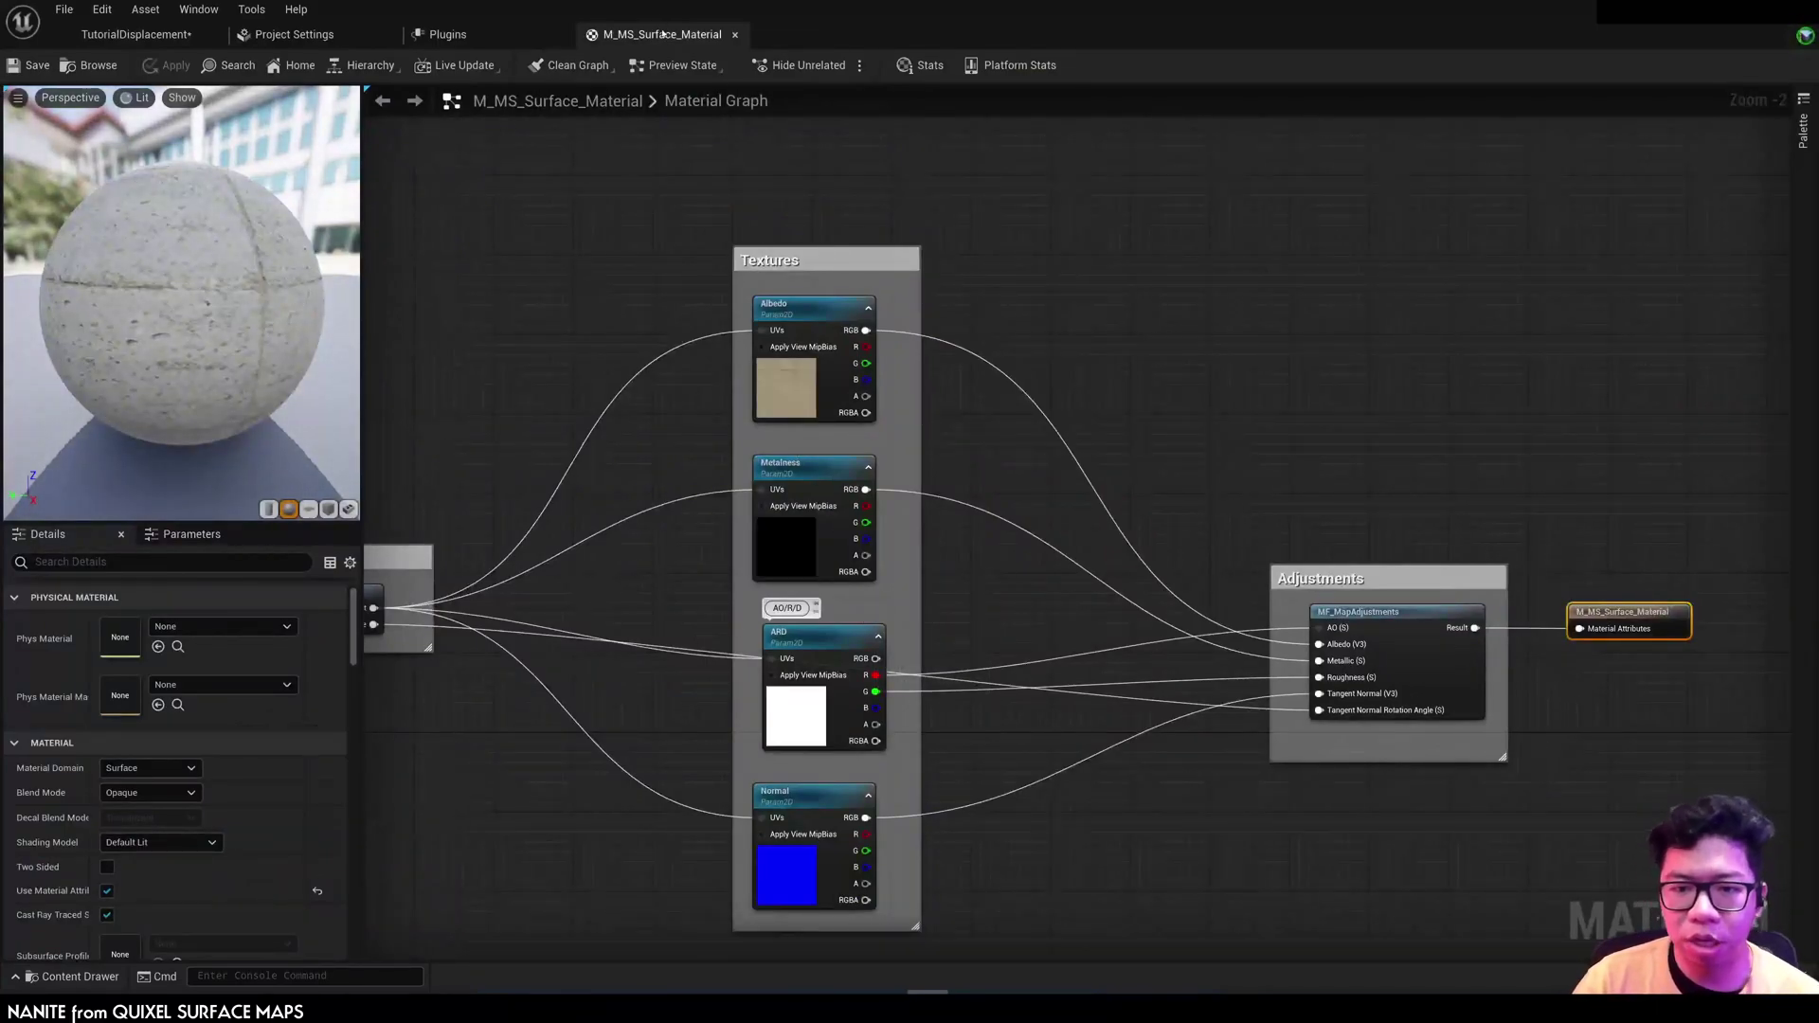
Step: Leave the parent material's graph, return to the TutorialDisplacement level, and save it
{"action": "left_click", "coordinate": [447, 34]}
{"action": "left_click", "coordinate": [189, 36]}
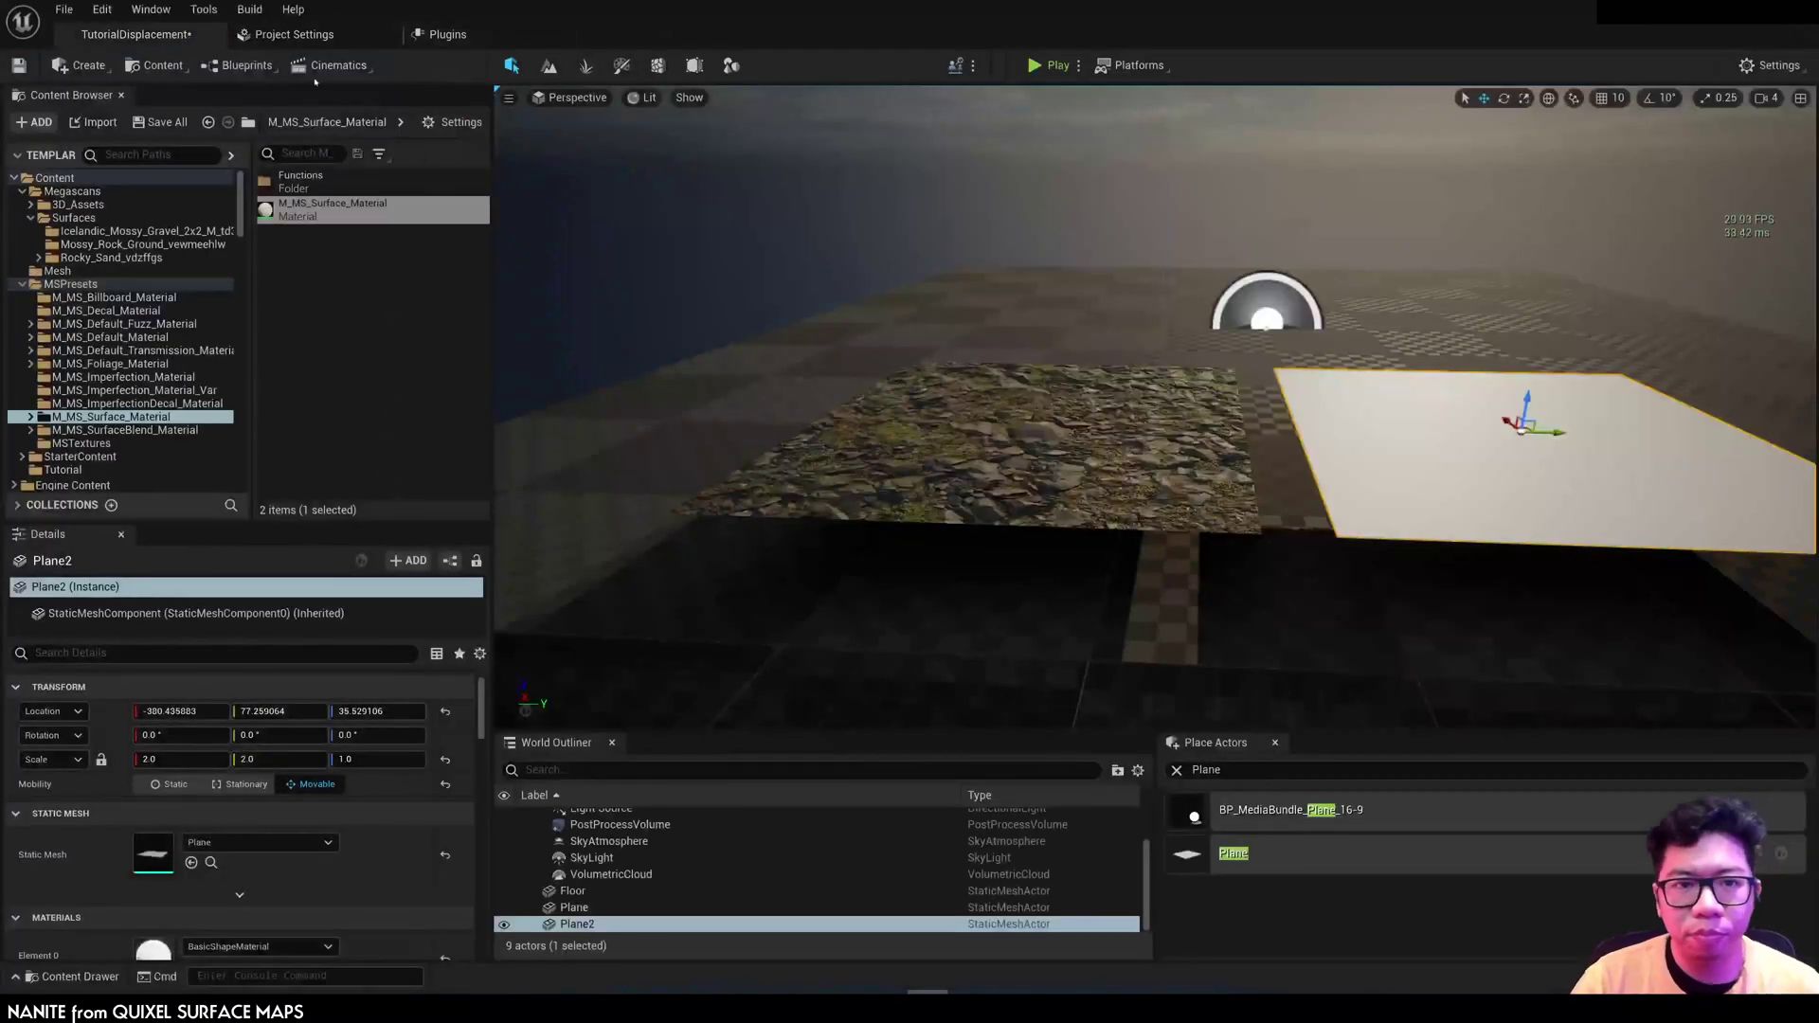
{"action": "left_click", "coordinate": [19, 66]}
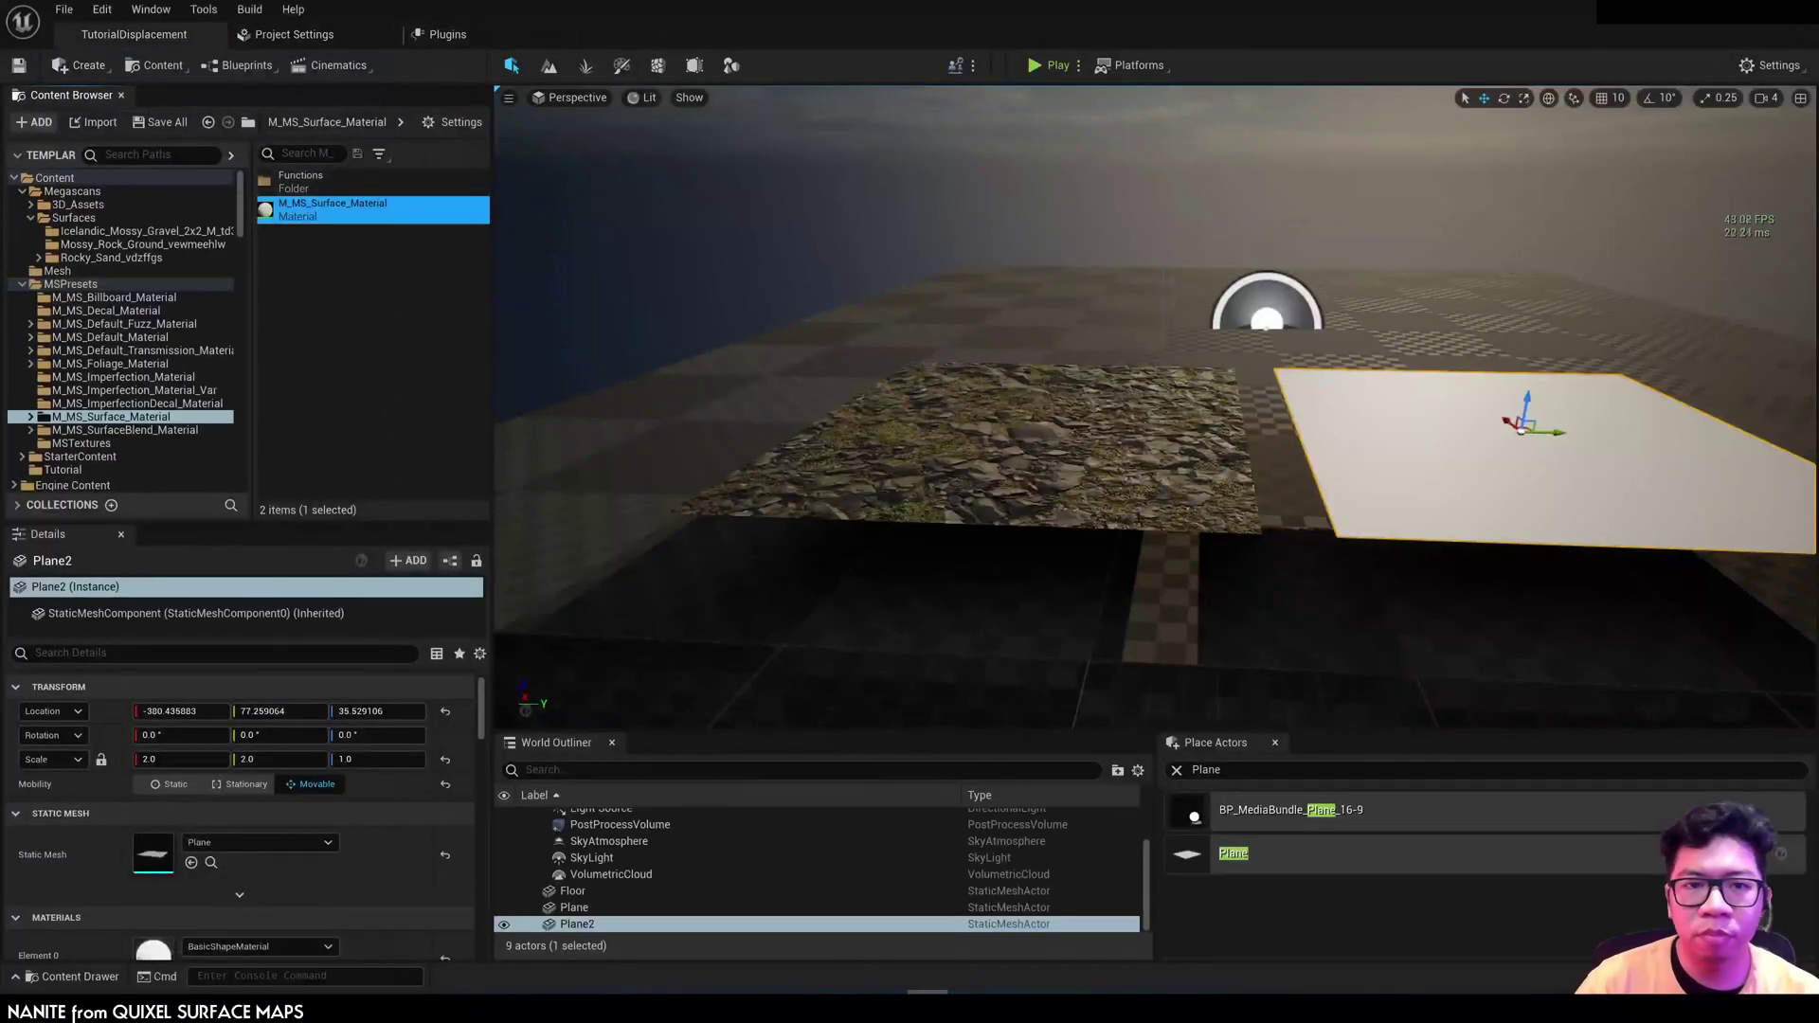
Step: Locate the rocky plane's assigned material in the content browser and select the T_MossyRockGround_vewmeehlw_8K_ORDp texture in its folder
{"action": "left_click", "coordinate": [1005, 465]}
{"action": "scroll", "coordinate": [223, 889], "scroll_direction": "down", "scroll_amount": 2}
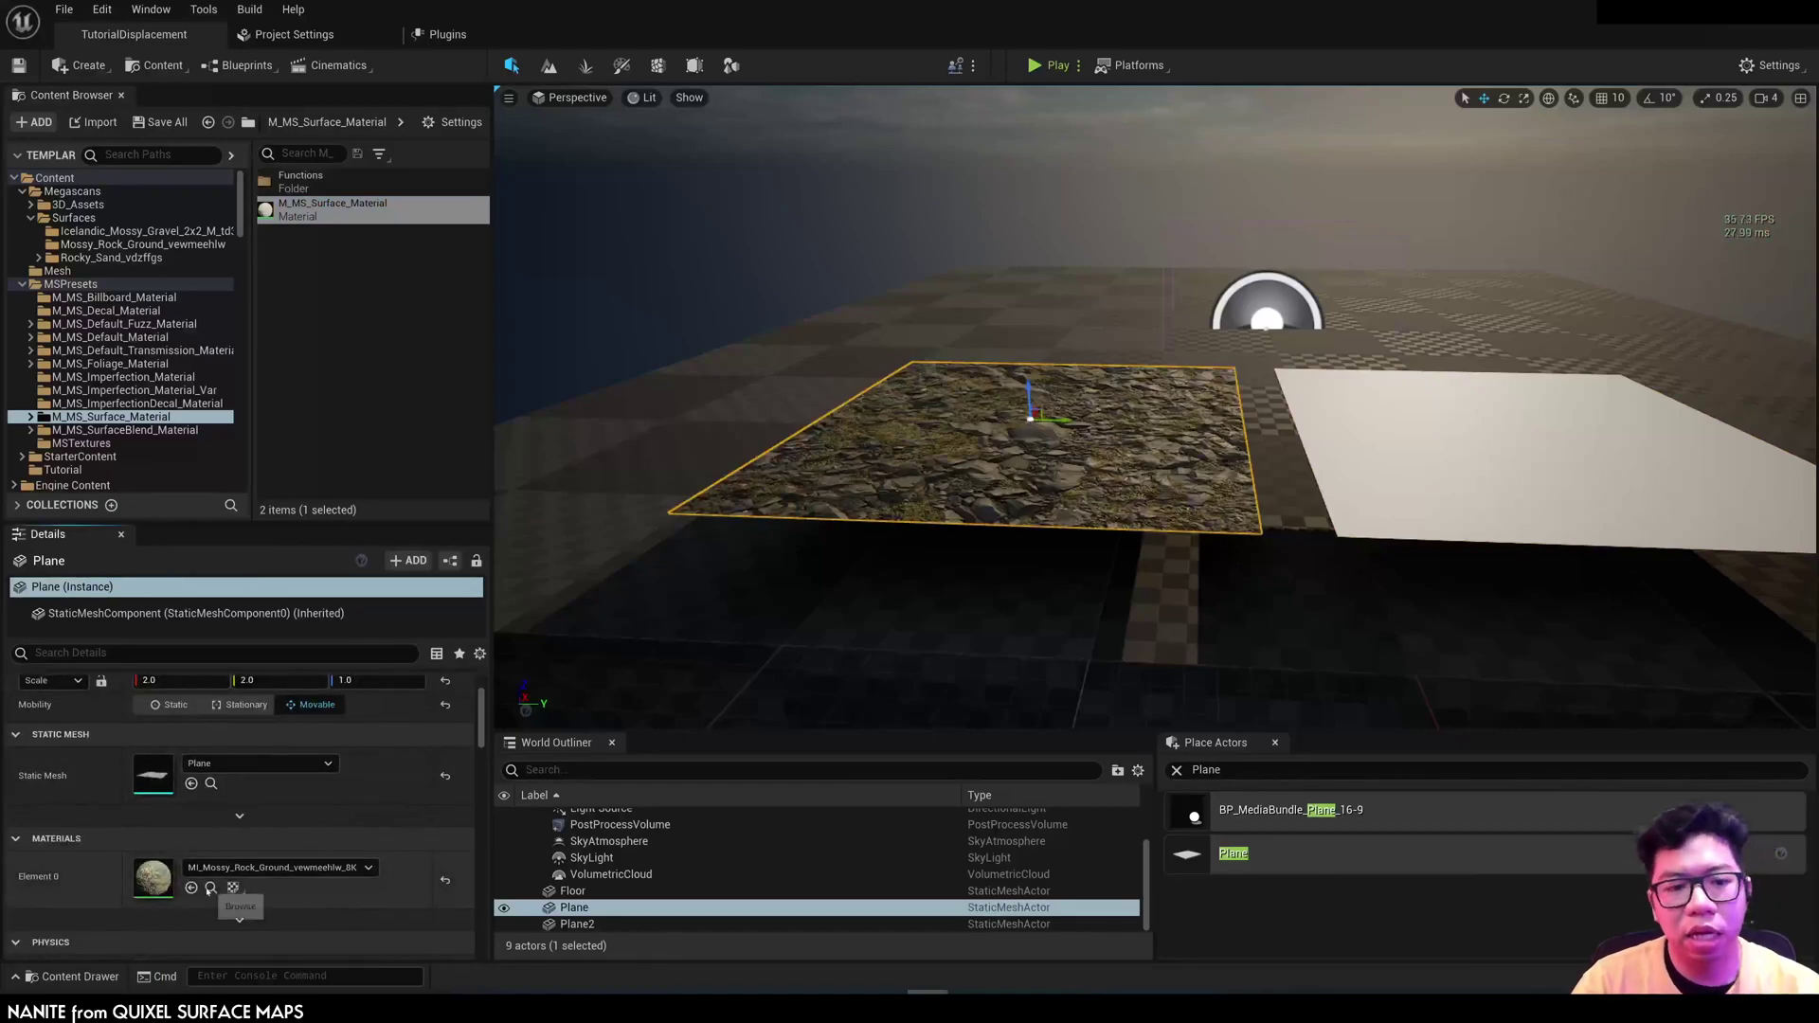
{"action": "left_click", "coordinate": [209, 889]}
{"action": "left_click", "coordinate": [448, 268]}
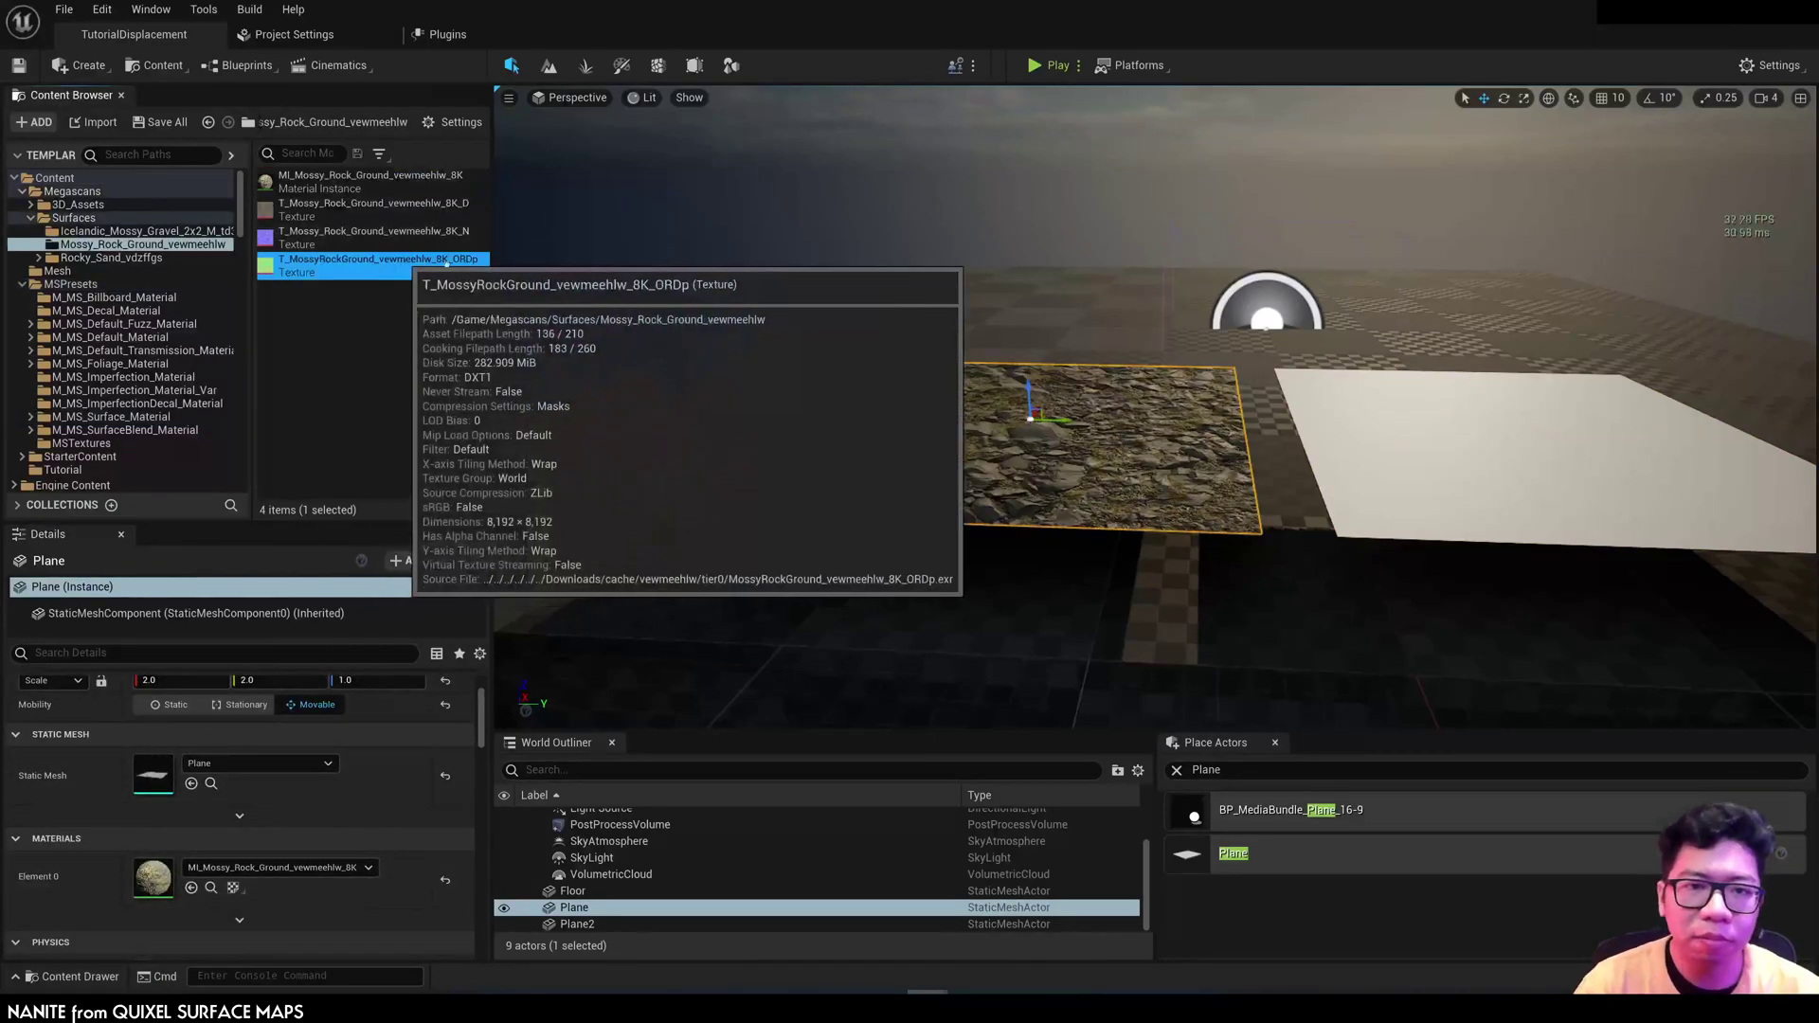
Step: Export the T_MossyRockGround_vewmeehlw_8K_ORDp texture as an HDR file into the UE5_Displacement folder
{"action": "right_click", "coordinate": [304, 295]}
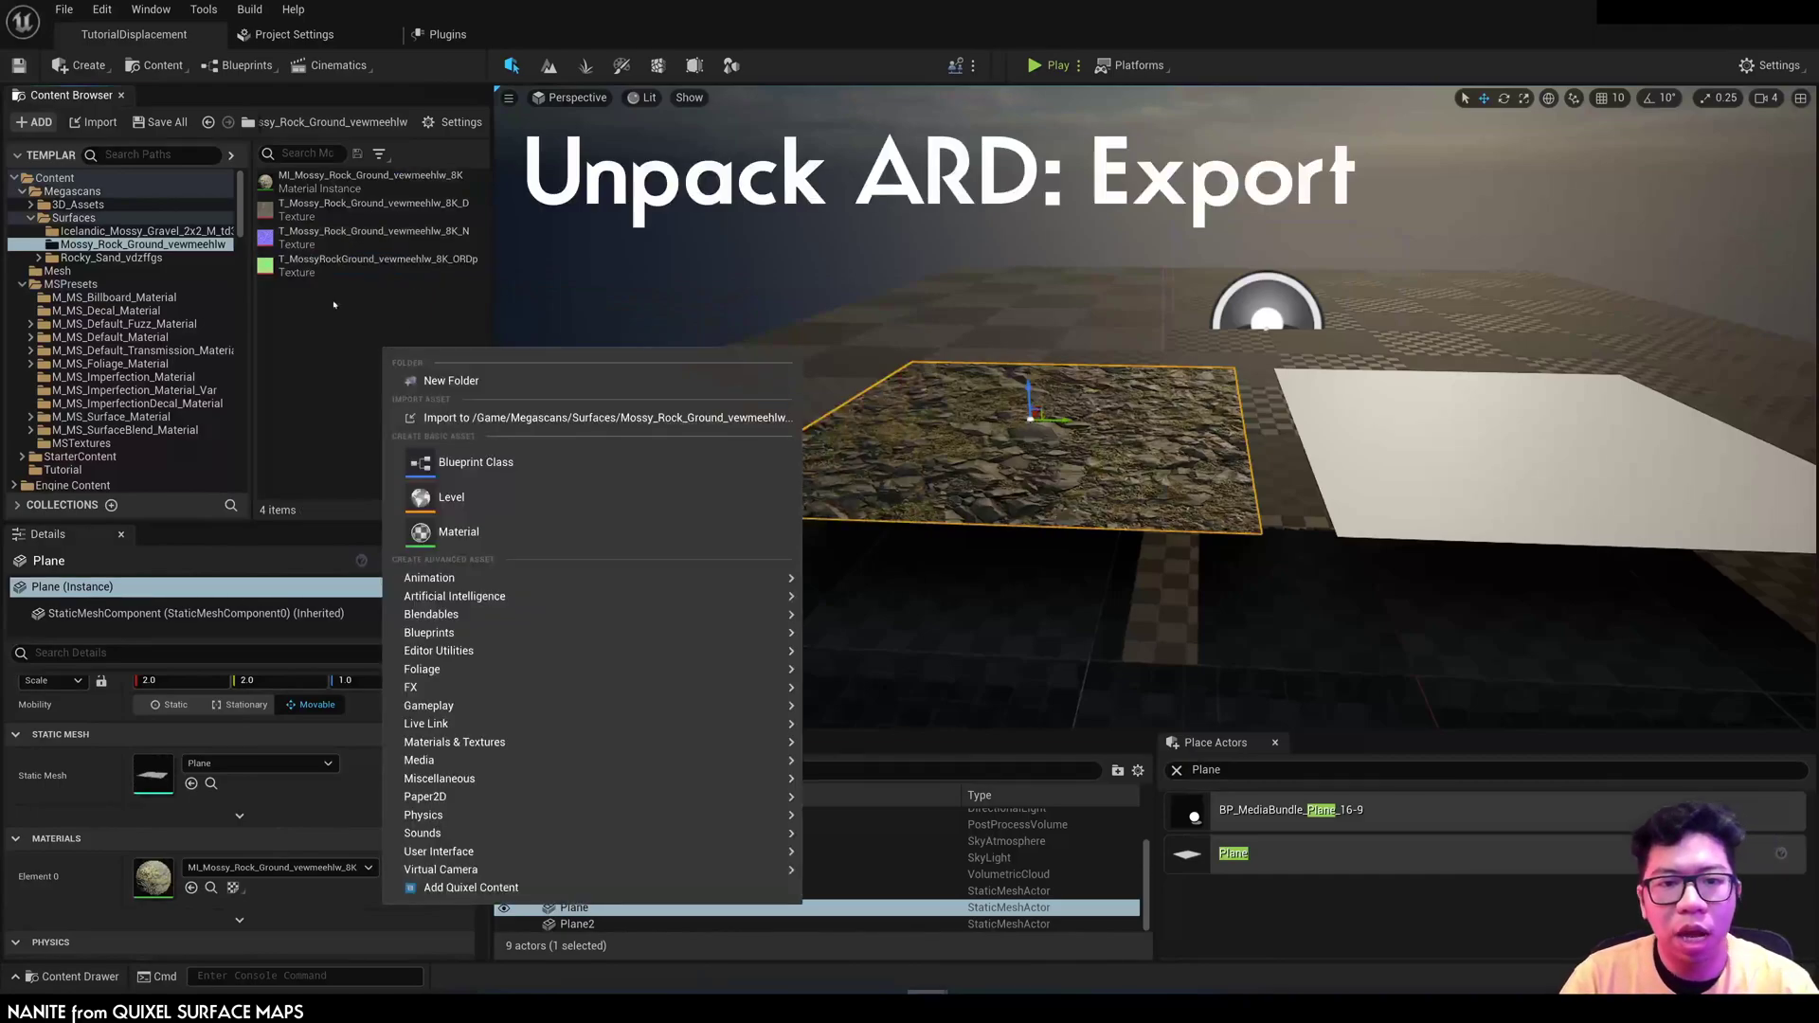
{"action": "right_click", "coordinate": [356, 267]}
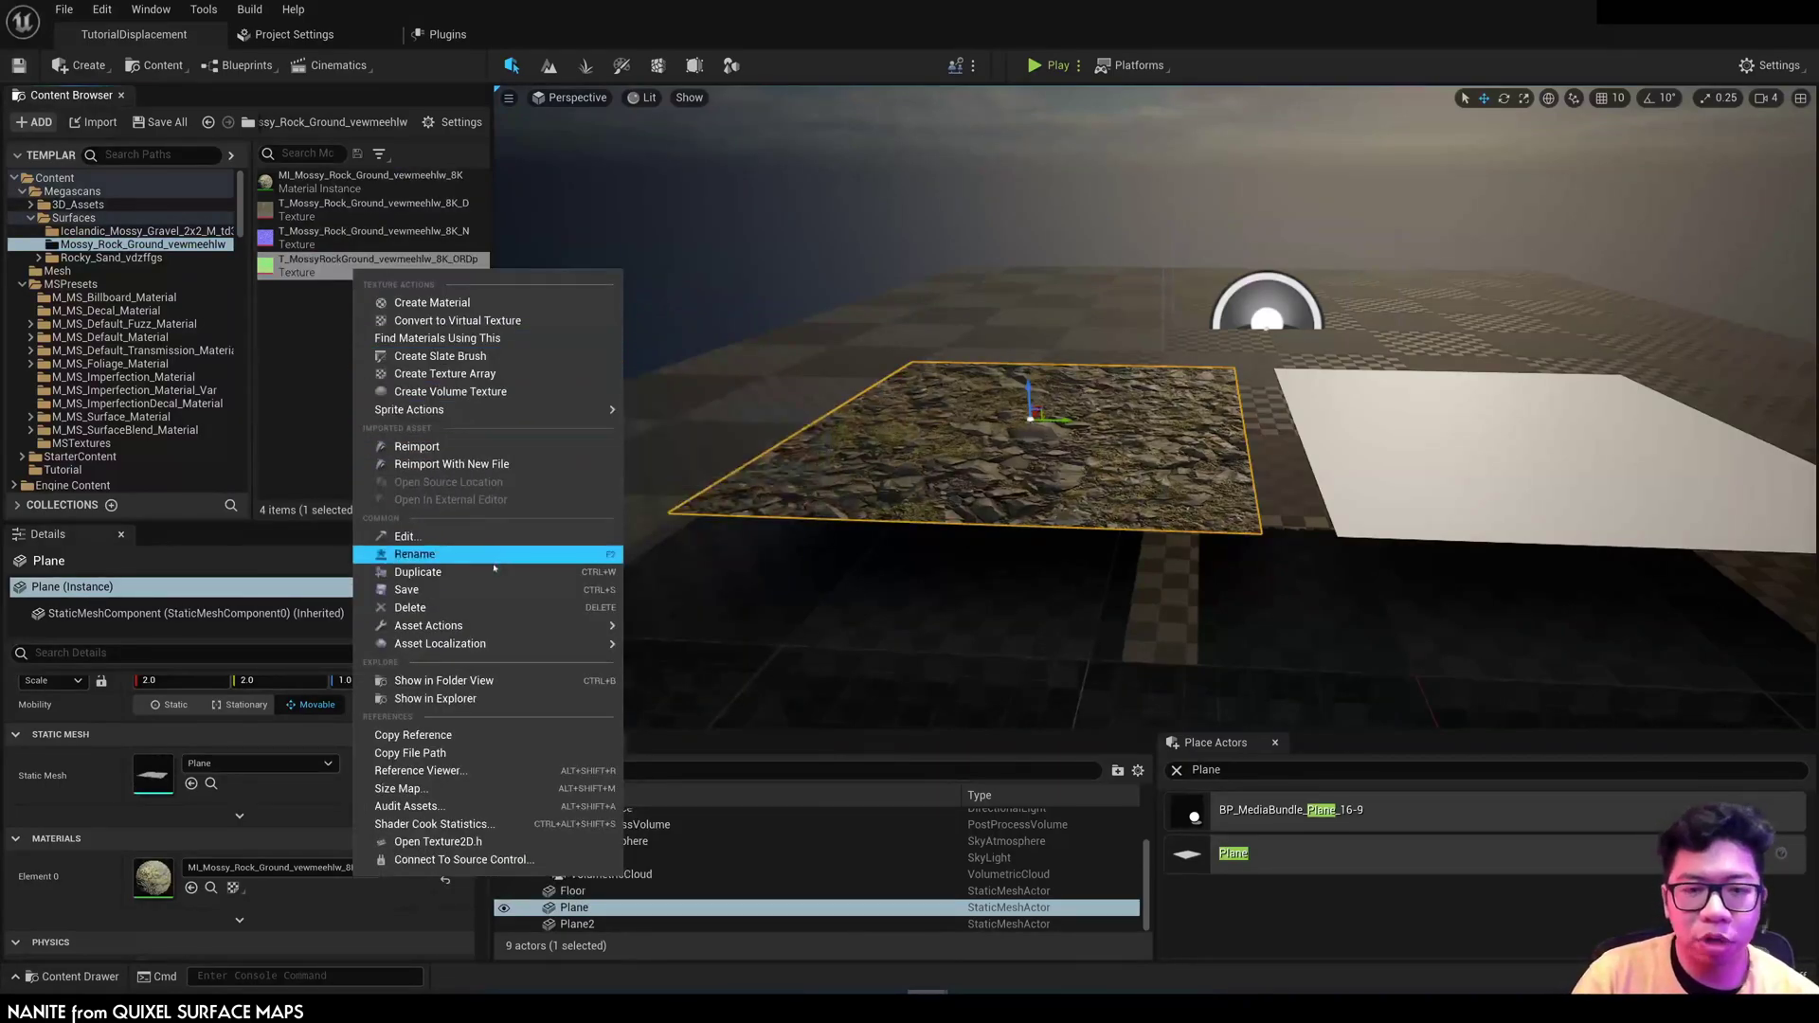
{"action": "mouse_move", "coordinate": [493, 626]}
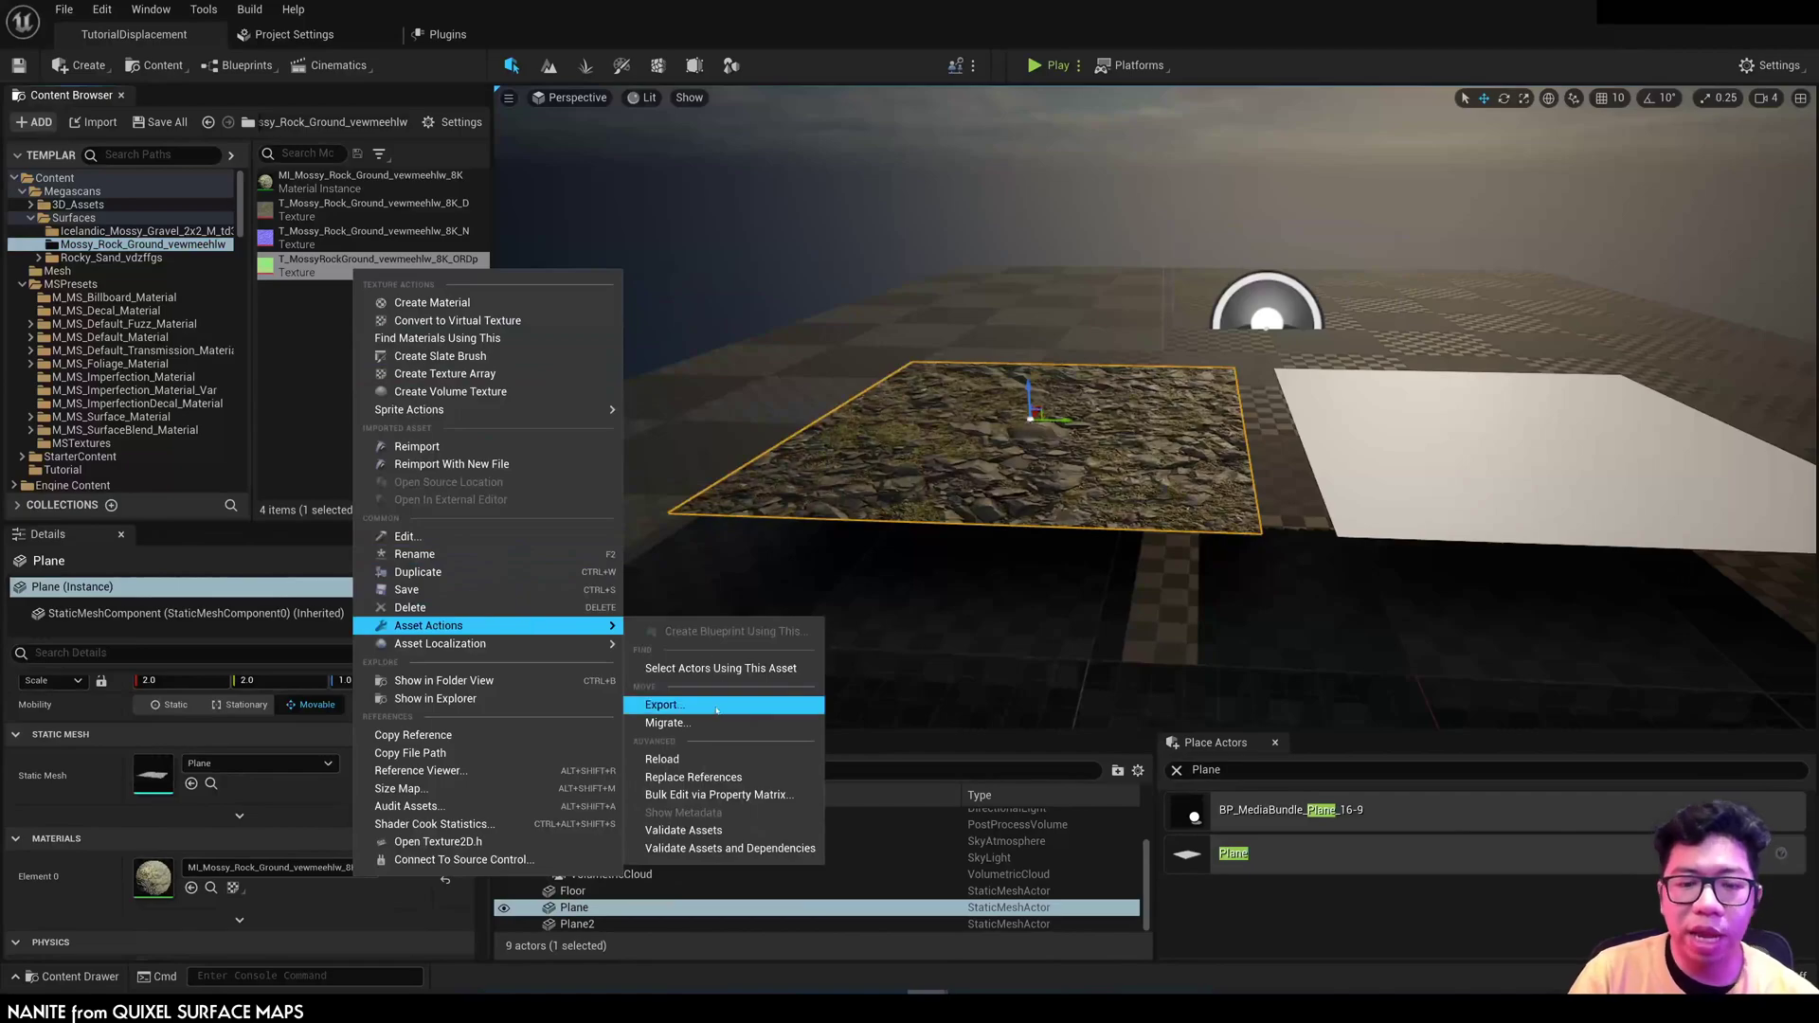
{"action": "left_click", "coordinate": [663, 705]}
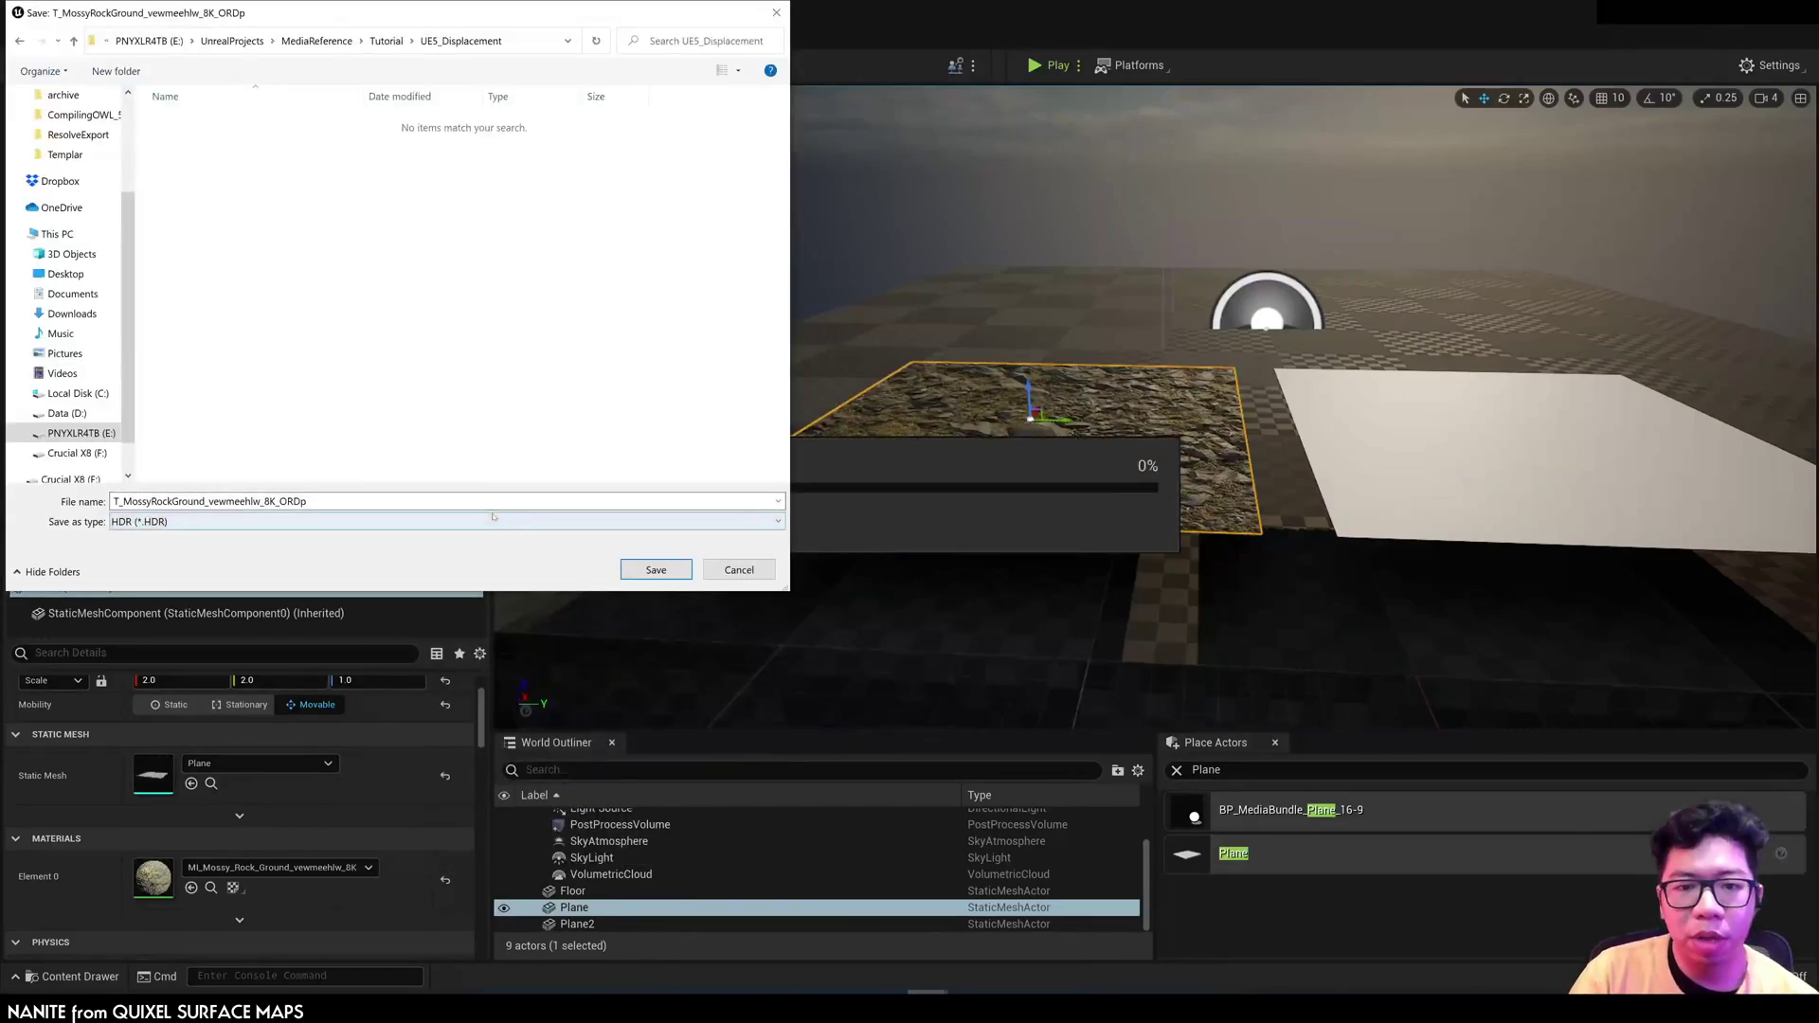
{"action": "left_click", "coordinate": [655, 569]}
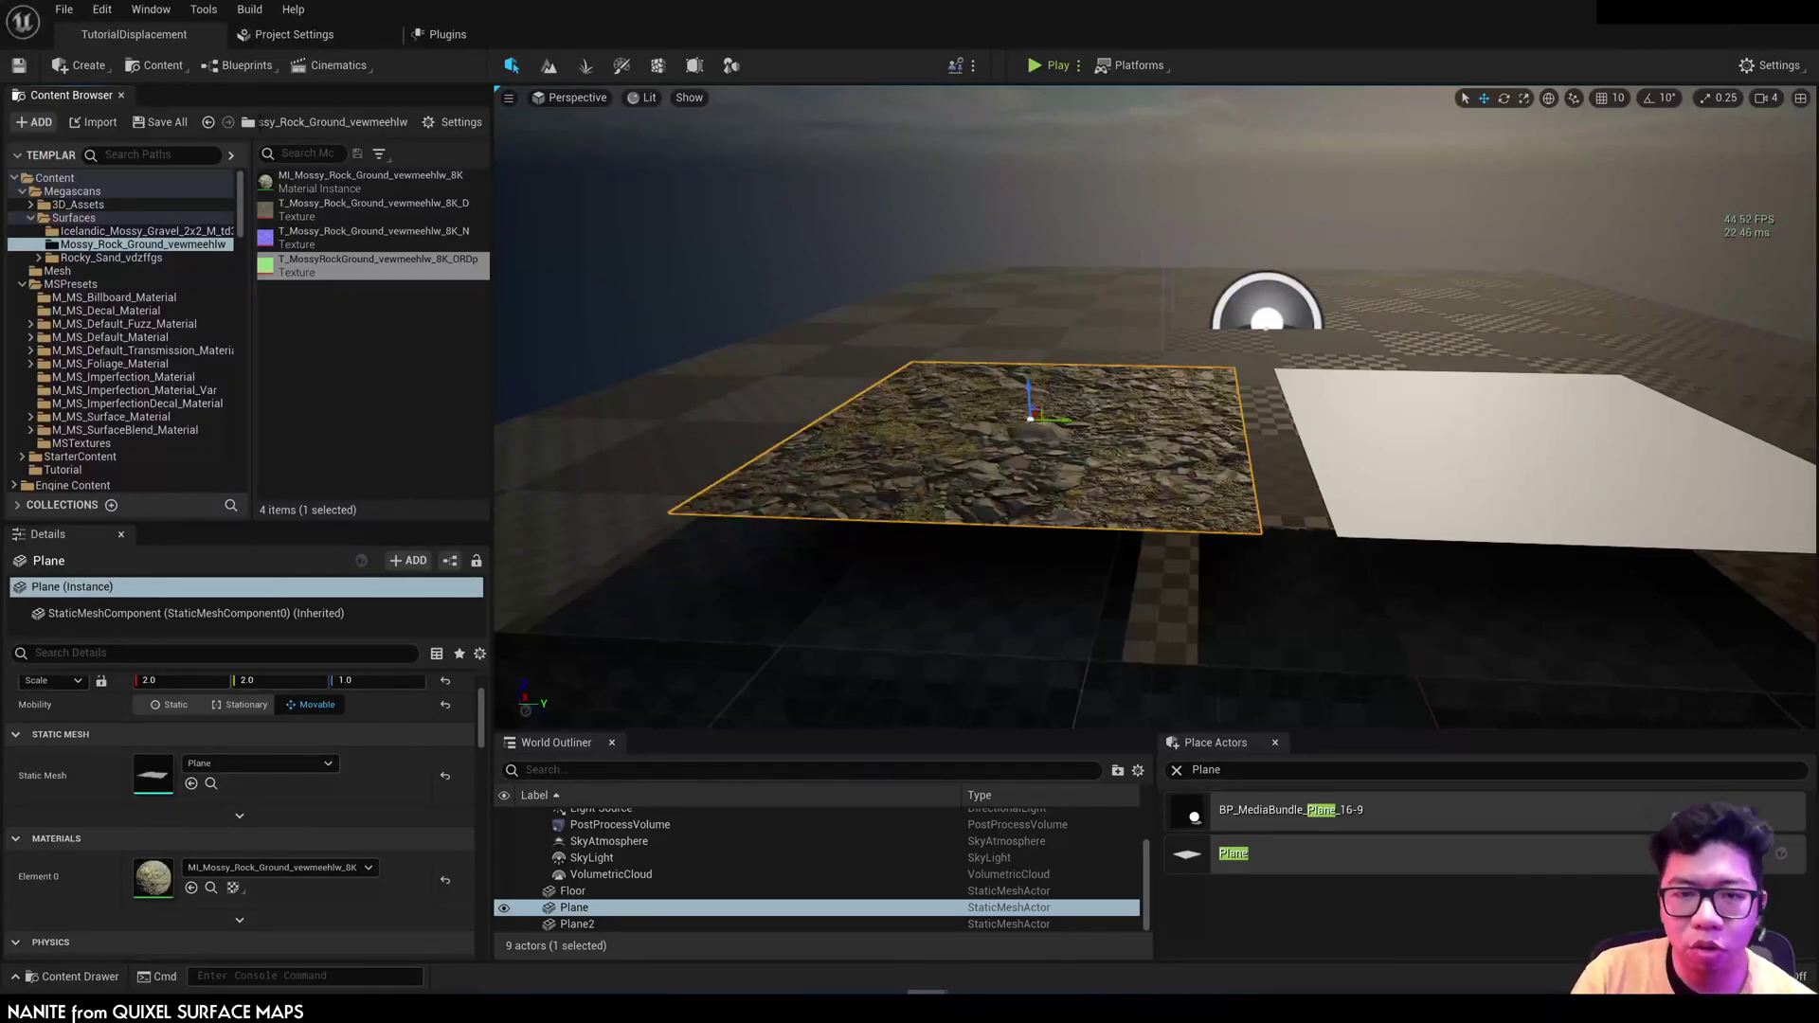
Step: Show the UE5_Displacement folder in File Explorer, launch GIMP, and open the exported HDR file in it
{"action": "mouse_move", "coordinate": [100, 993]}
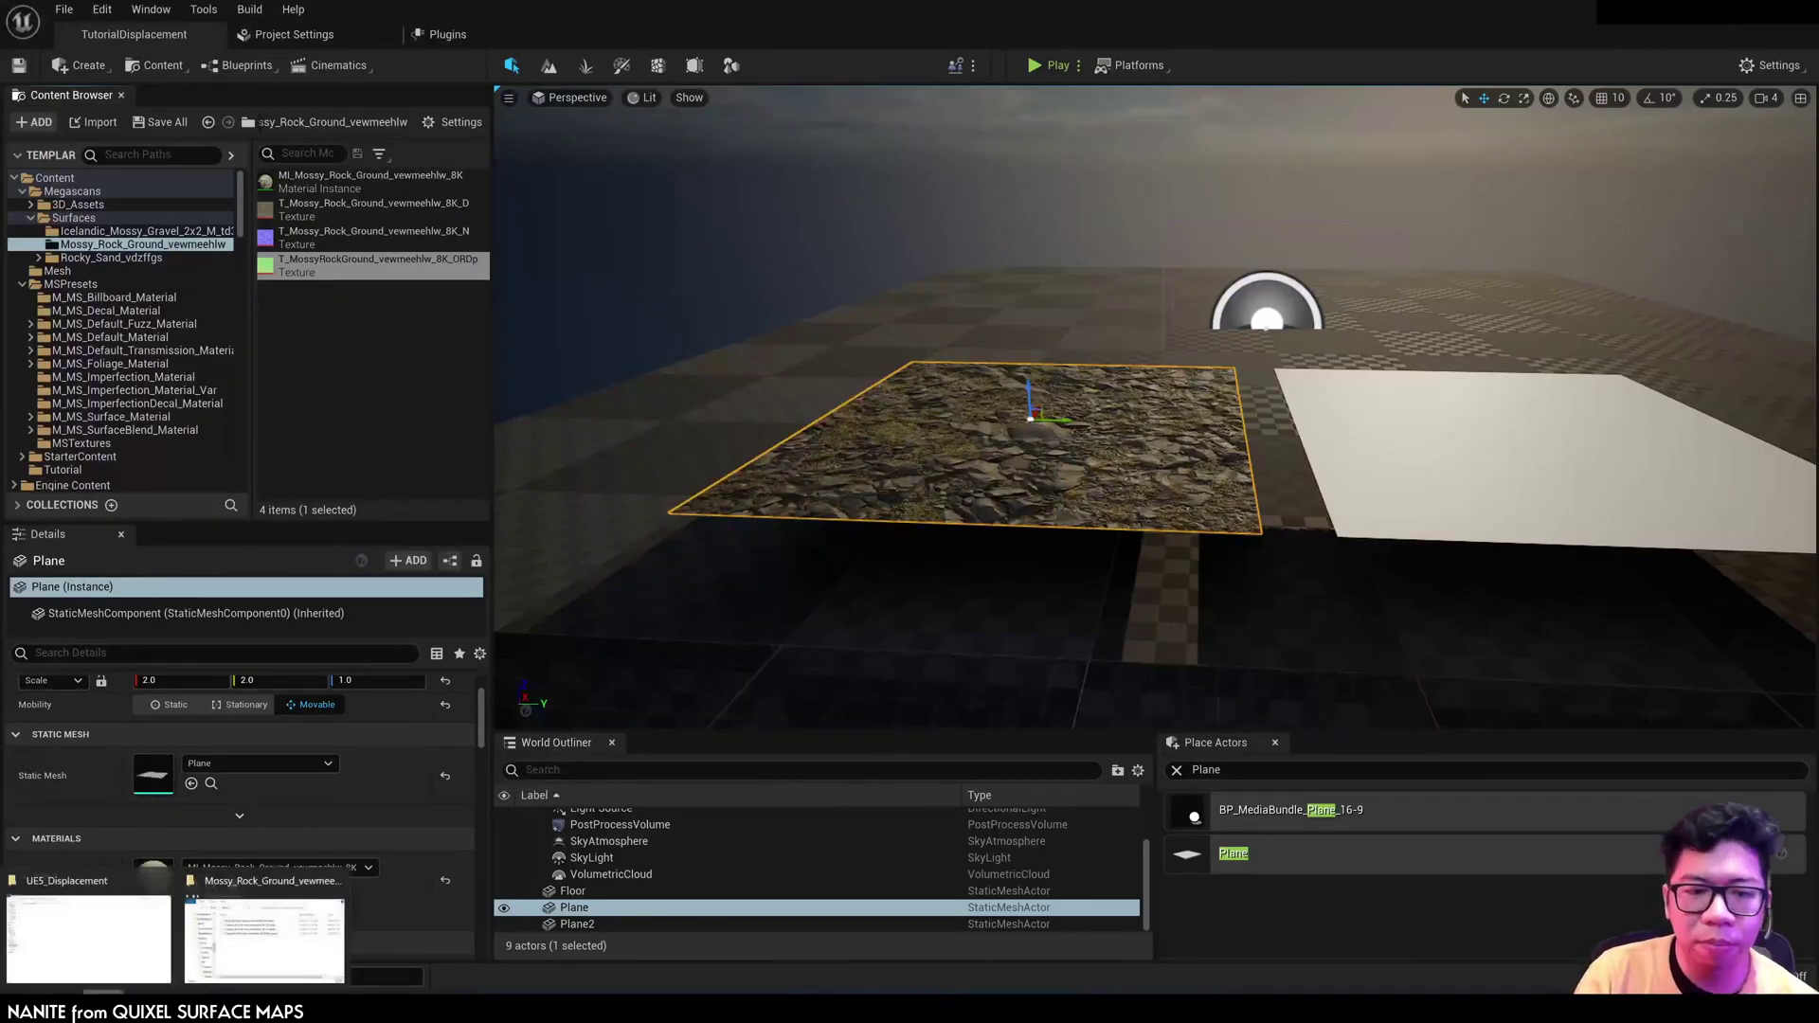
{"action": "left_click", "coordinate": [88, 938]}
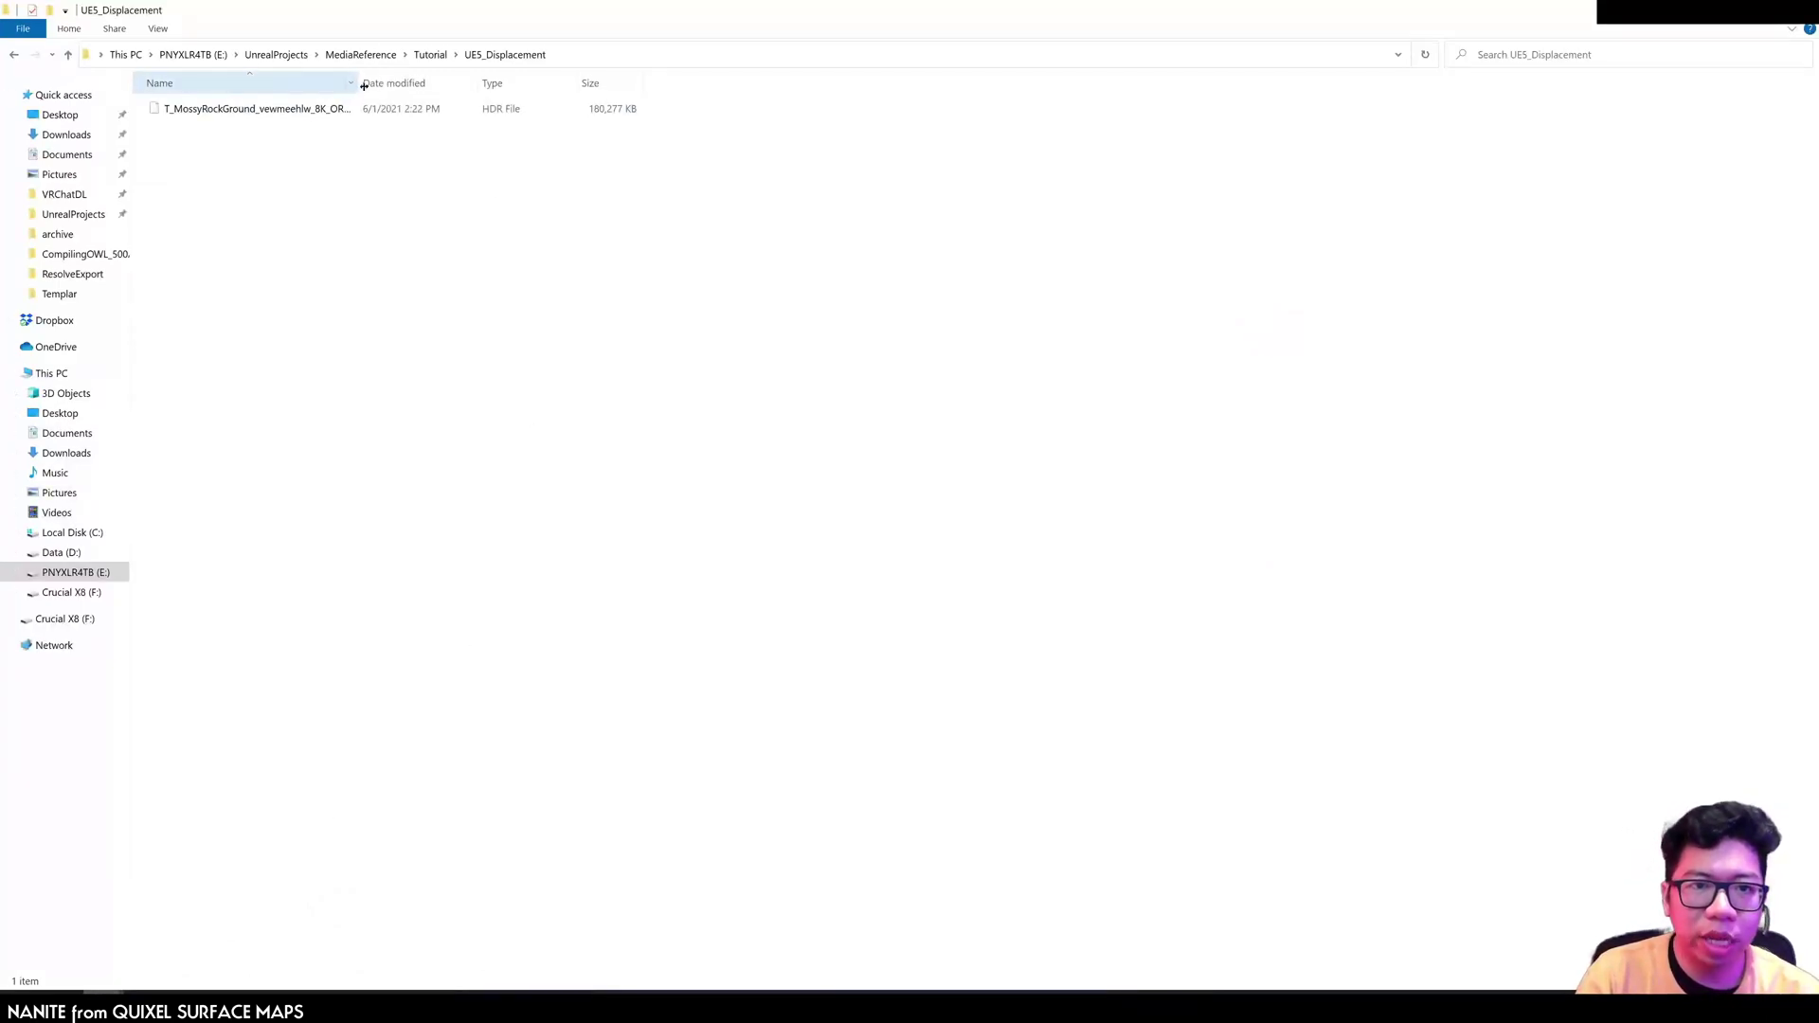
{"action": "left_click_drag", "start_coordinate": [364, 86], "coordinate": [506, 84]}
{"action": "key", "text": "super"}
{"action": "type", "text": "gimp"}
{"action": "key", "text": "Return"}
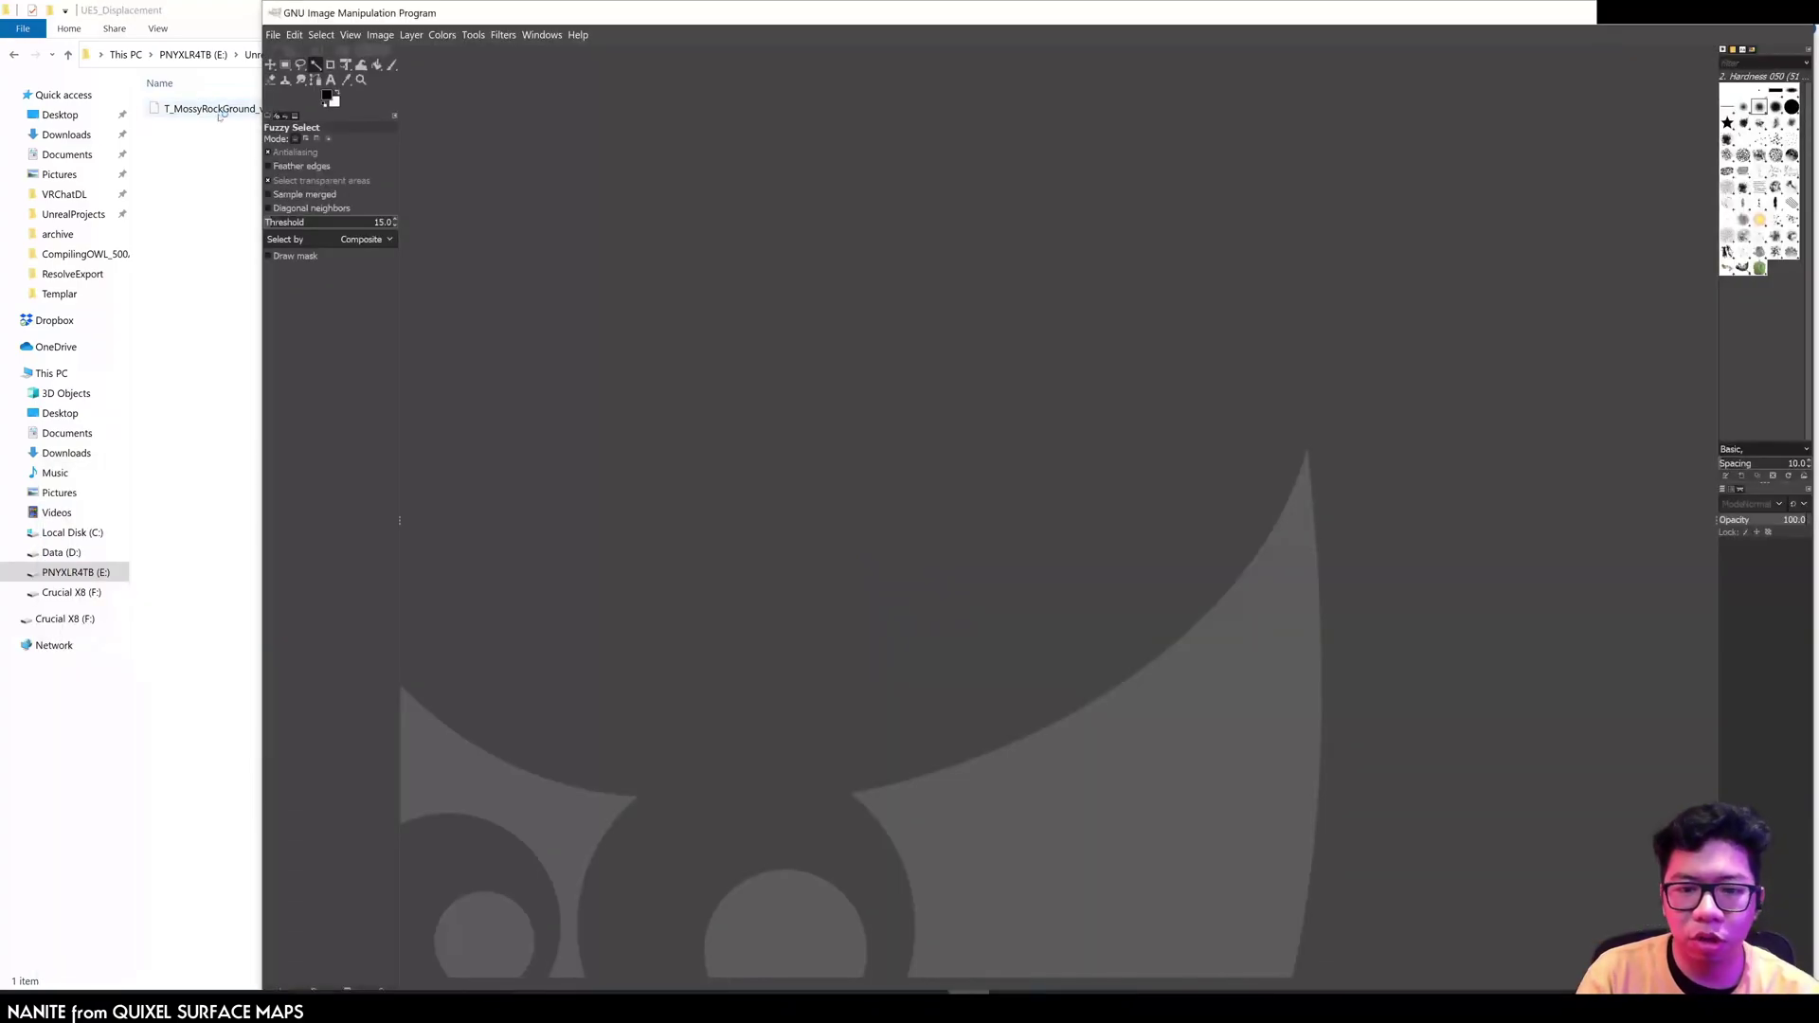
{"action": "left_click_drag", "start_coordinate": [220, 115], "coordinate": [722, 306]}
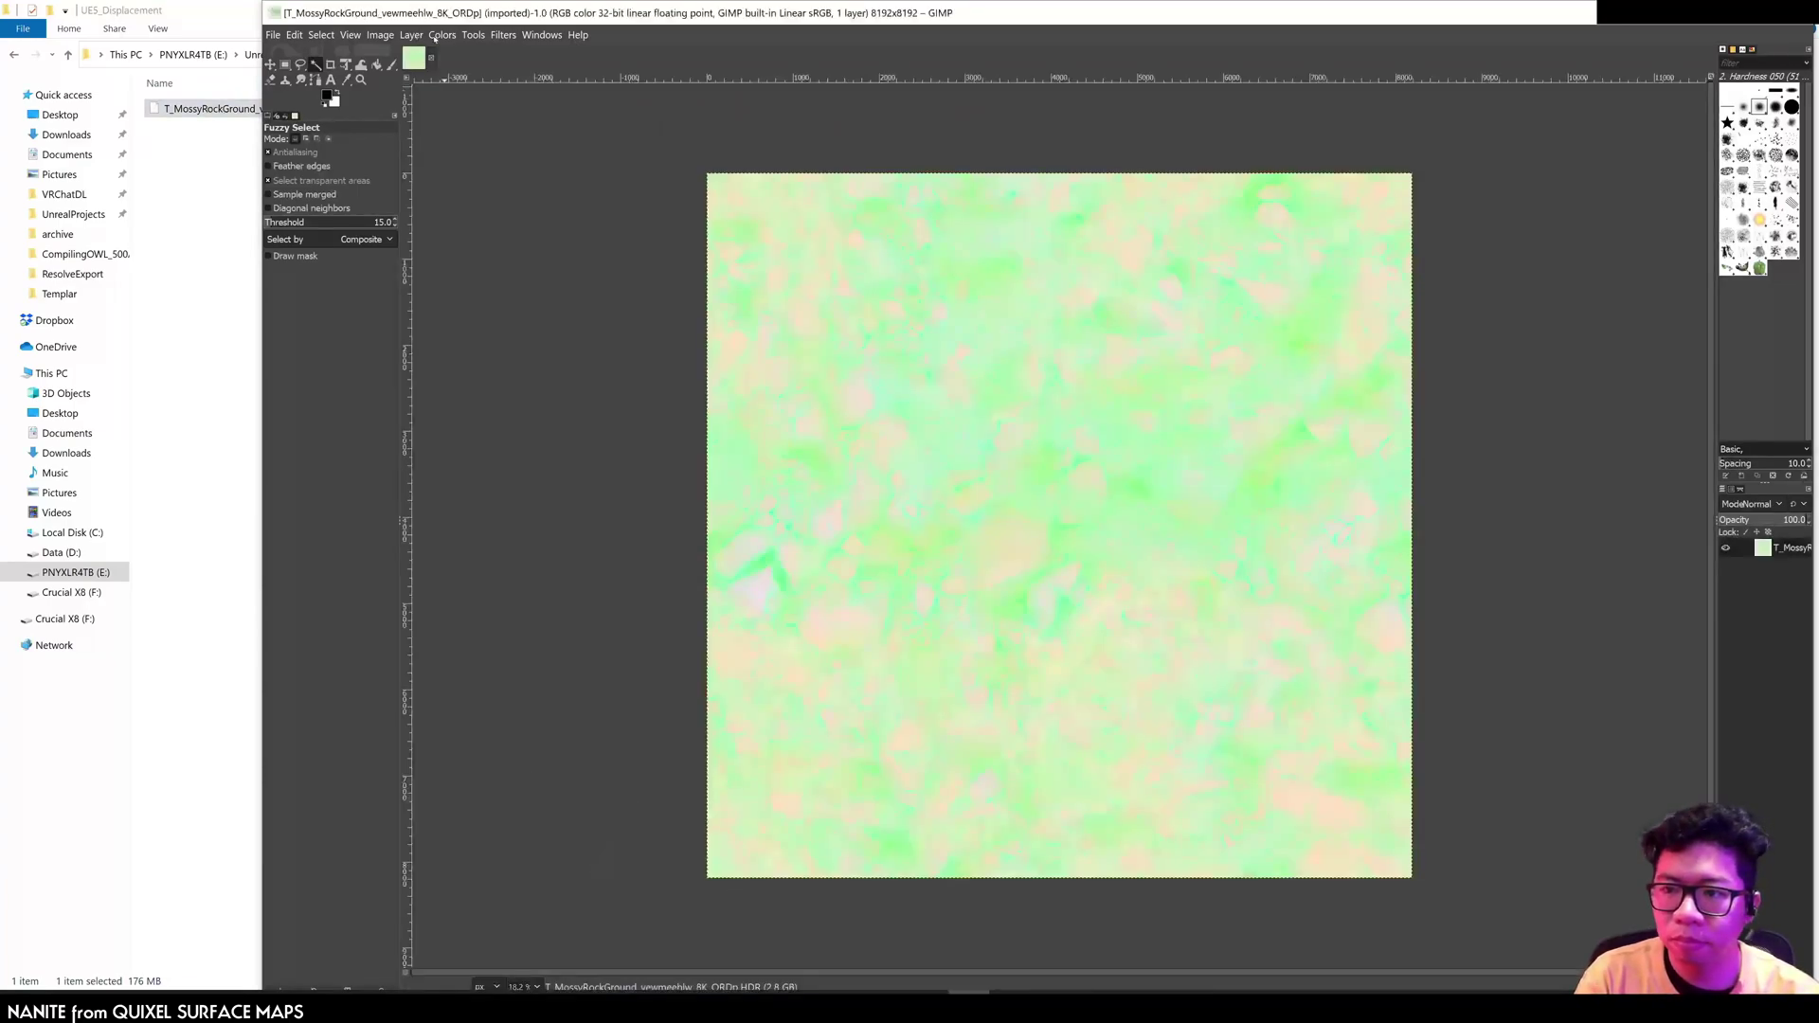
Step: Decompose the image into RGB channel layers and hide the red and green layers so only blue shows
{"action": "left_click", "coordinate": [438, 36]}
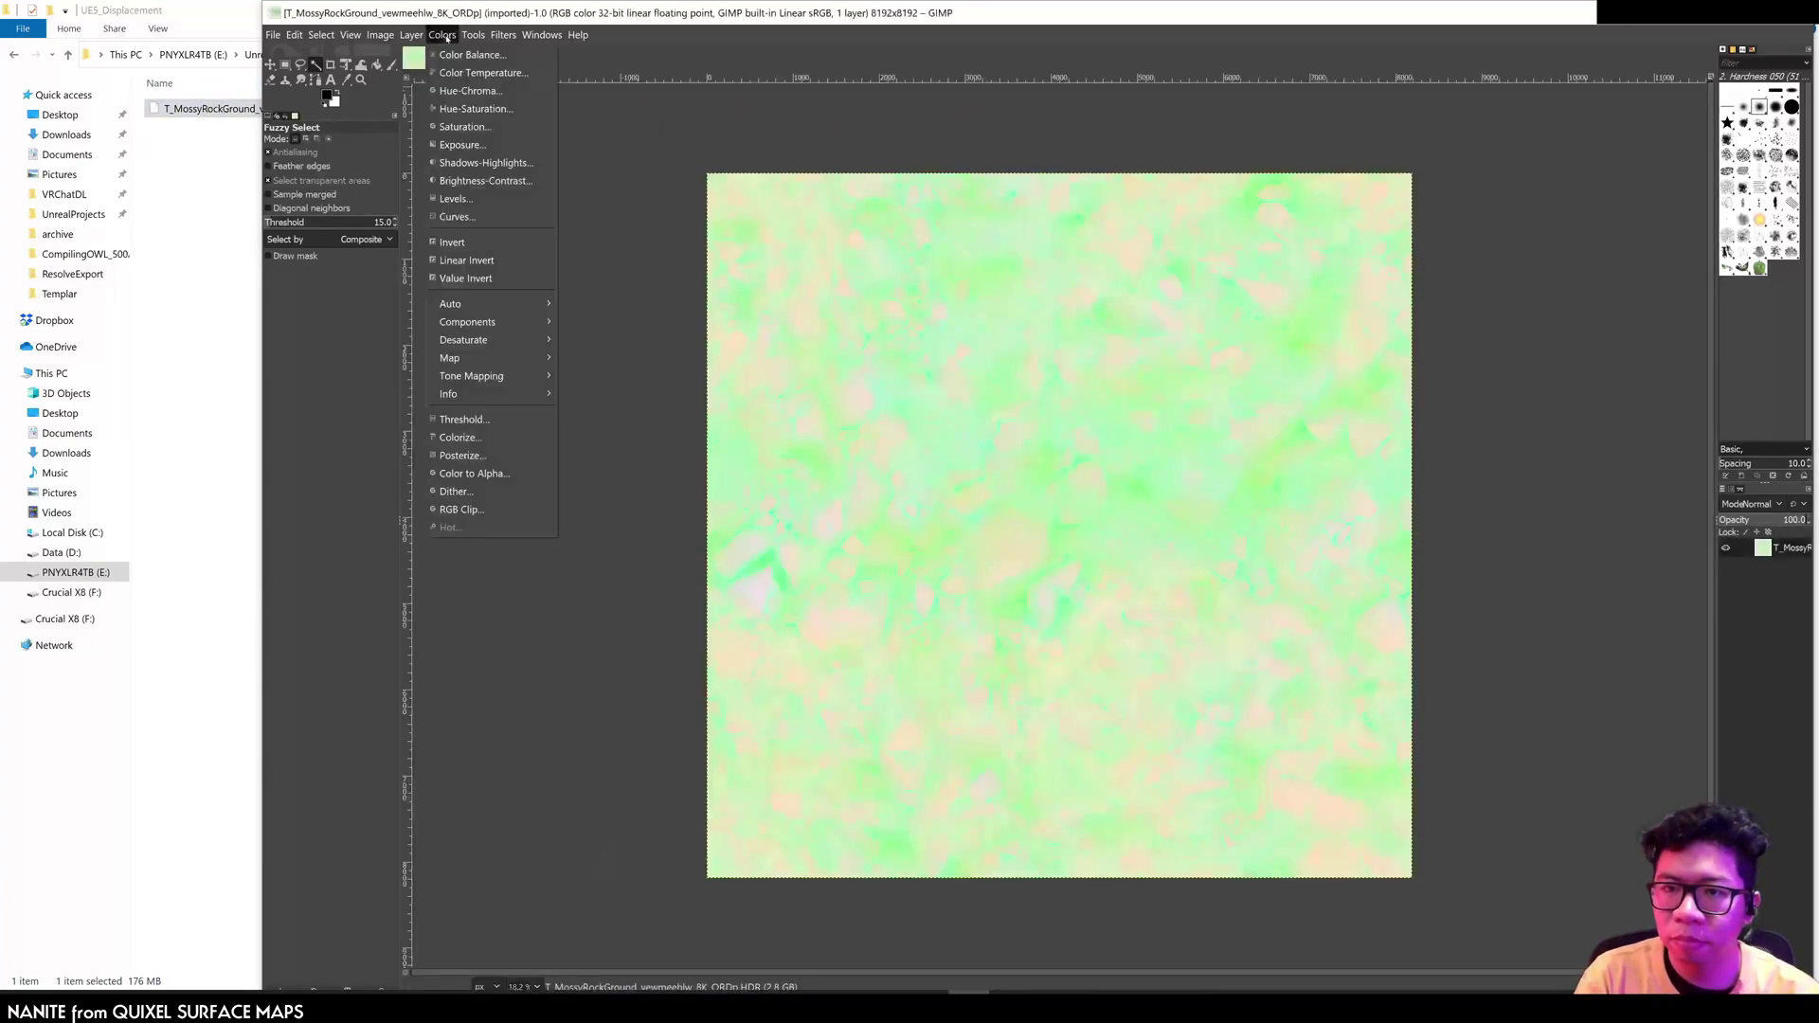
{"action": "mouse_move", "coordinate": [525, 326]}
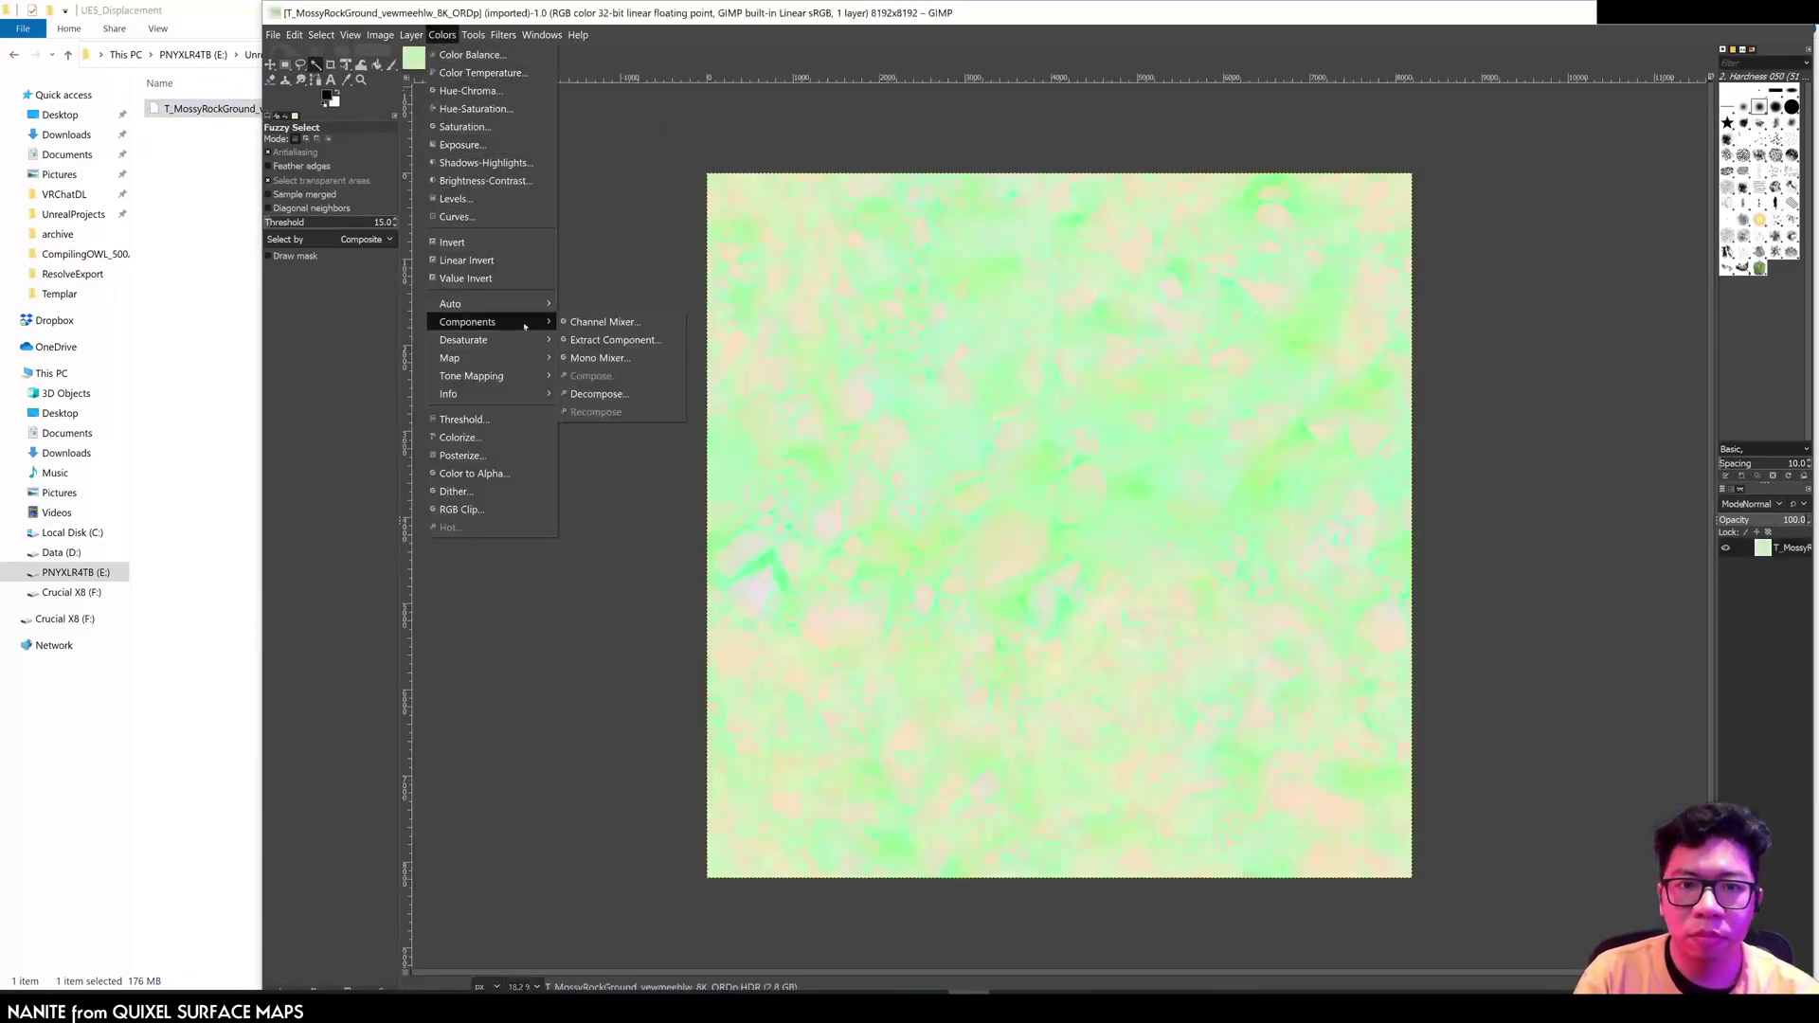
{"action": "left_click", "coordinate": [597, 394]}
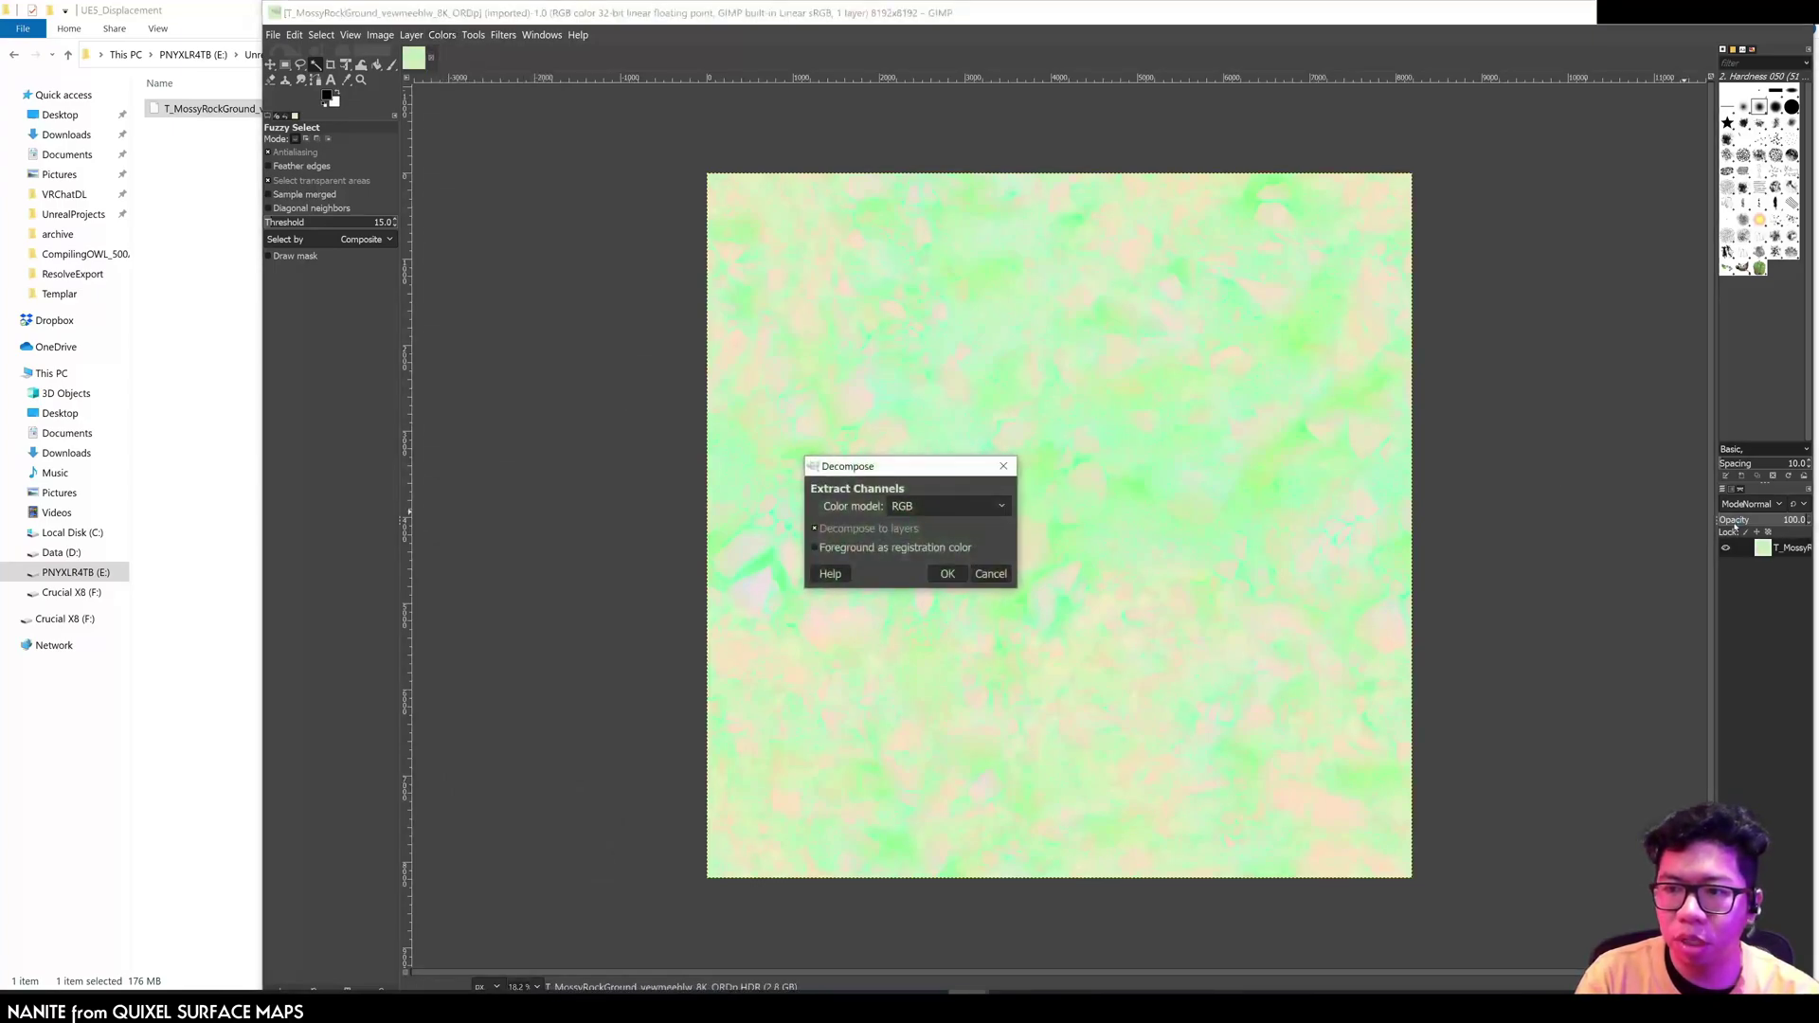
{"action": "left_click", "coordinate": [947, 574]}
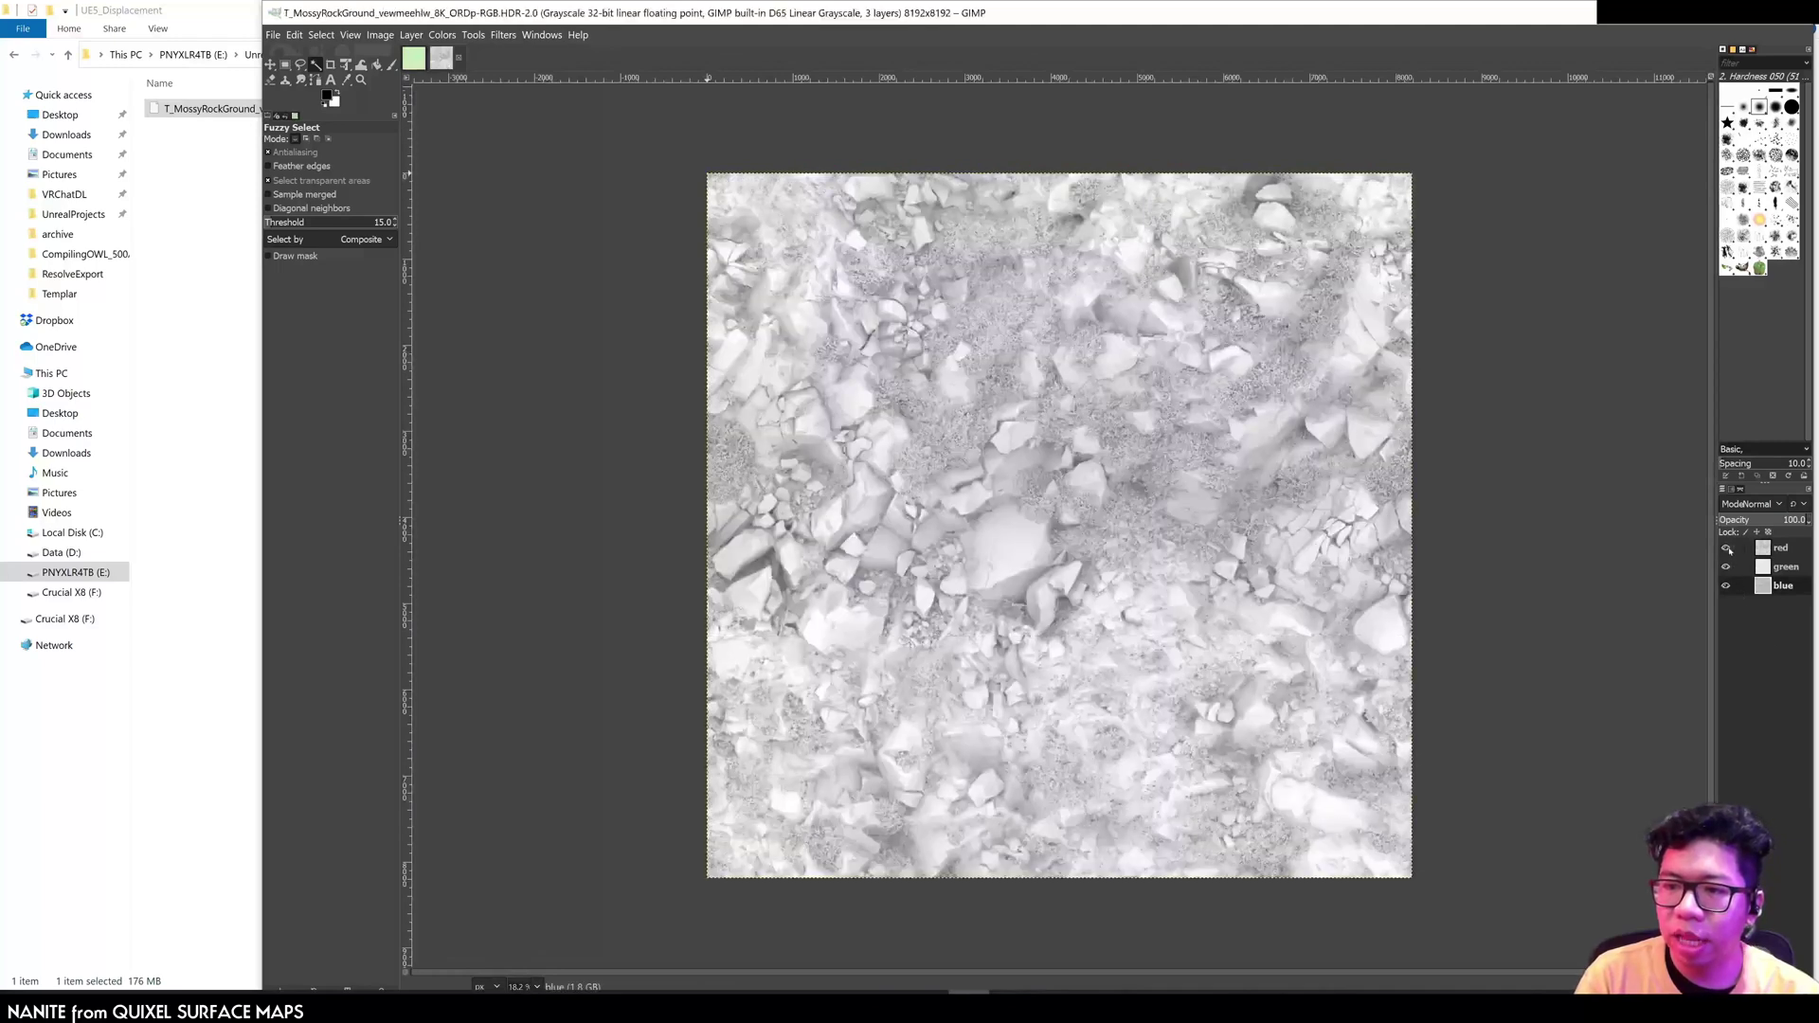
{"action": "left_click", "coordinate": [1727, 547]}
{"action": "left_click", "coordinate": [1726, 566]}
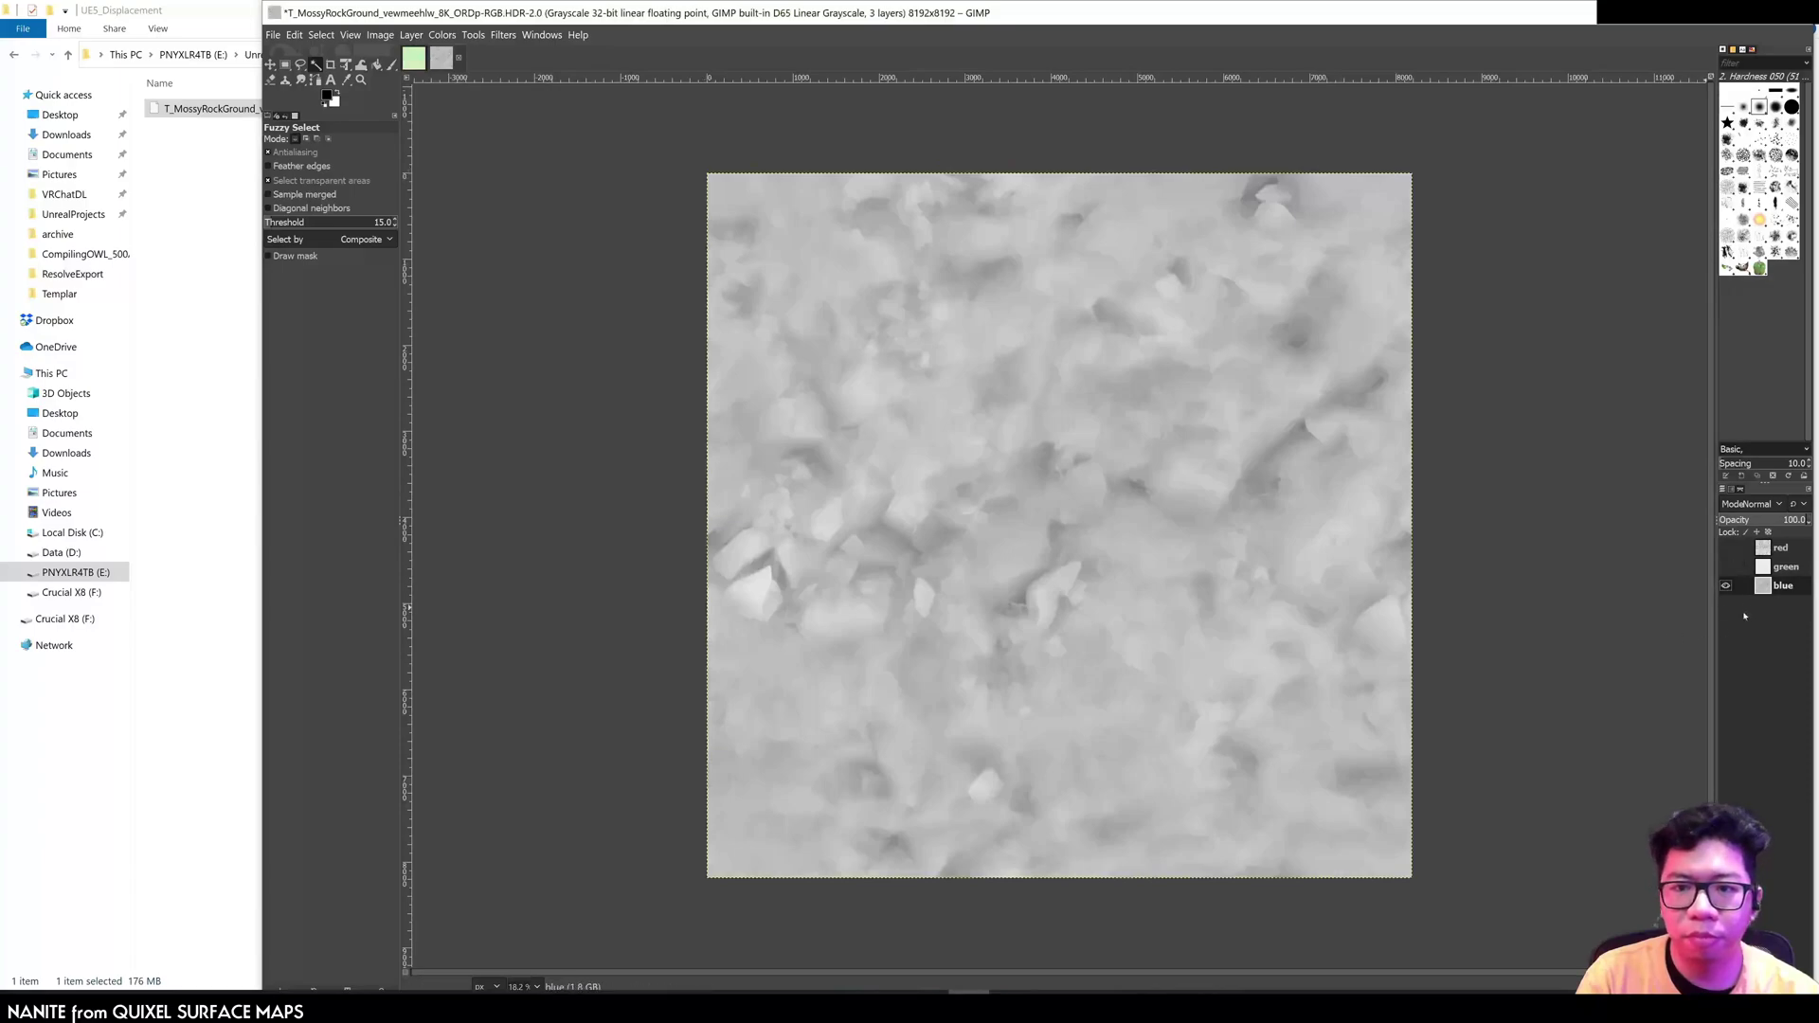
Step: Export the visible blue layer as T_MossyRockGround_vewmeehlw_8K_ORDp-RGB.png with compression level 0, and quit GIMP discarding the unsaved changes
{"action": "left_click", "coordinate": [273, 35]}
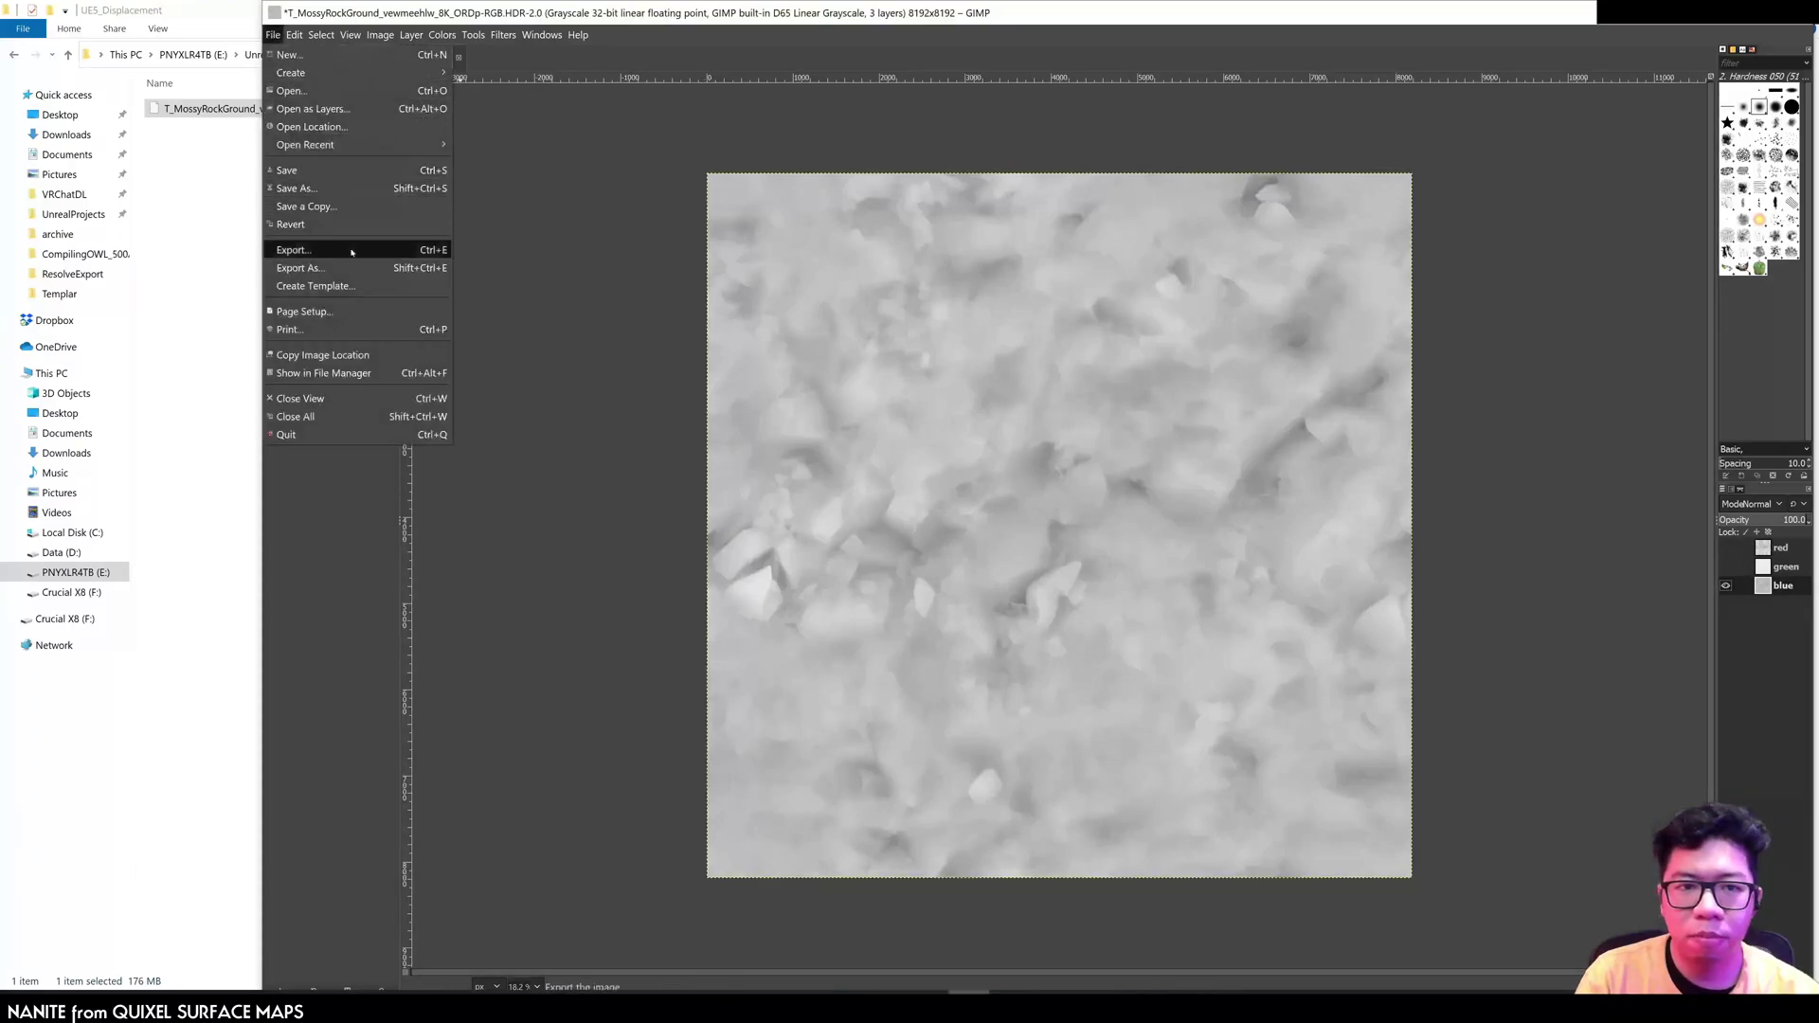
{"action": "left_click", "coordinate": [304, 249]}
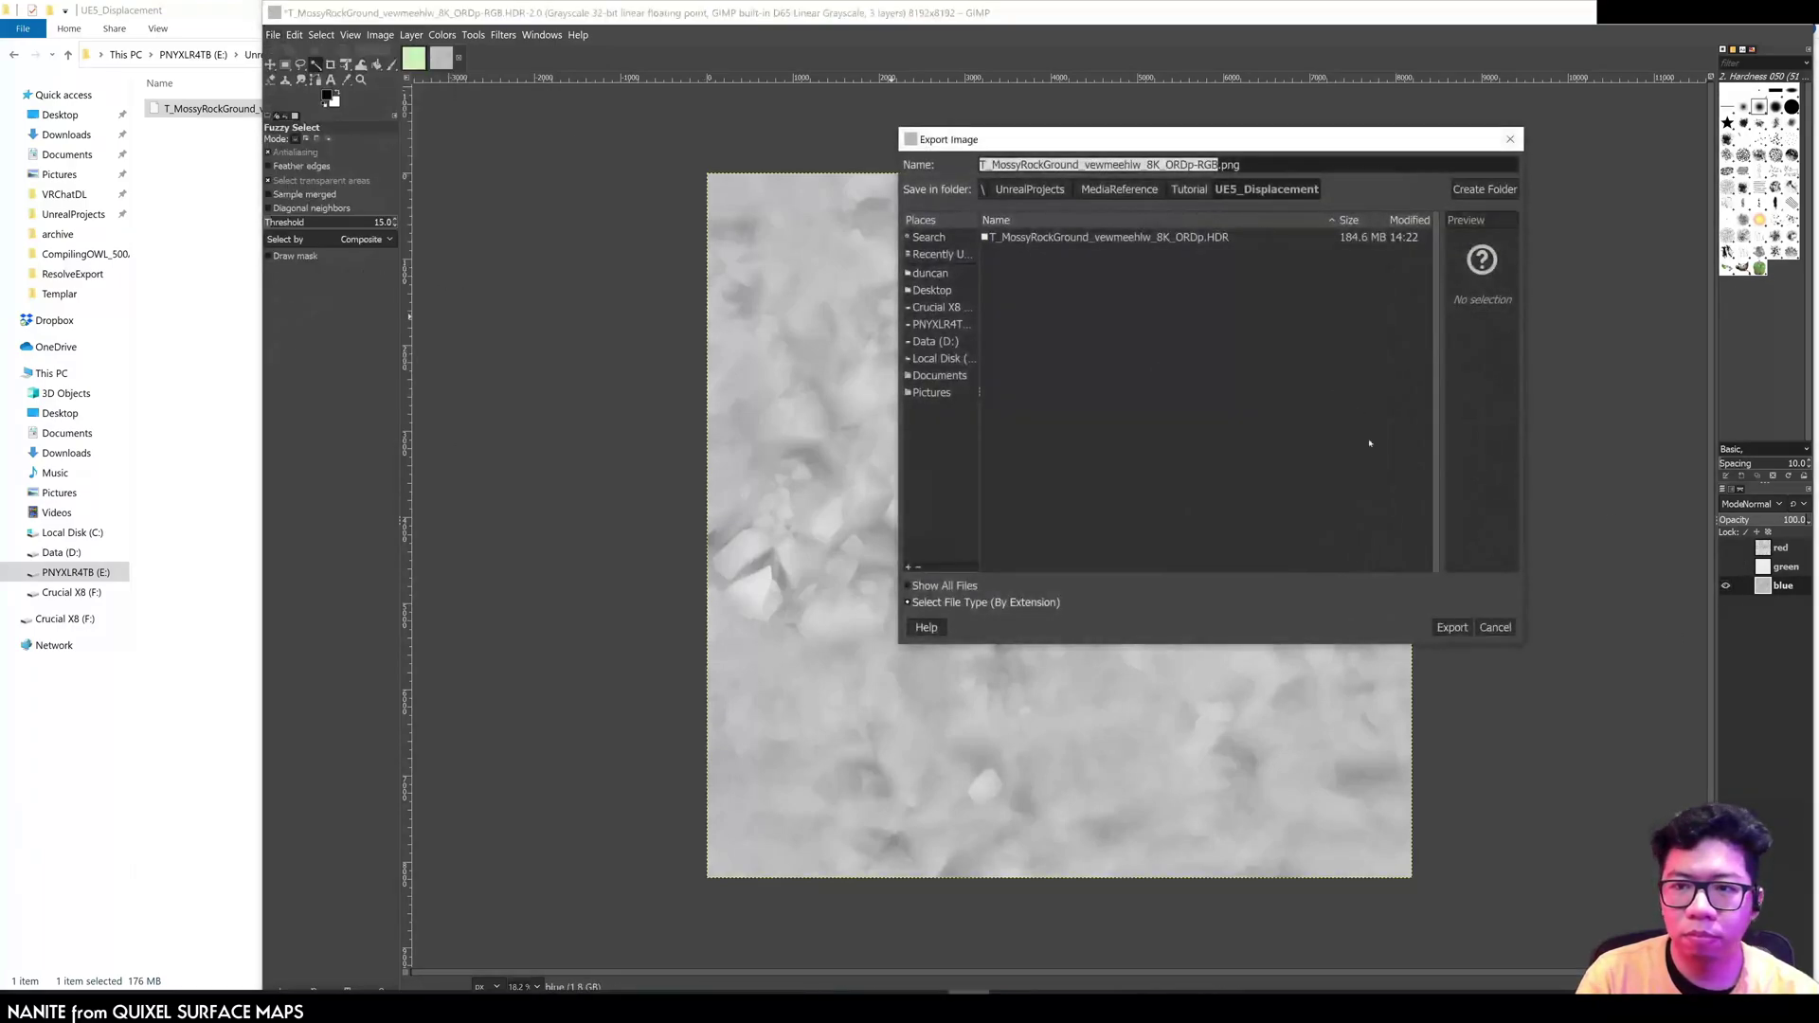
{"action": "left_click", "coordinate": [1241, 164]}
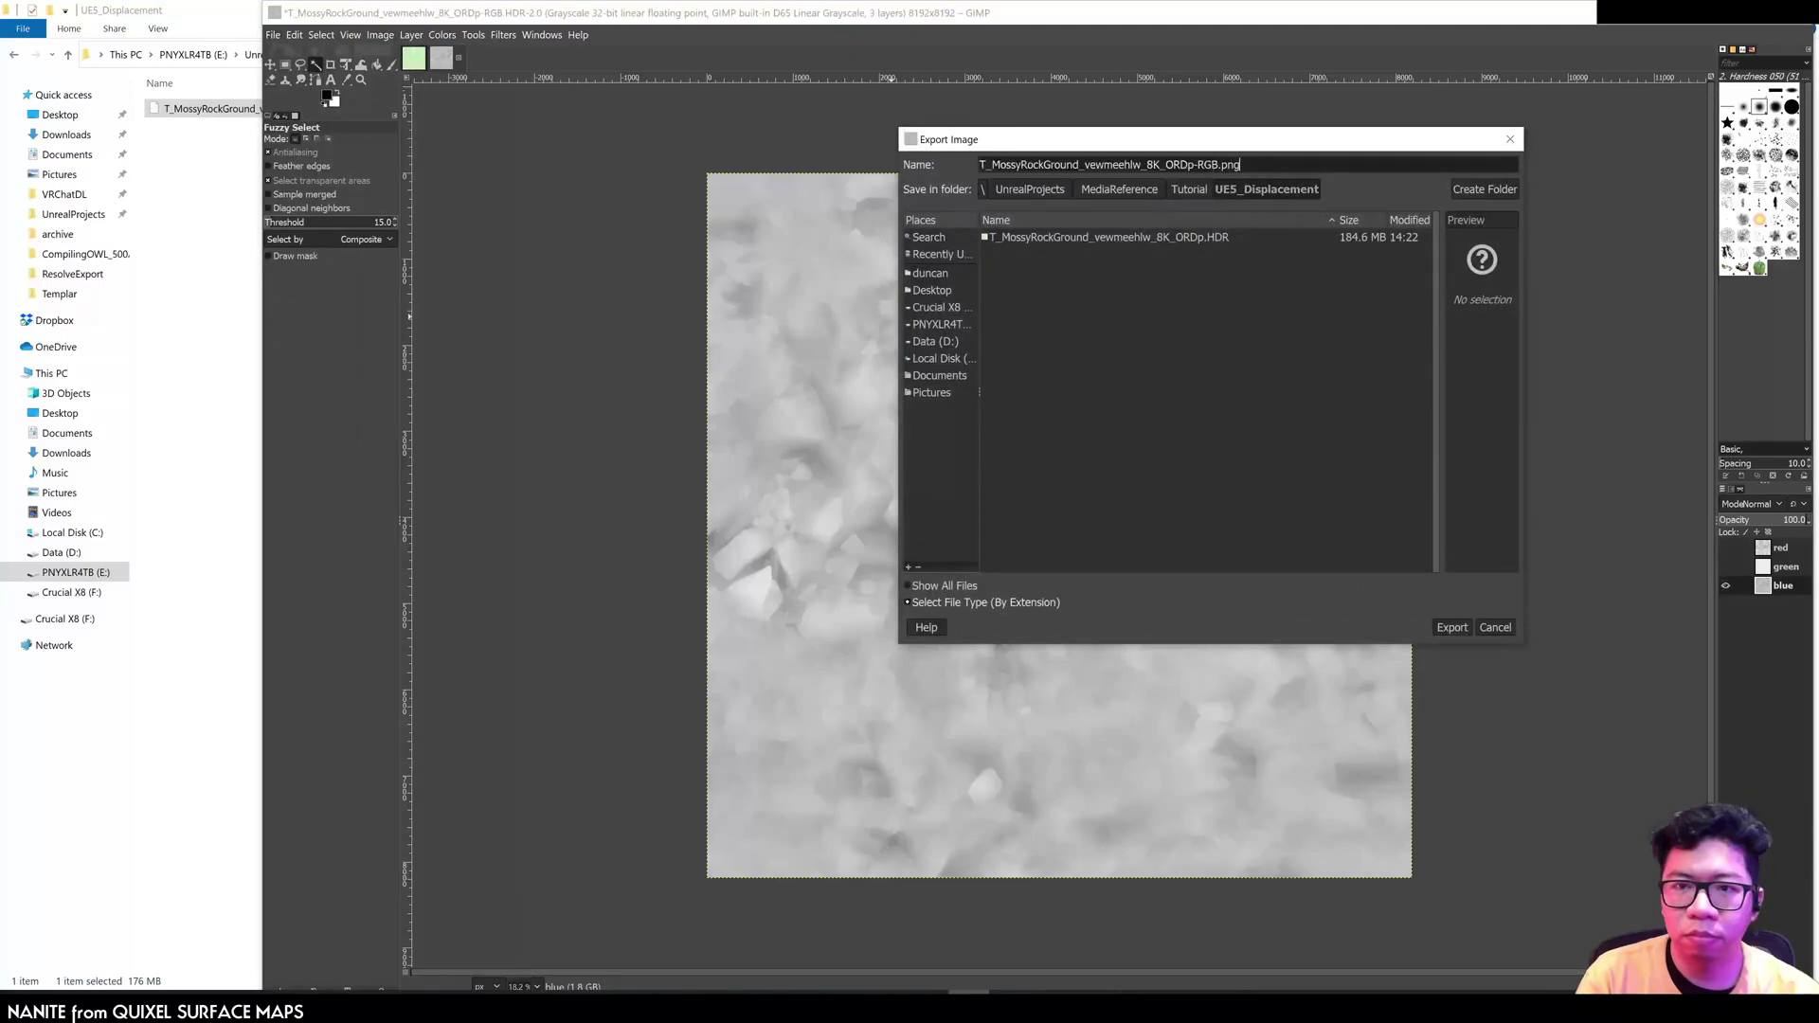
{"action": "left_click", "coordinate": [1464, 629]}
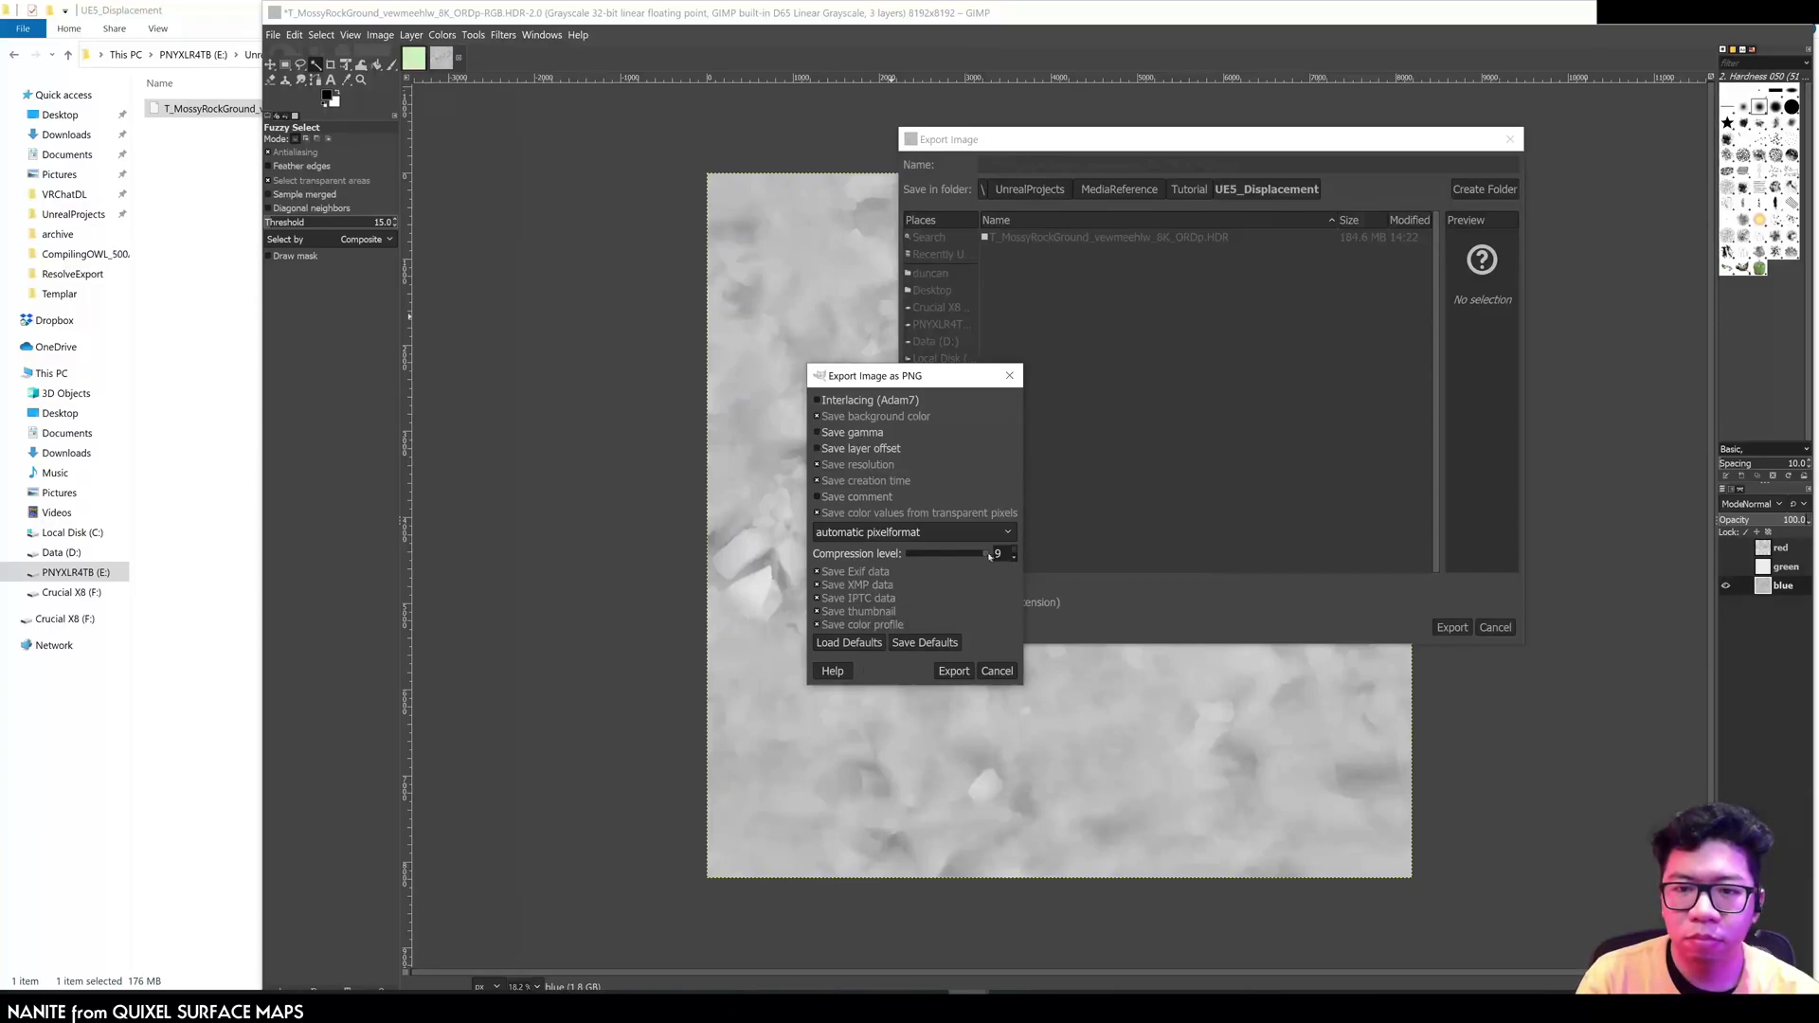
{"action": "left_click_drag", "start_coordinate": [989, 555], "coordinate": [904, 556]}
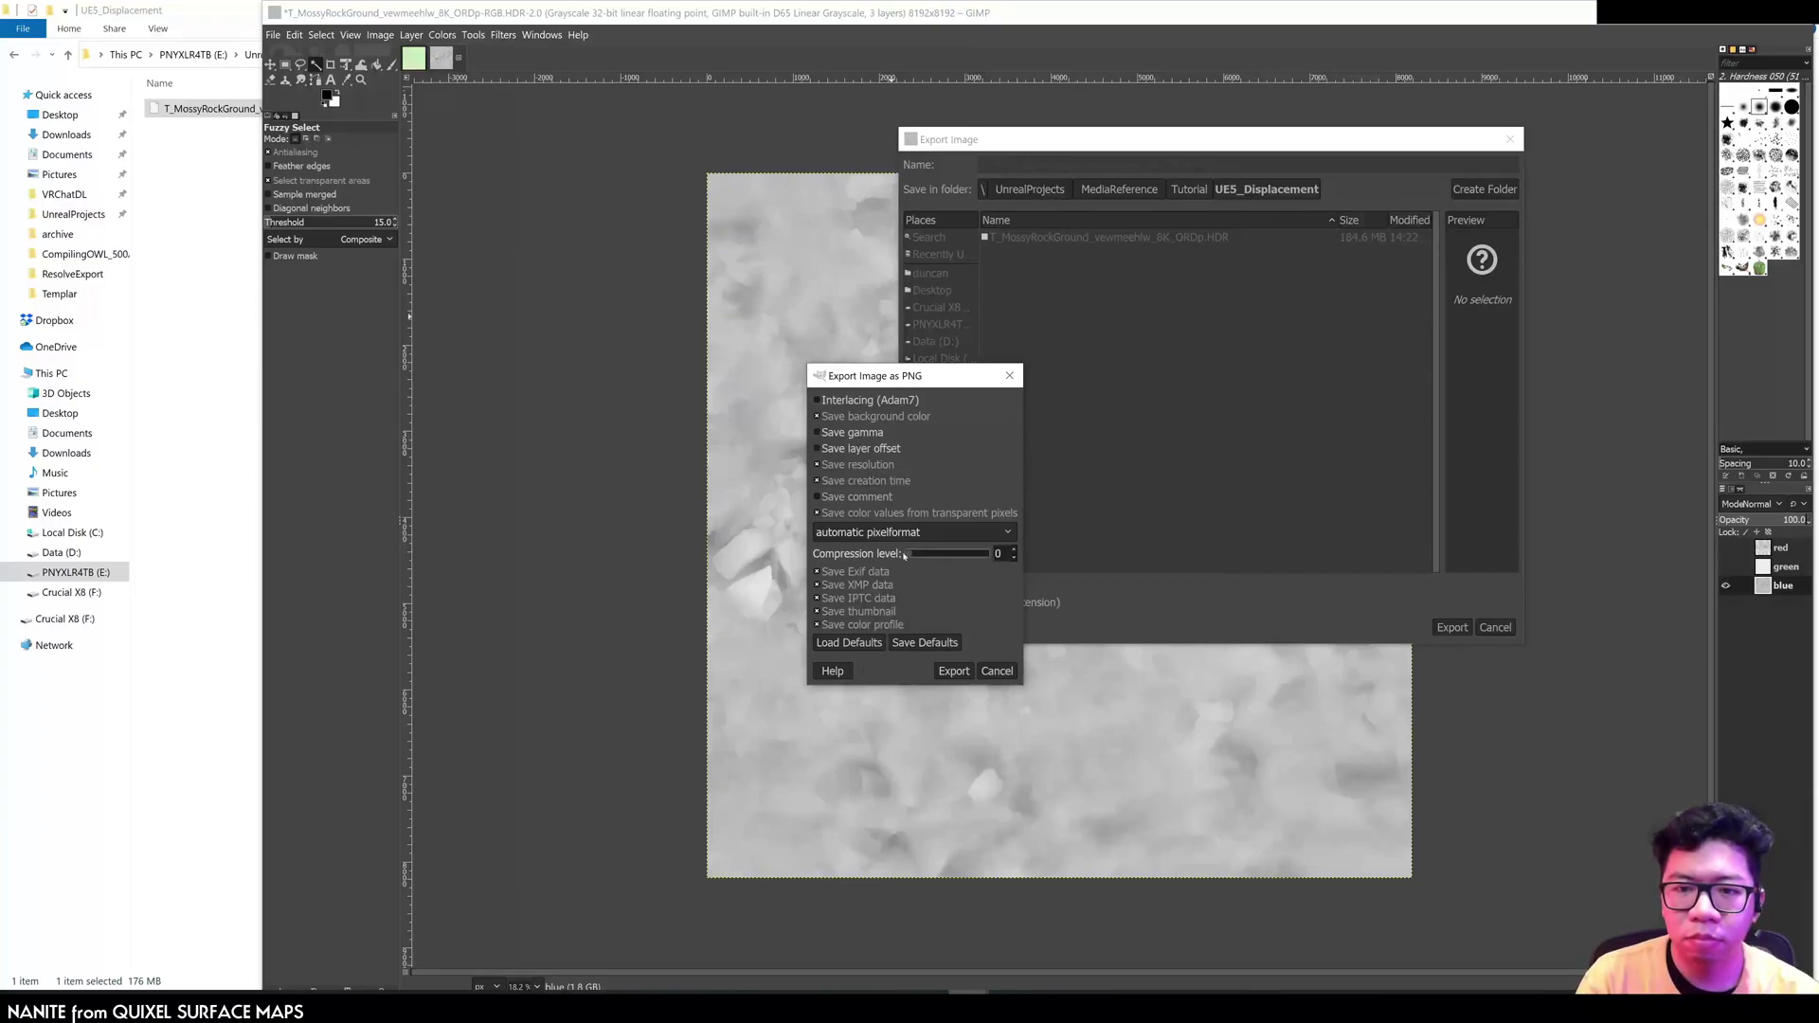
{"action": "left_click", "coordinate": [955, 670]}
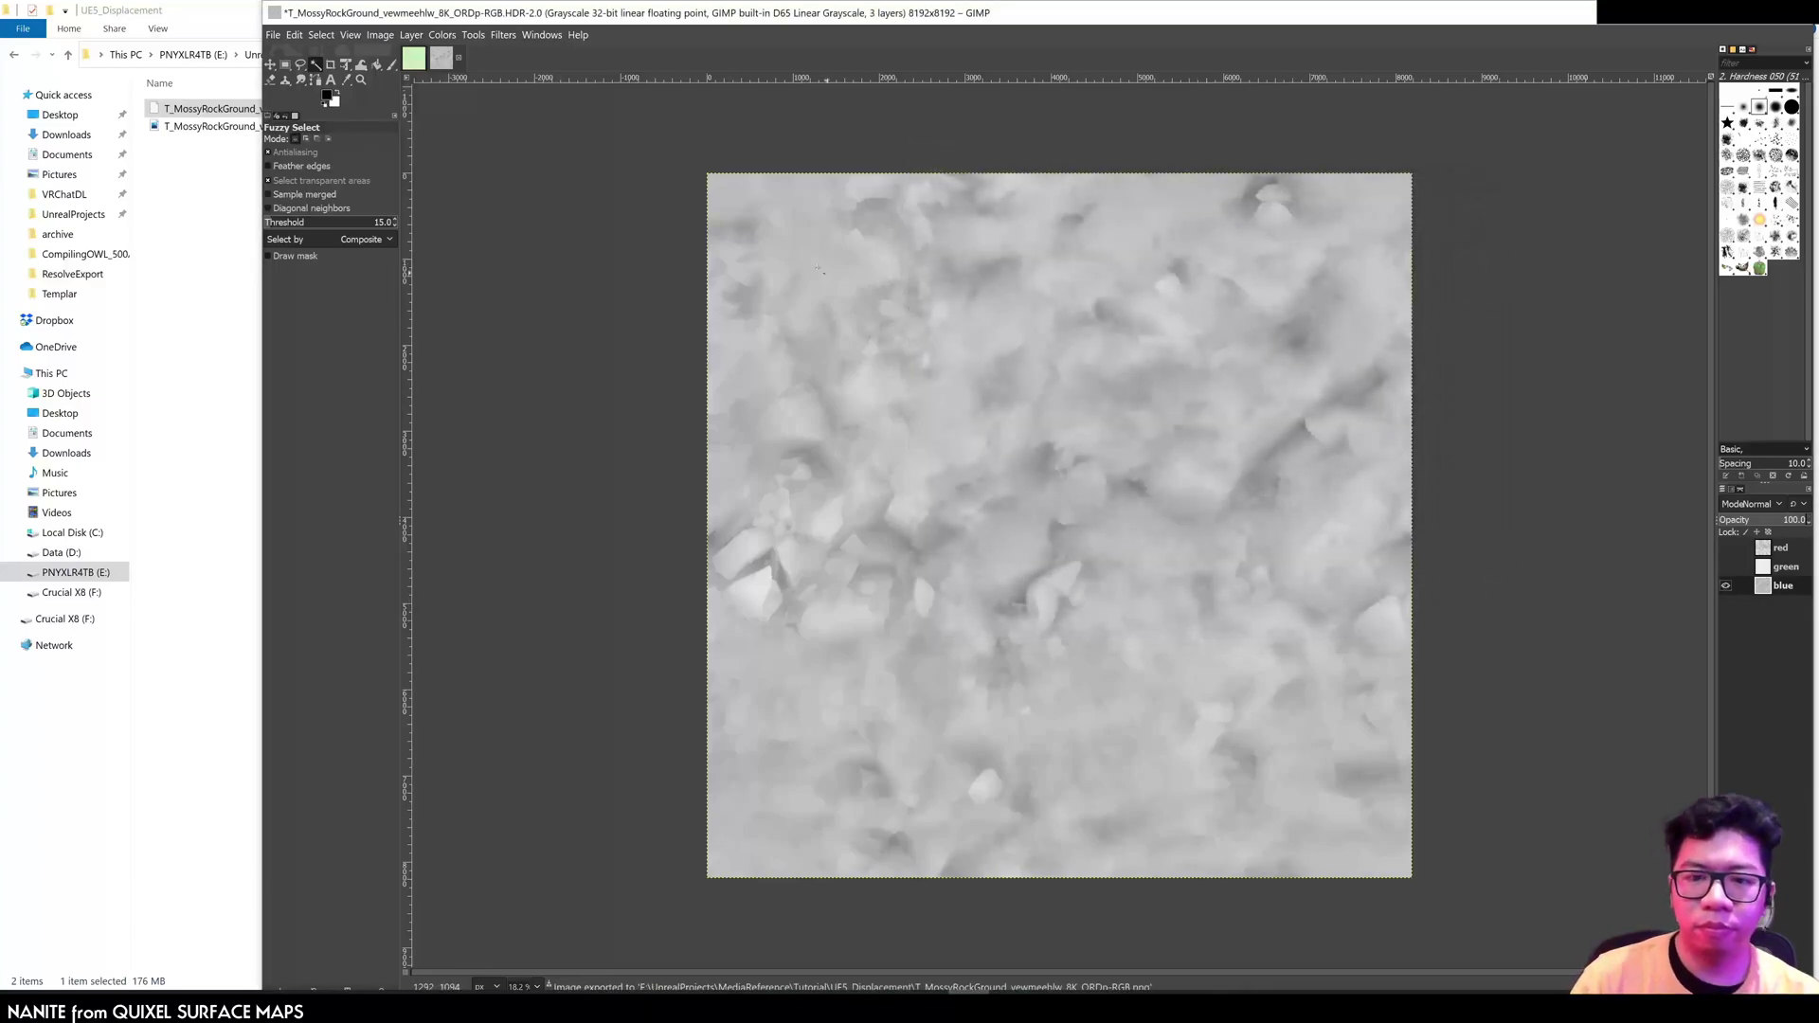
{"action": "key", "text": "ctrl+q"}
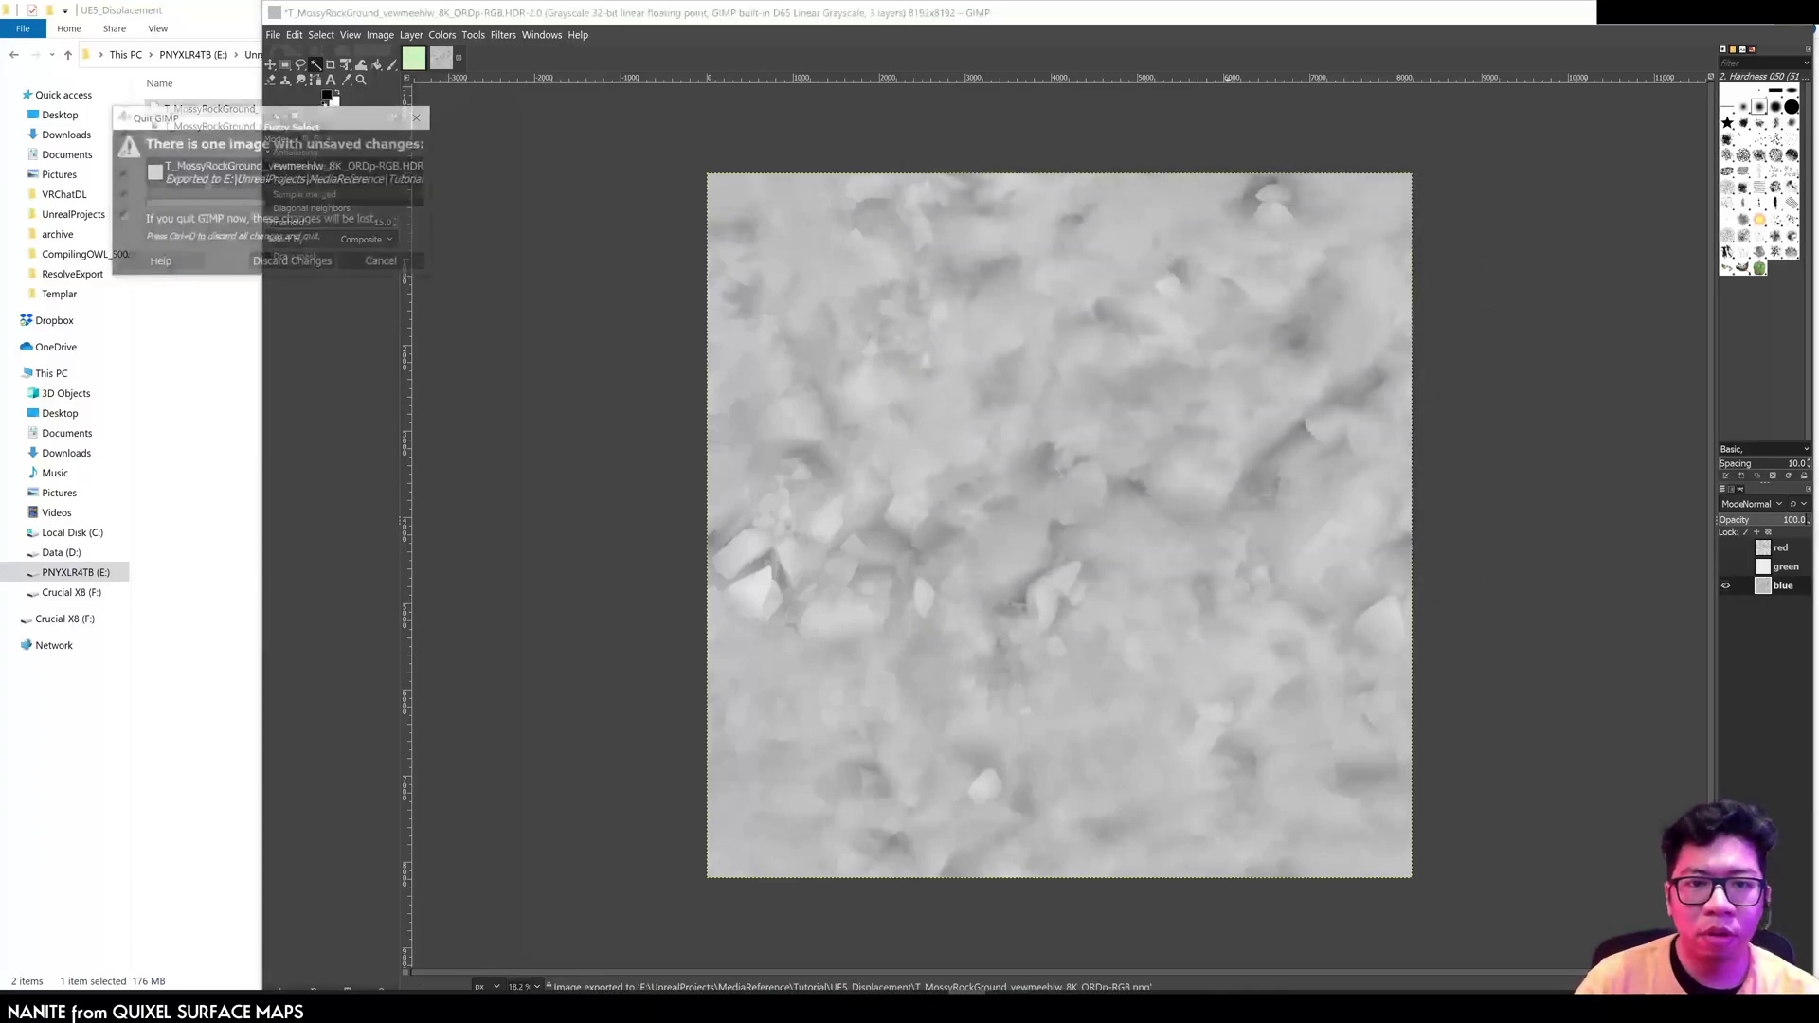
{"action": "left_click", "coordinate": [265, 269]}
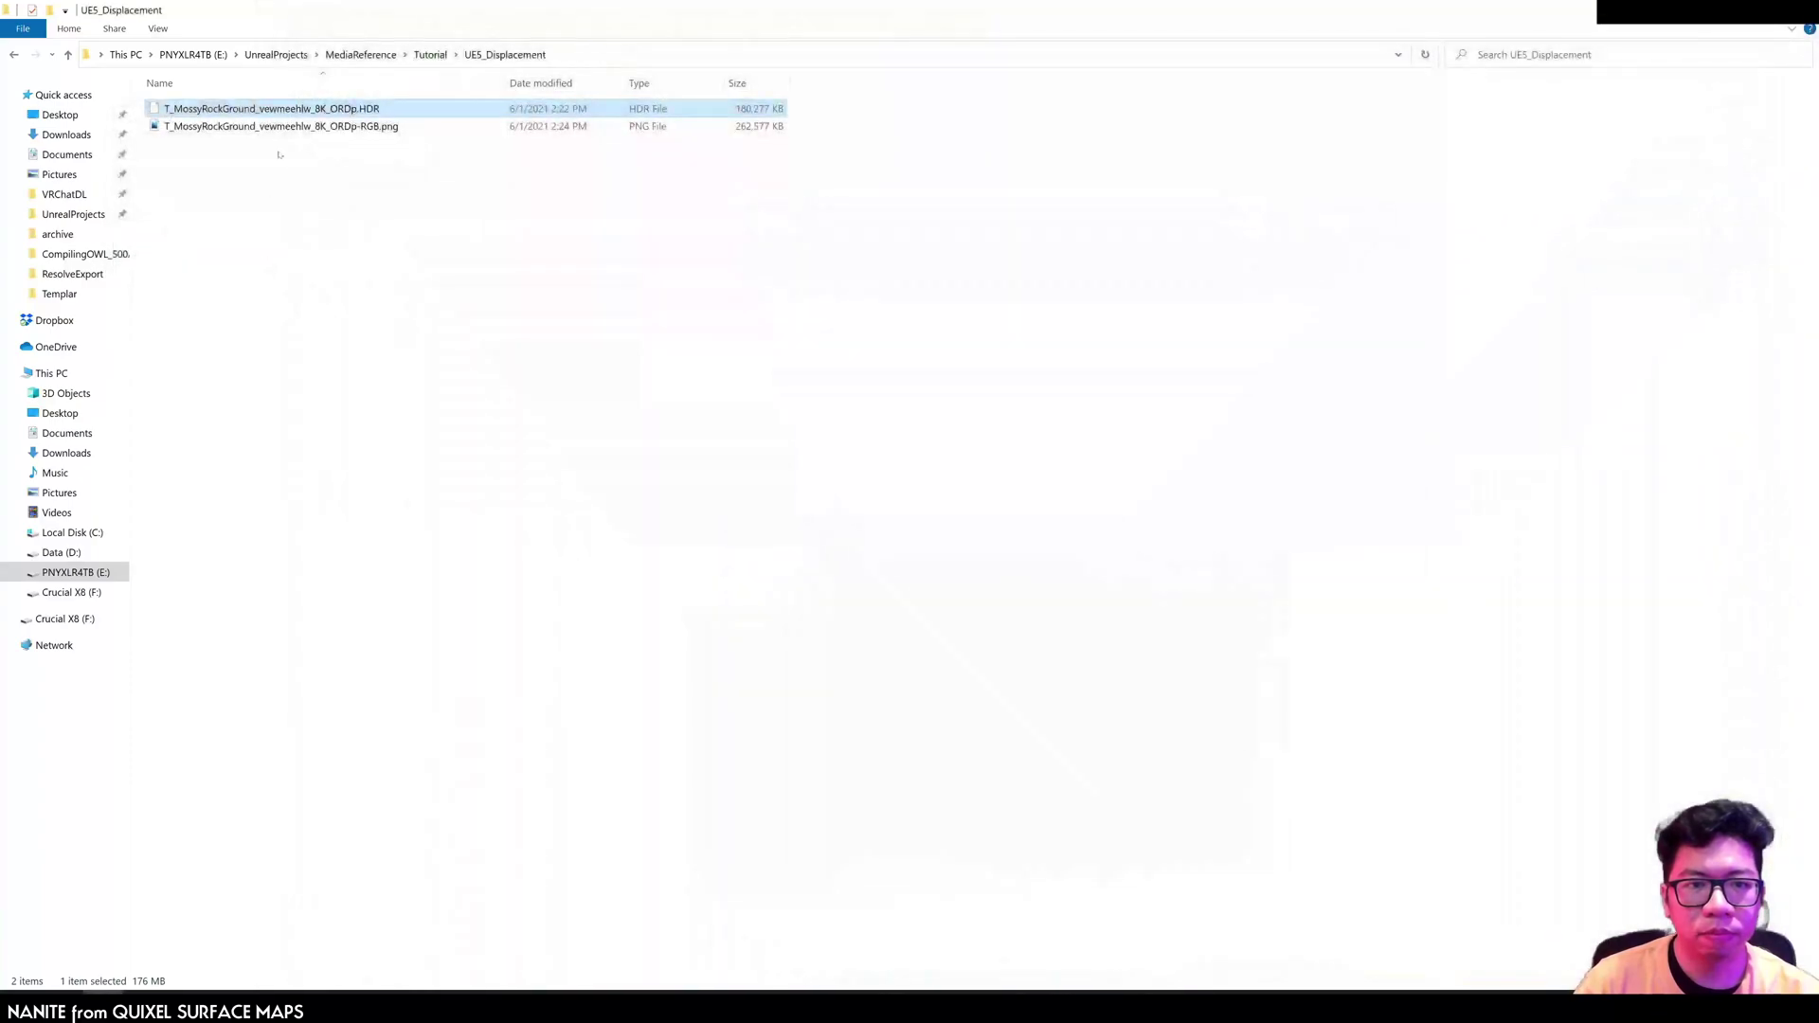
Step: Import the ORDp-RGB PNG into the Mossy_Rock_Ground_vewmeehlw folder of the Unreal project and save the new texture
{"action": "left_click", "coordinate": [360, 127]}
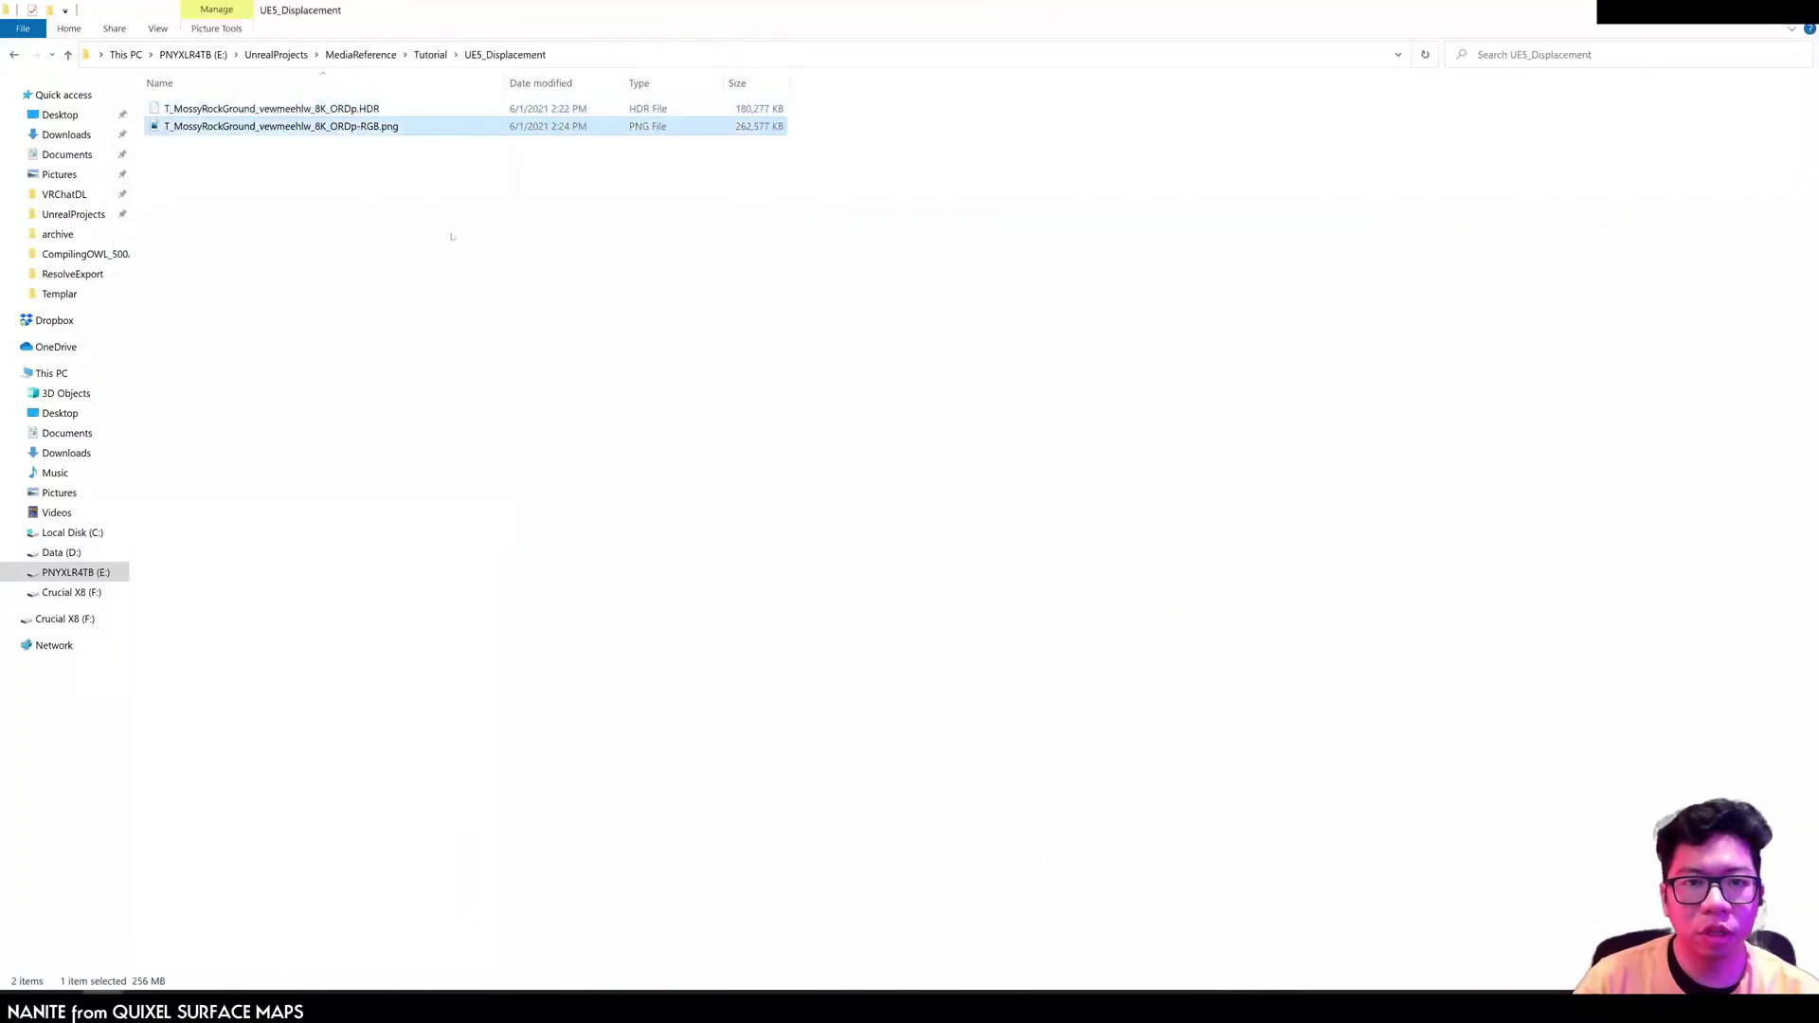
{"action": "double_click", "coordinate": [731, 11]}
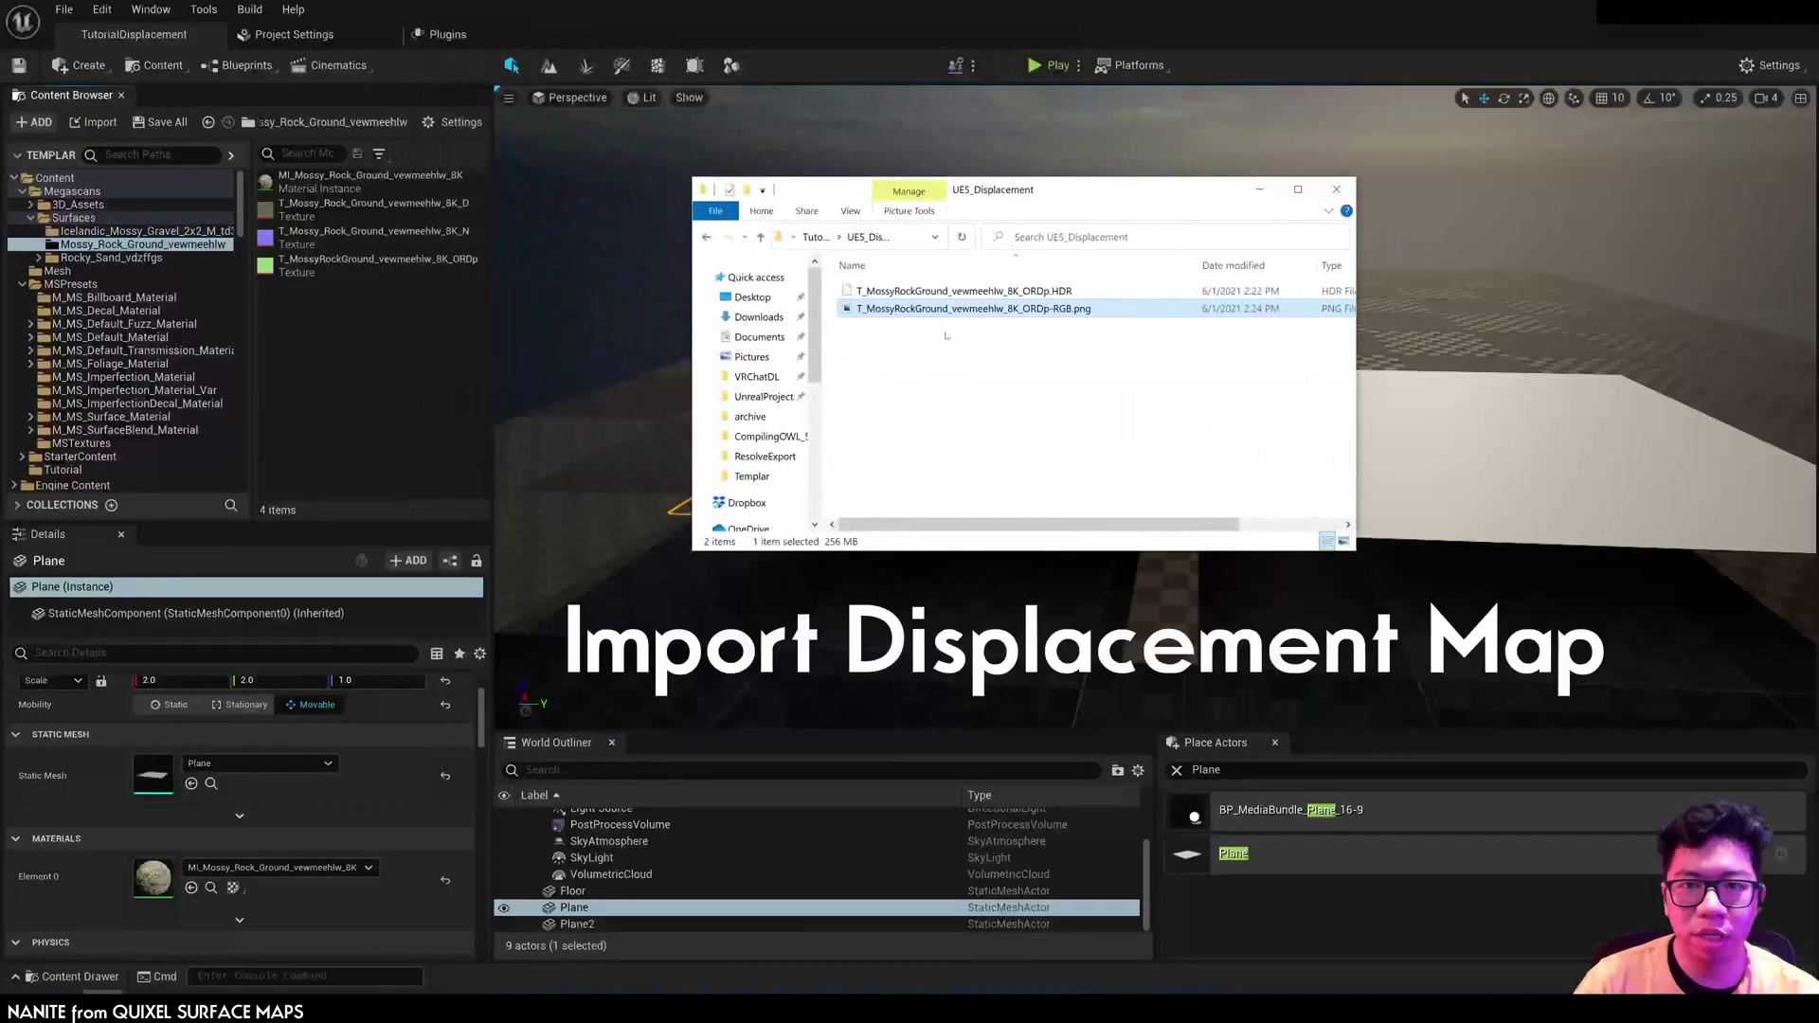
{"action": "left_click_drag", "start_coordinate": [577, 353], "coordinate": [318, 387]}
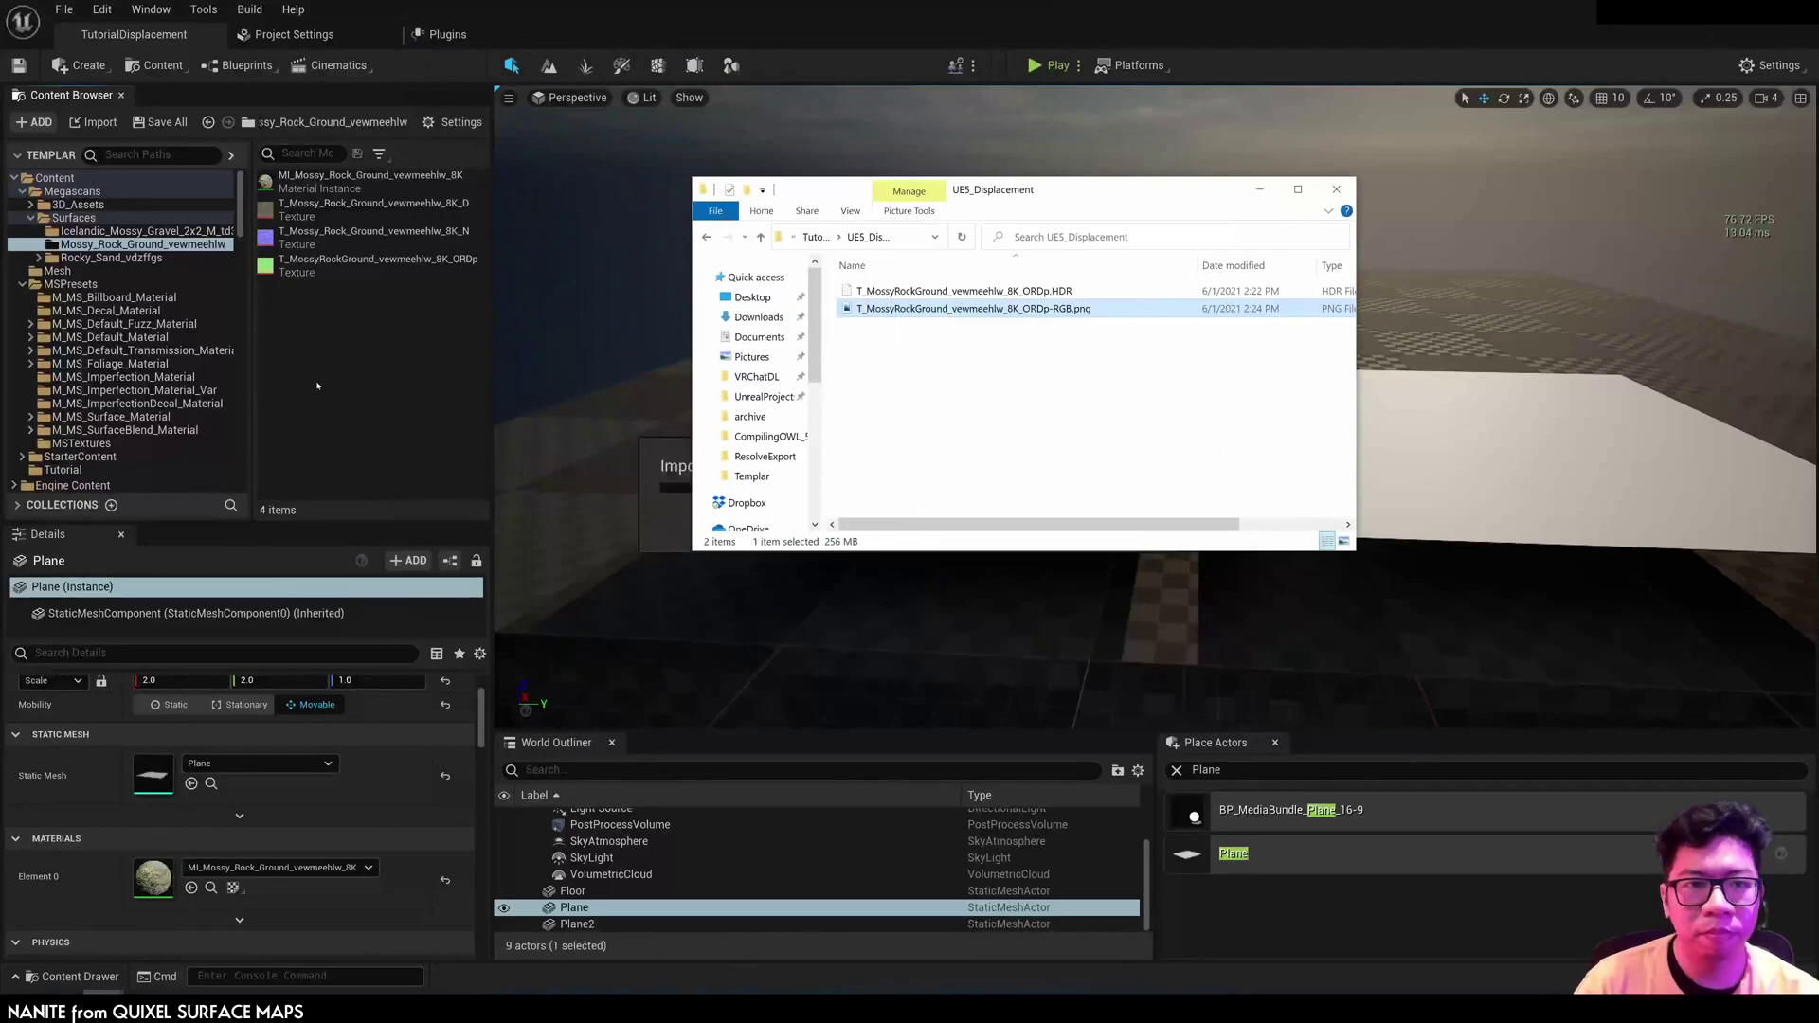
{"action": "left_click", "coordinate": [327, 374]}
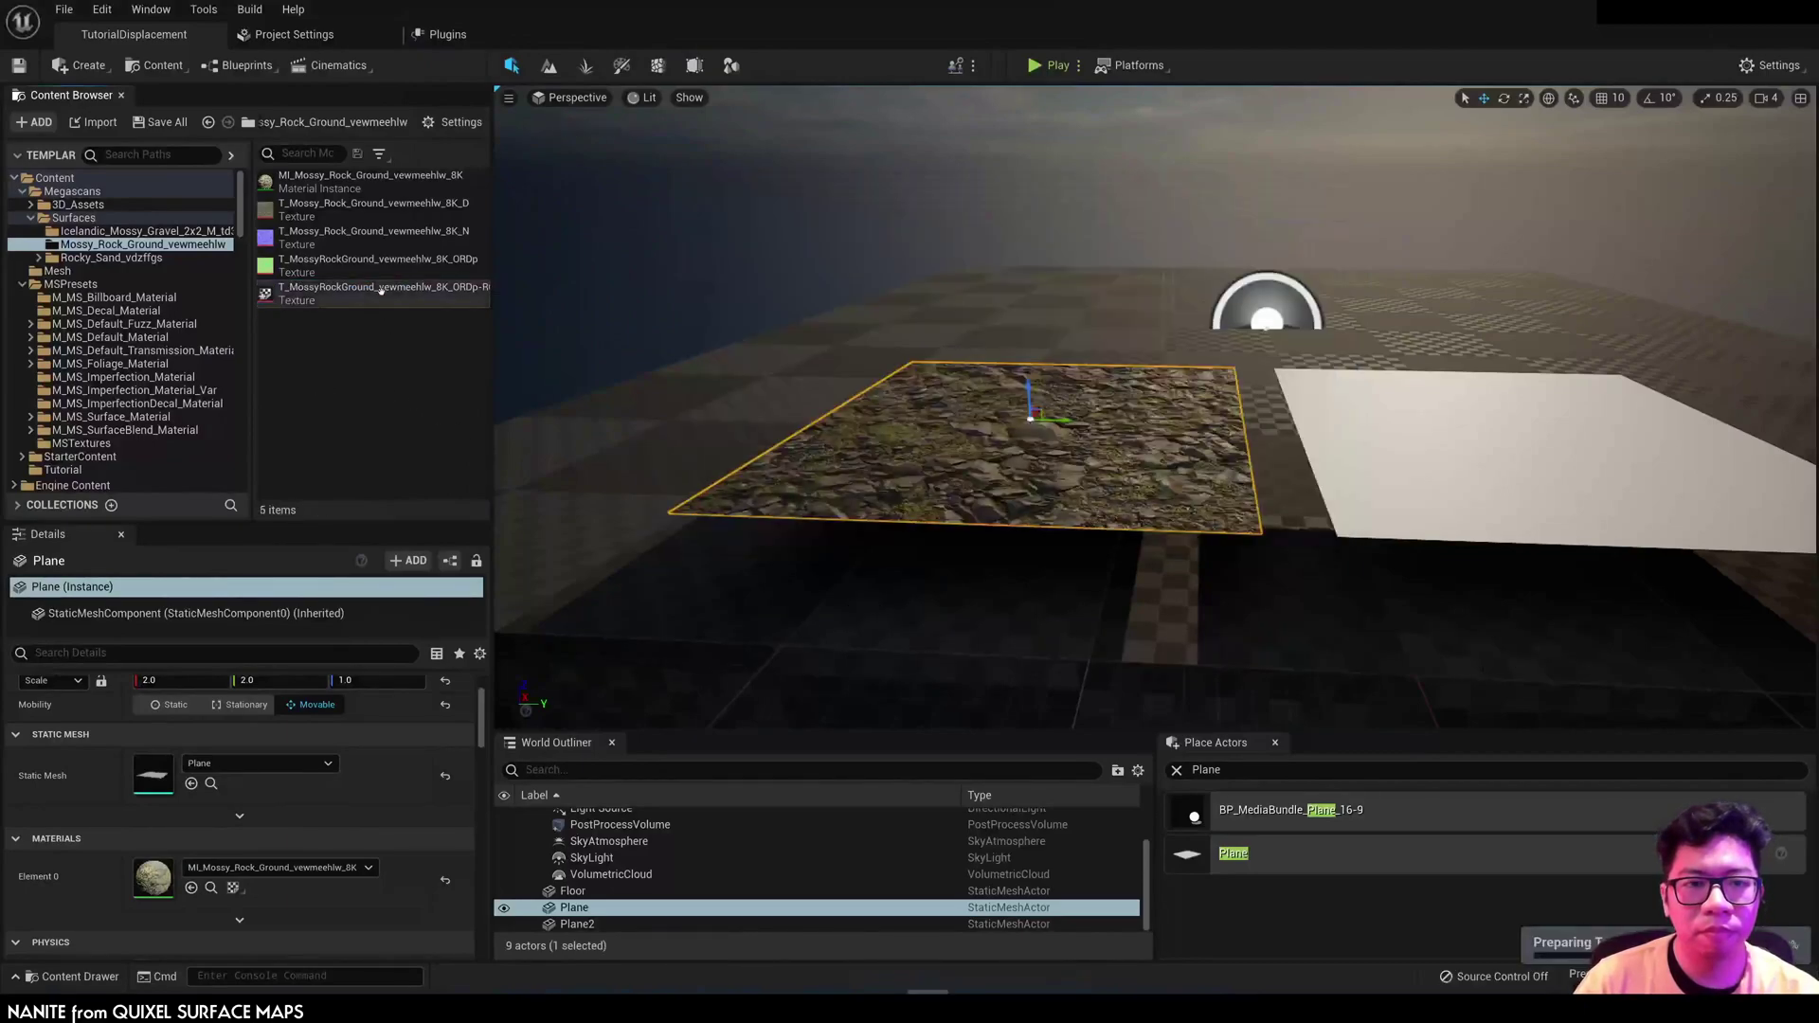
{"action": "left_click", "coordinate": [381, 290]}
{"action": "key", "text": "ctrl+s"}
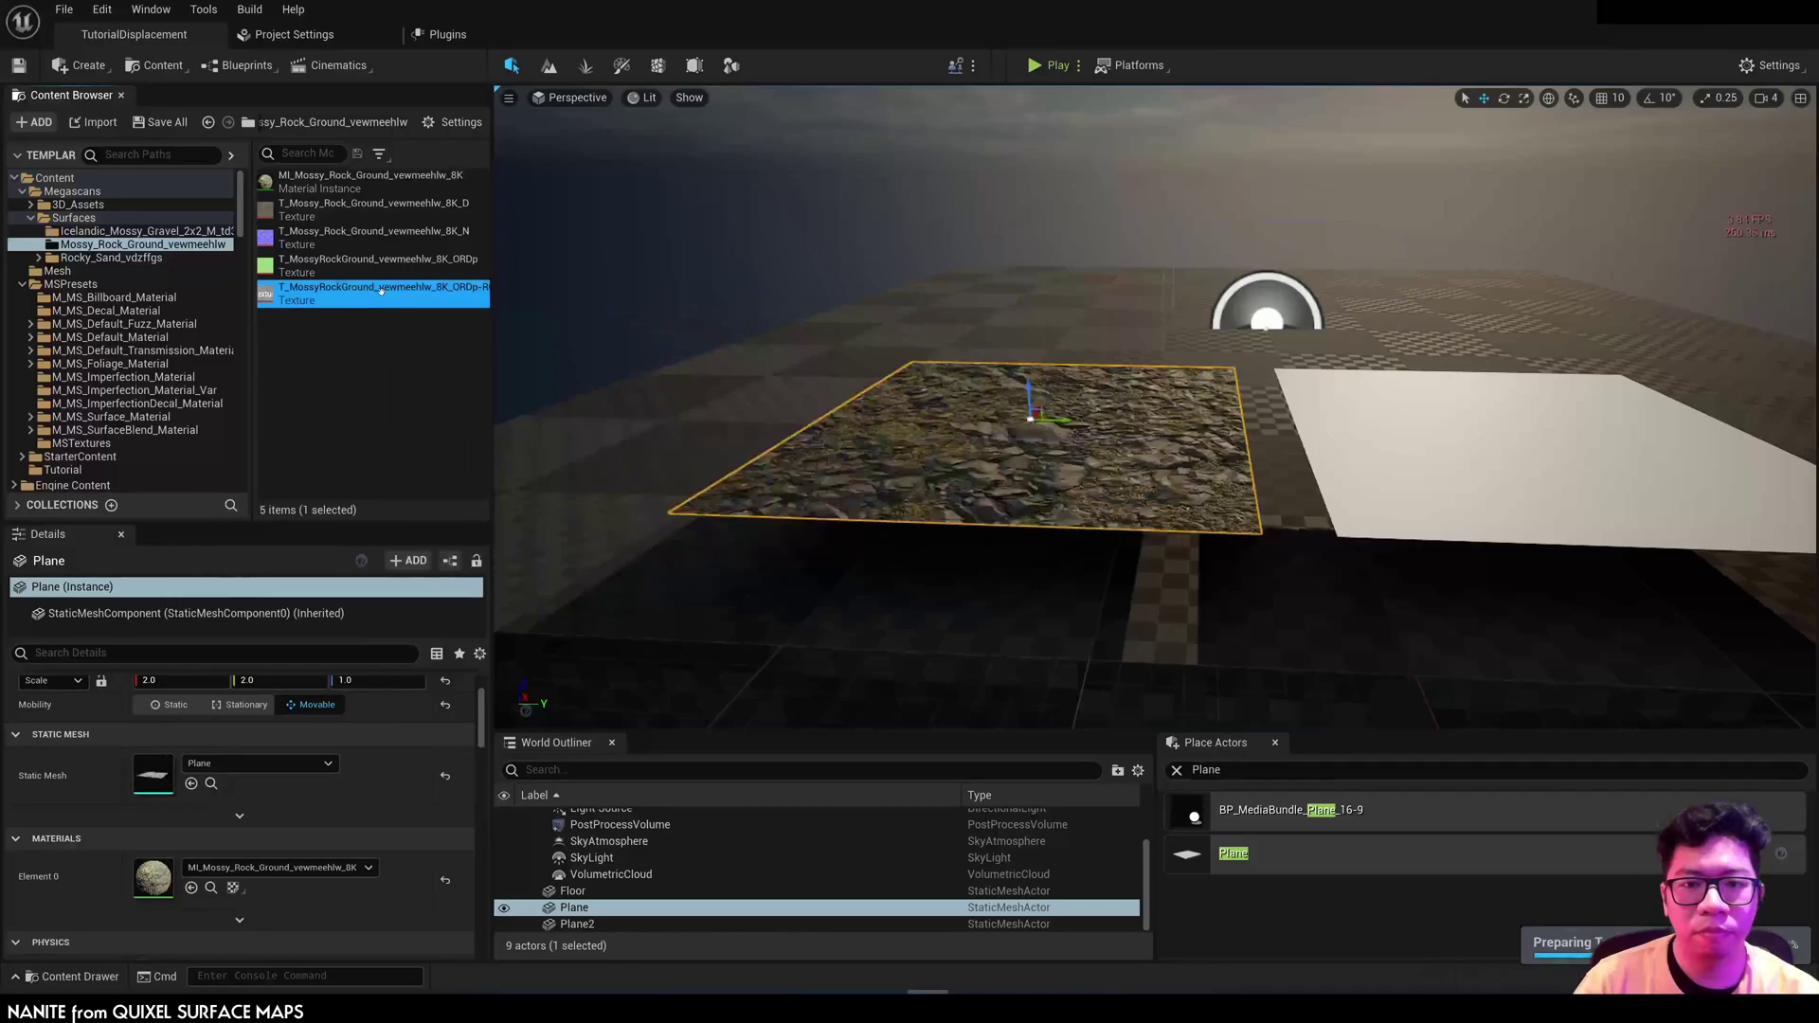
Step: View the imported ORDp-RGB texture and the original packed ORDp texture in the texture editor, closing each one
{"action": "double_click", "coordinate": [383, 296]}
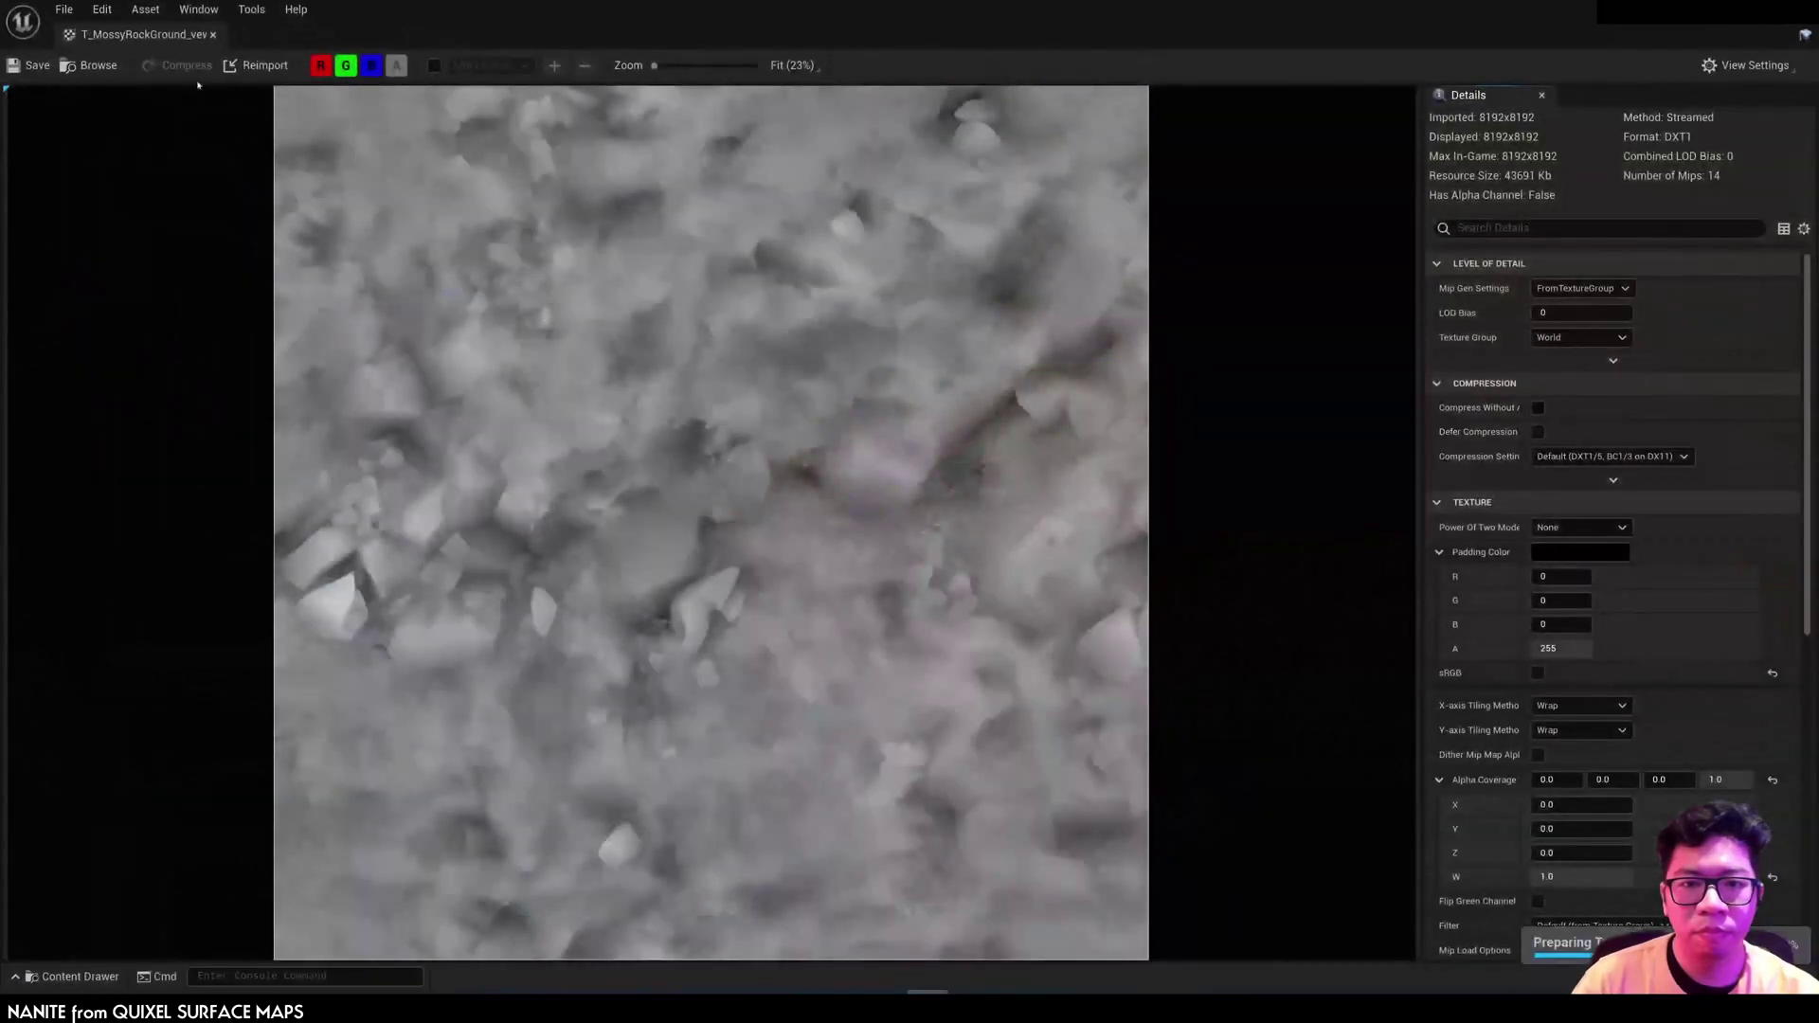
{"action": "middle_click", "coordinate": [159, 35]}
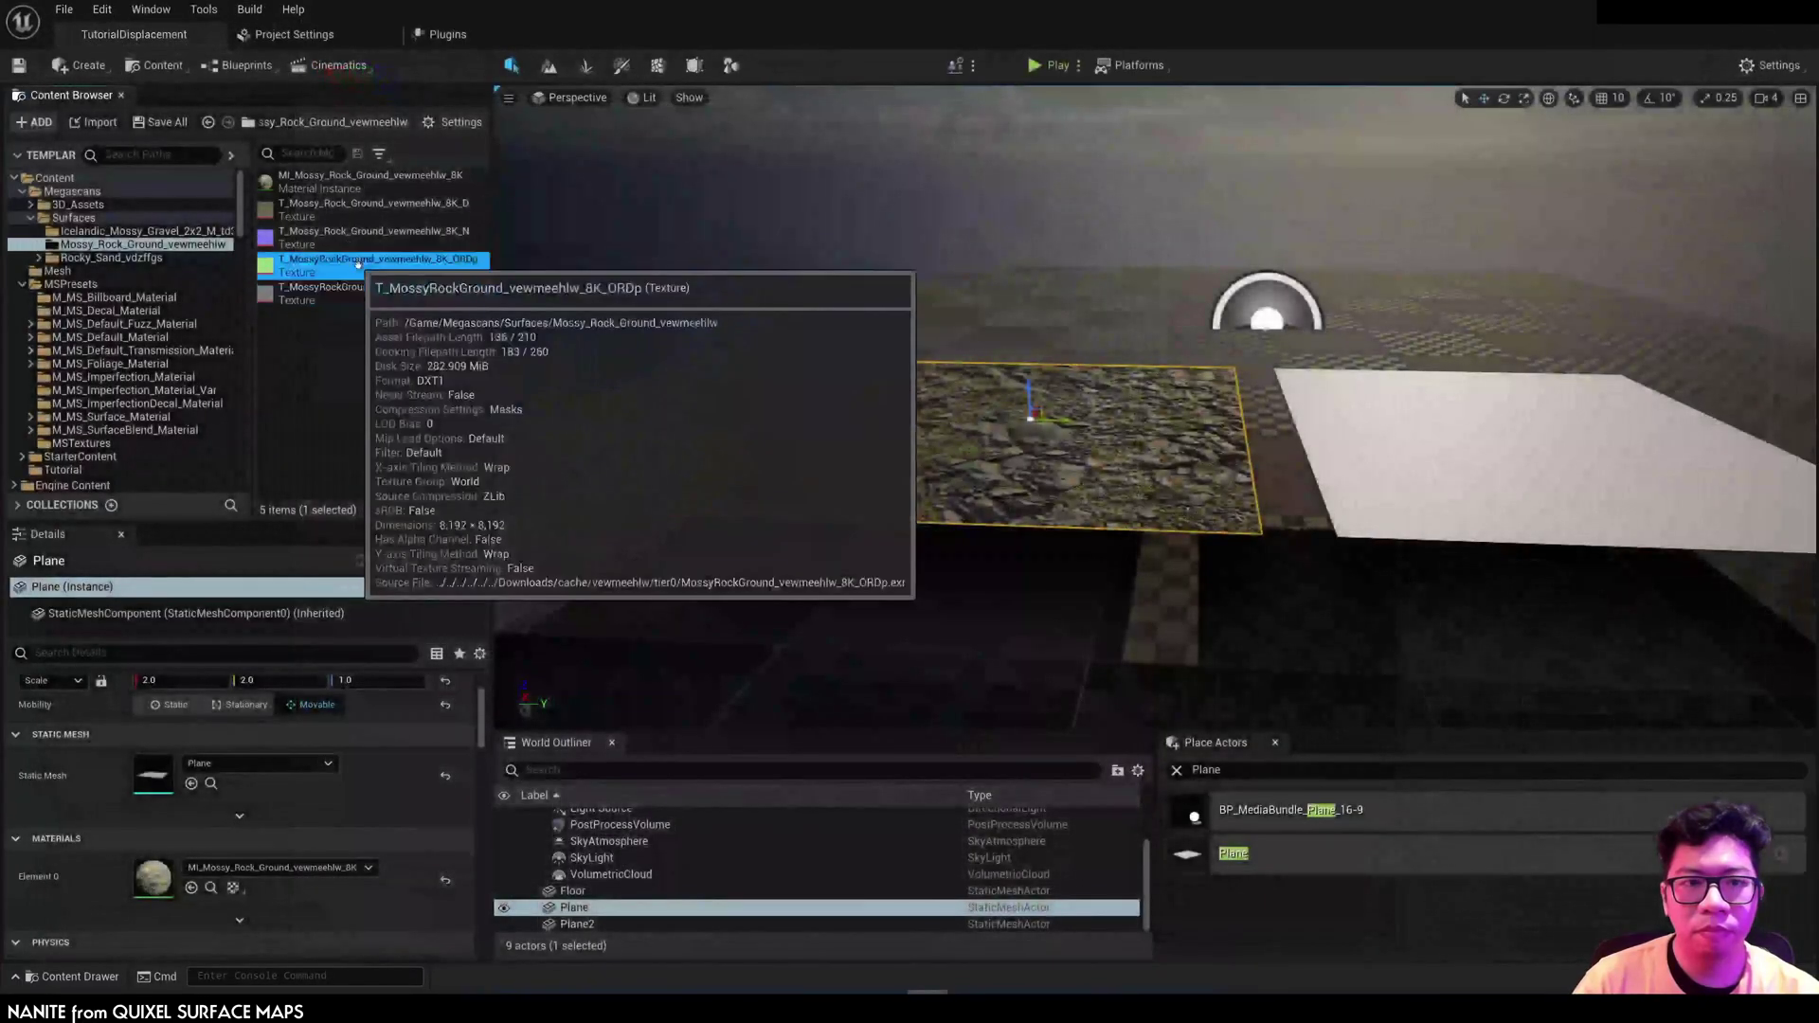
{"action": "double_click", "coordinate": [374, 294]}
{"action": "left_click", "coordinate": [214, 34]}
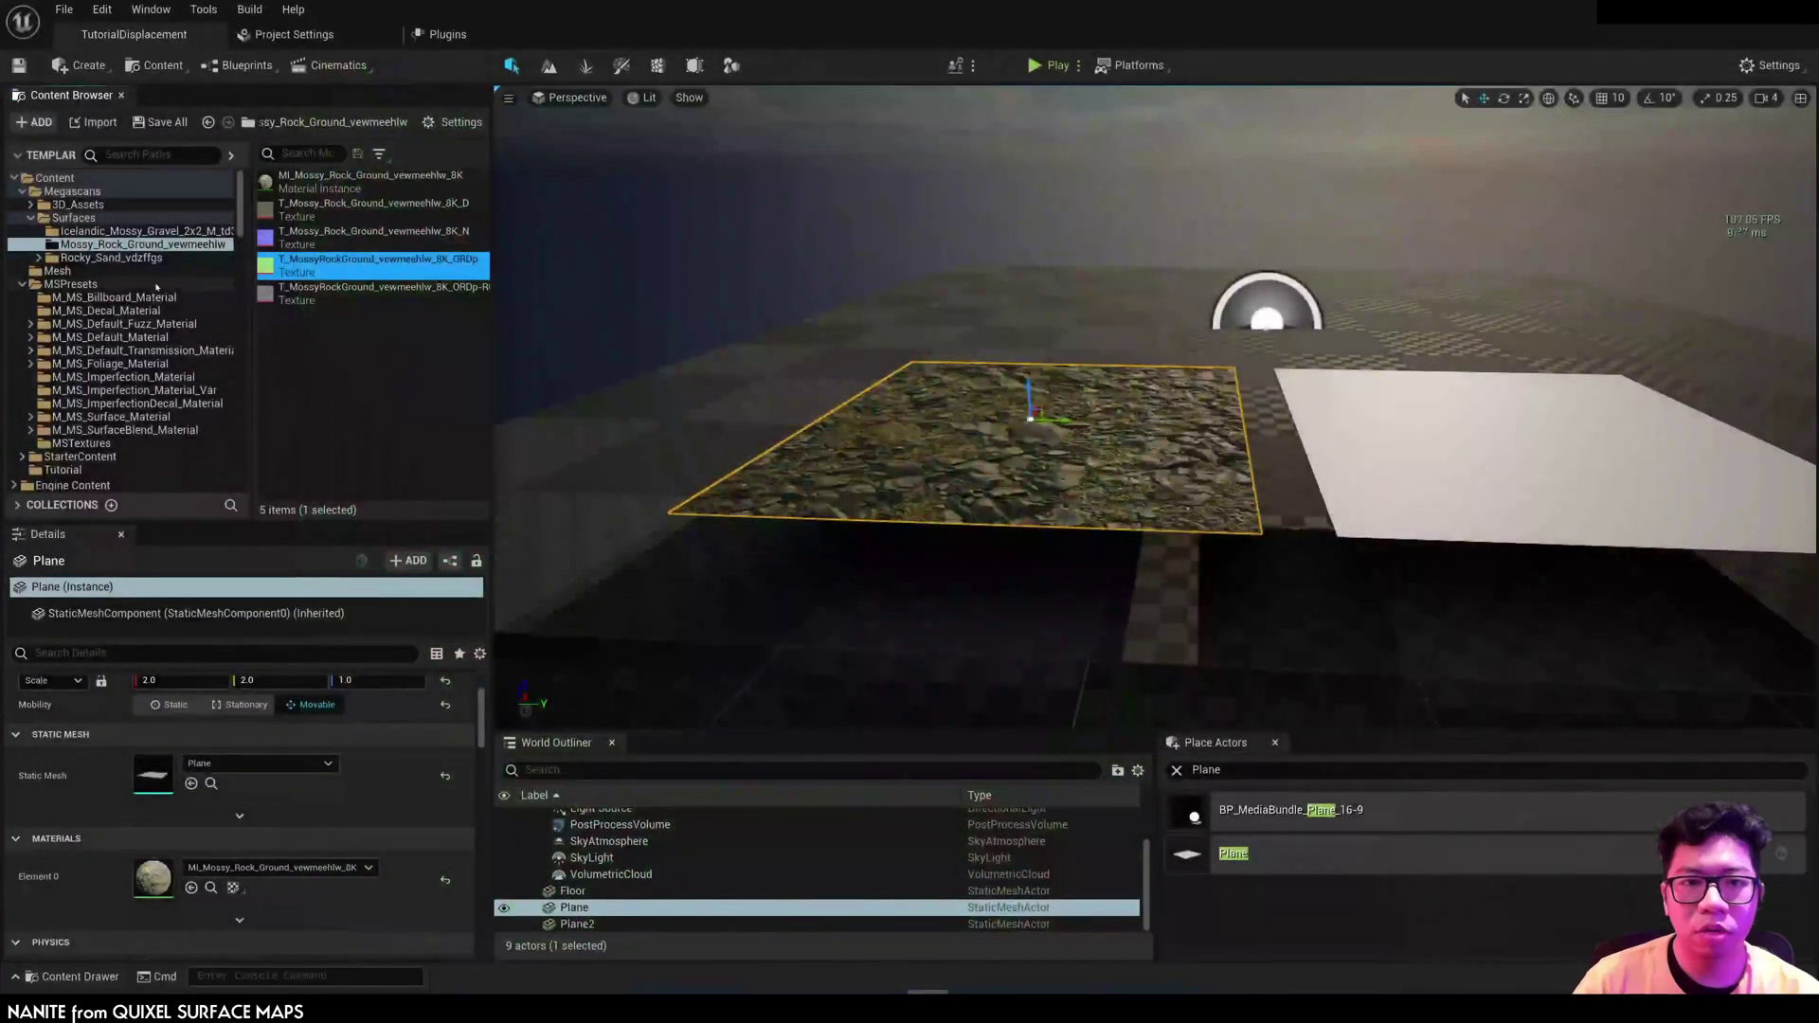
Step: Merge the blank white plane, Plane2, into a new static mesh named PlaneRockGround in the Tutorial folder
{"action": "left_click", "coordinate": [1516, 476]}
{"action": "right_click", "coordinate": [1516, 477]}
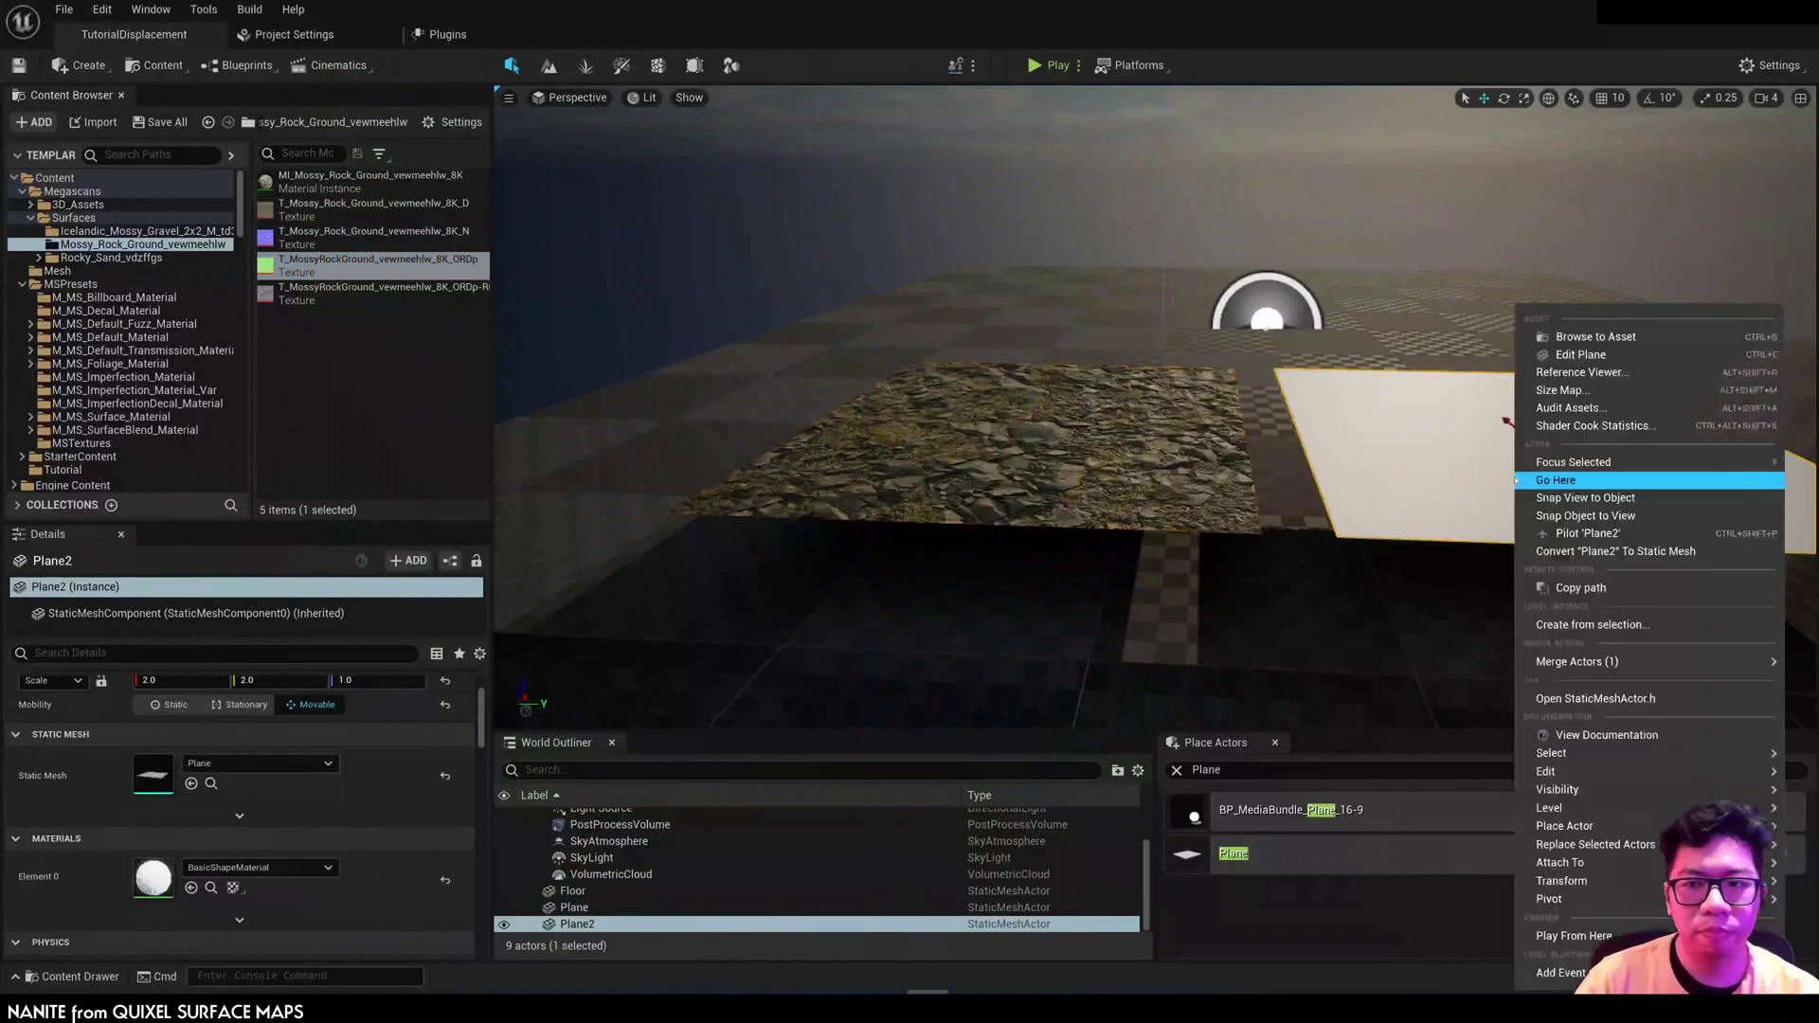
{"action": "mouse_move", "coordinate": [1592, 662]}
{"action": "left_click", "coordinate": [1484, 669]}
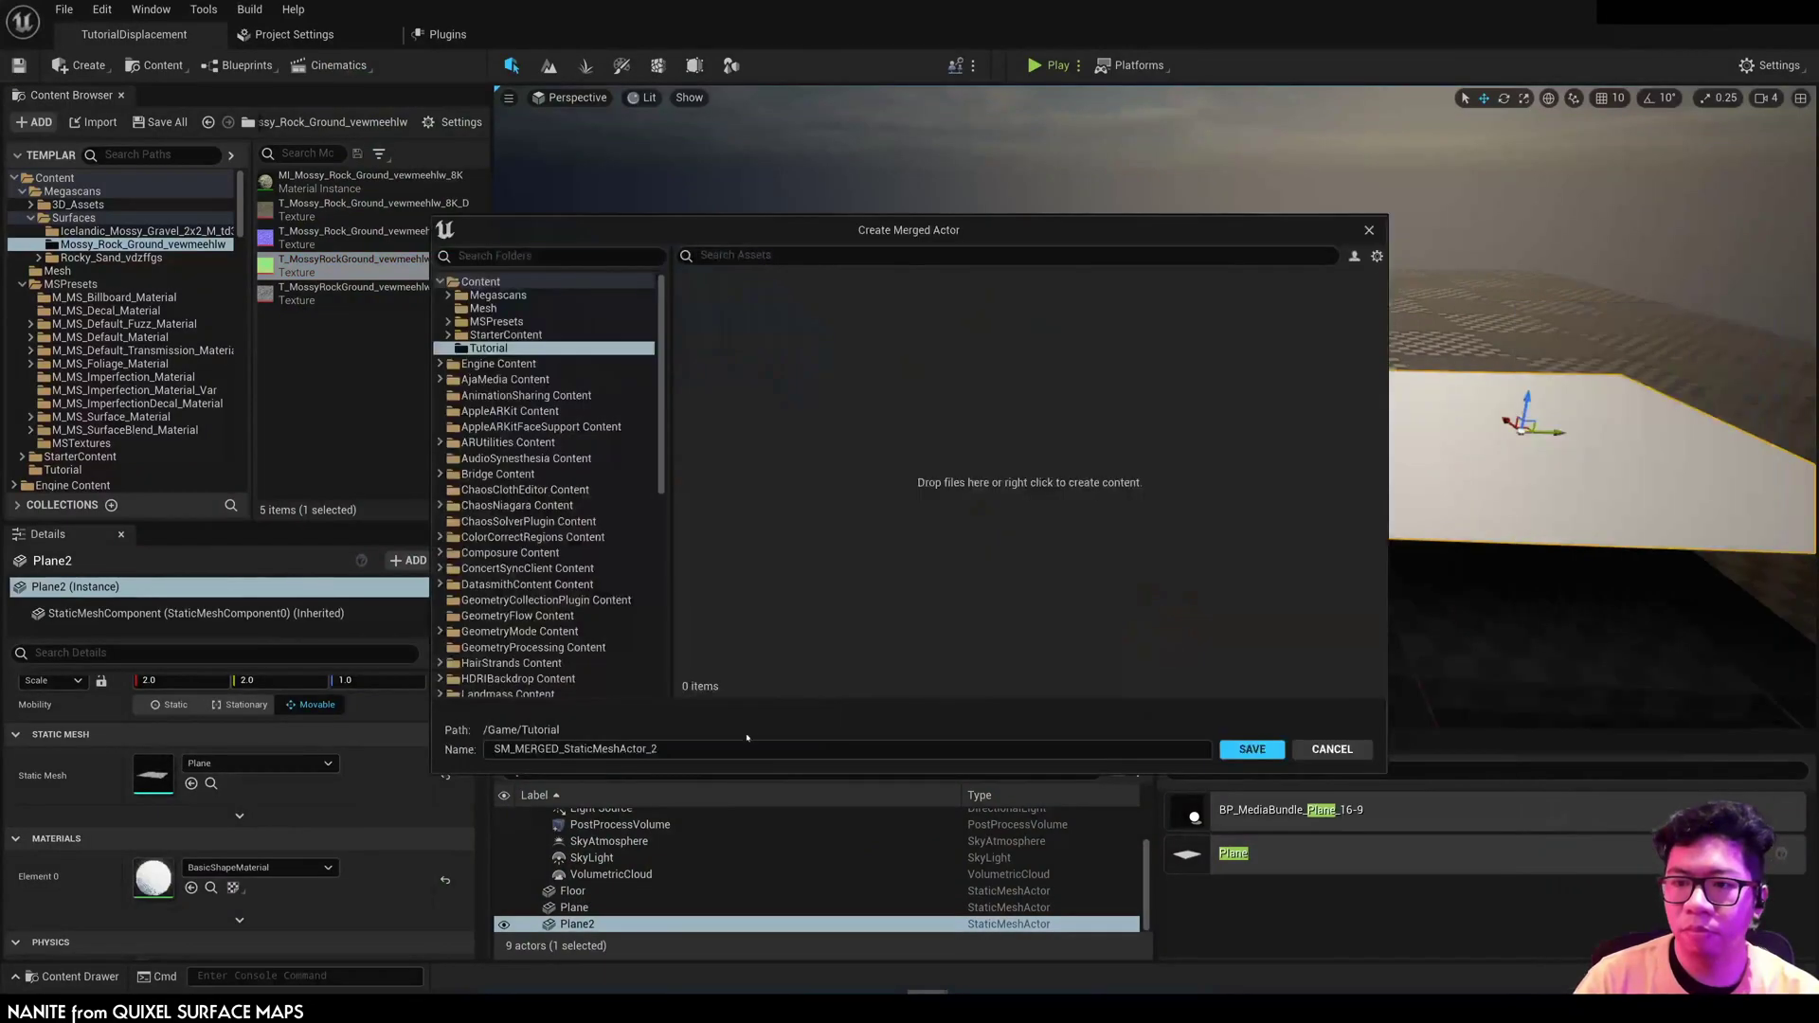
{"action": "type", "text": "Pla"}
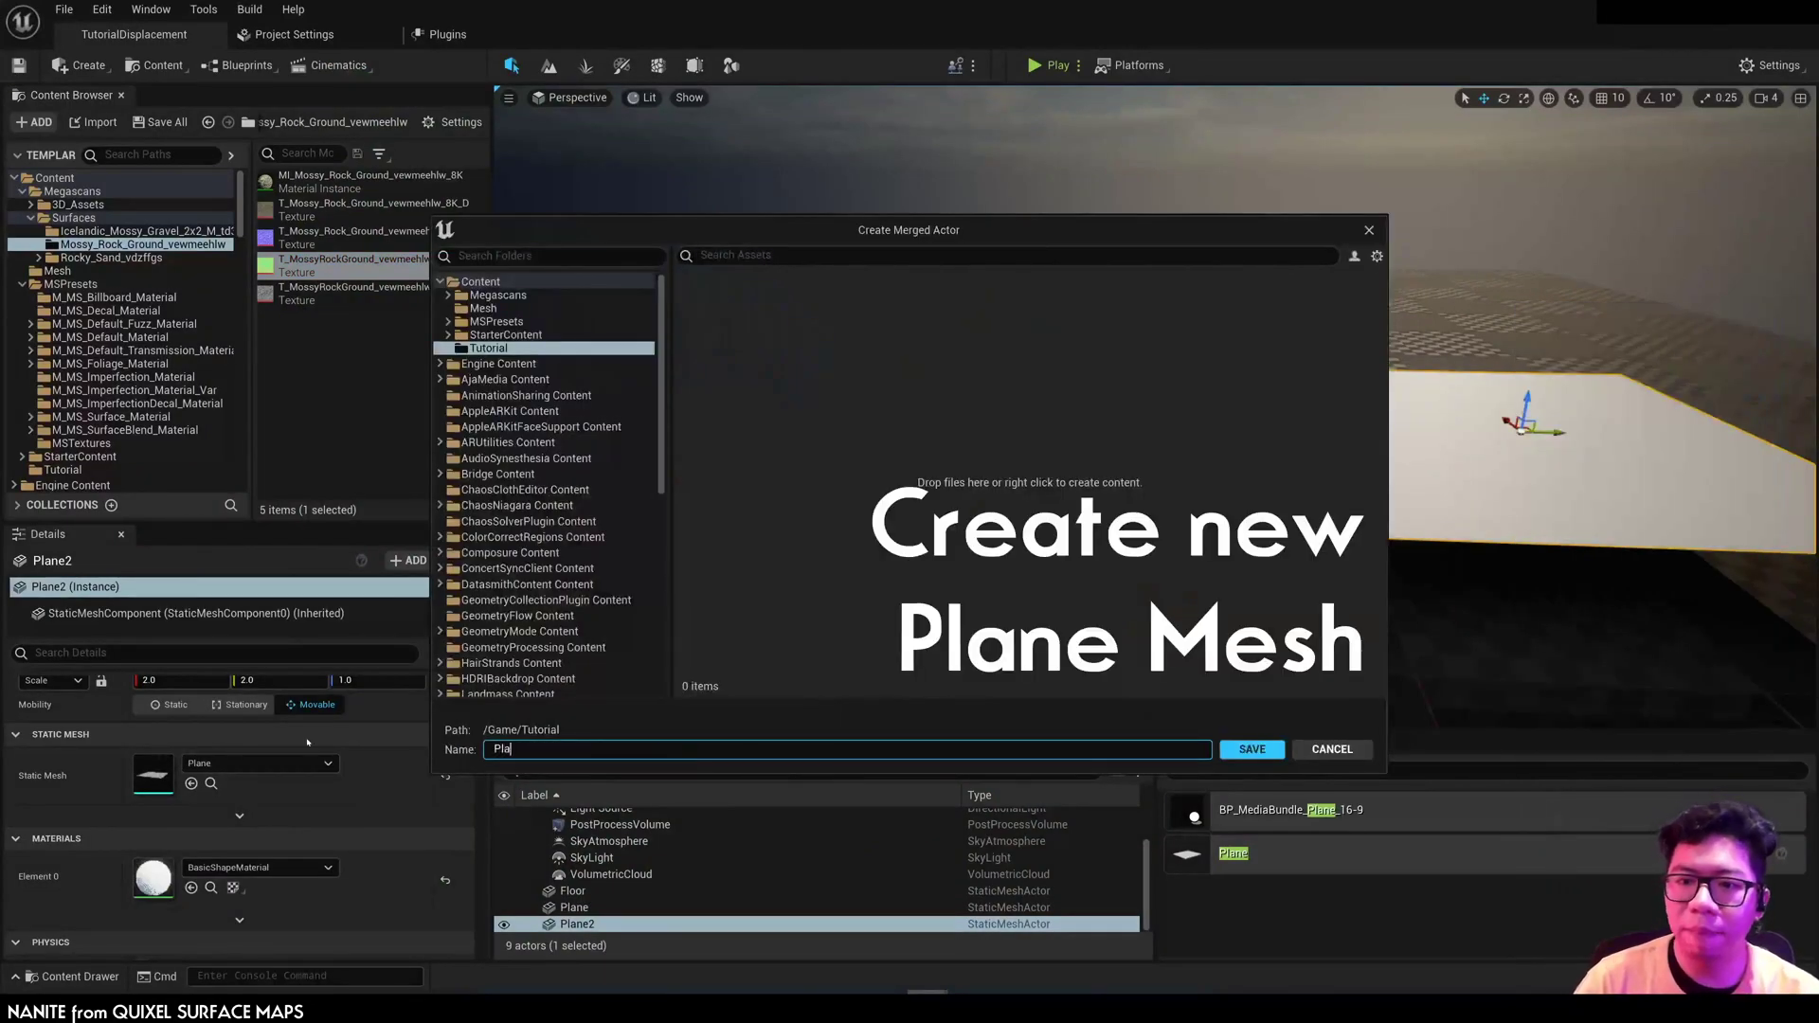
{"action": "type", "text": "neRockGround"}
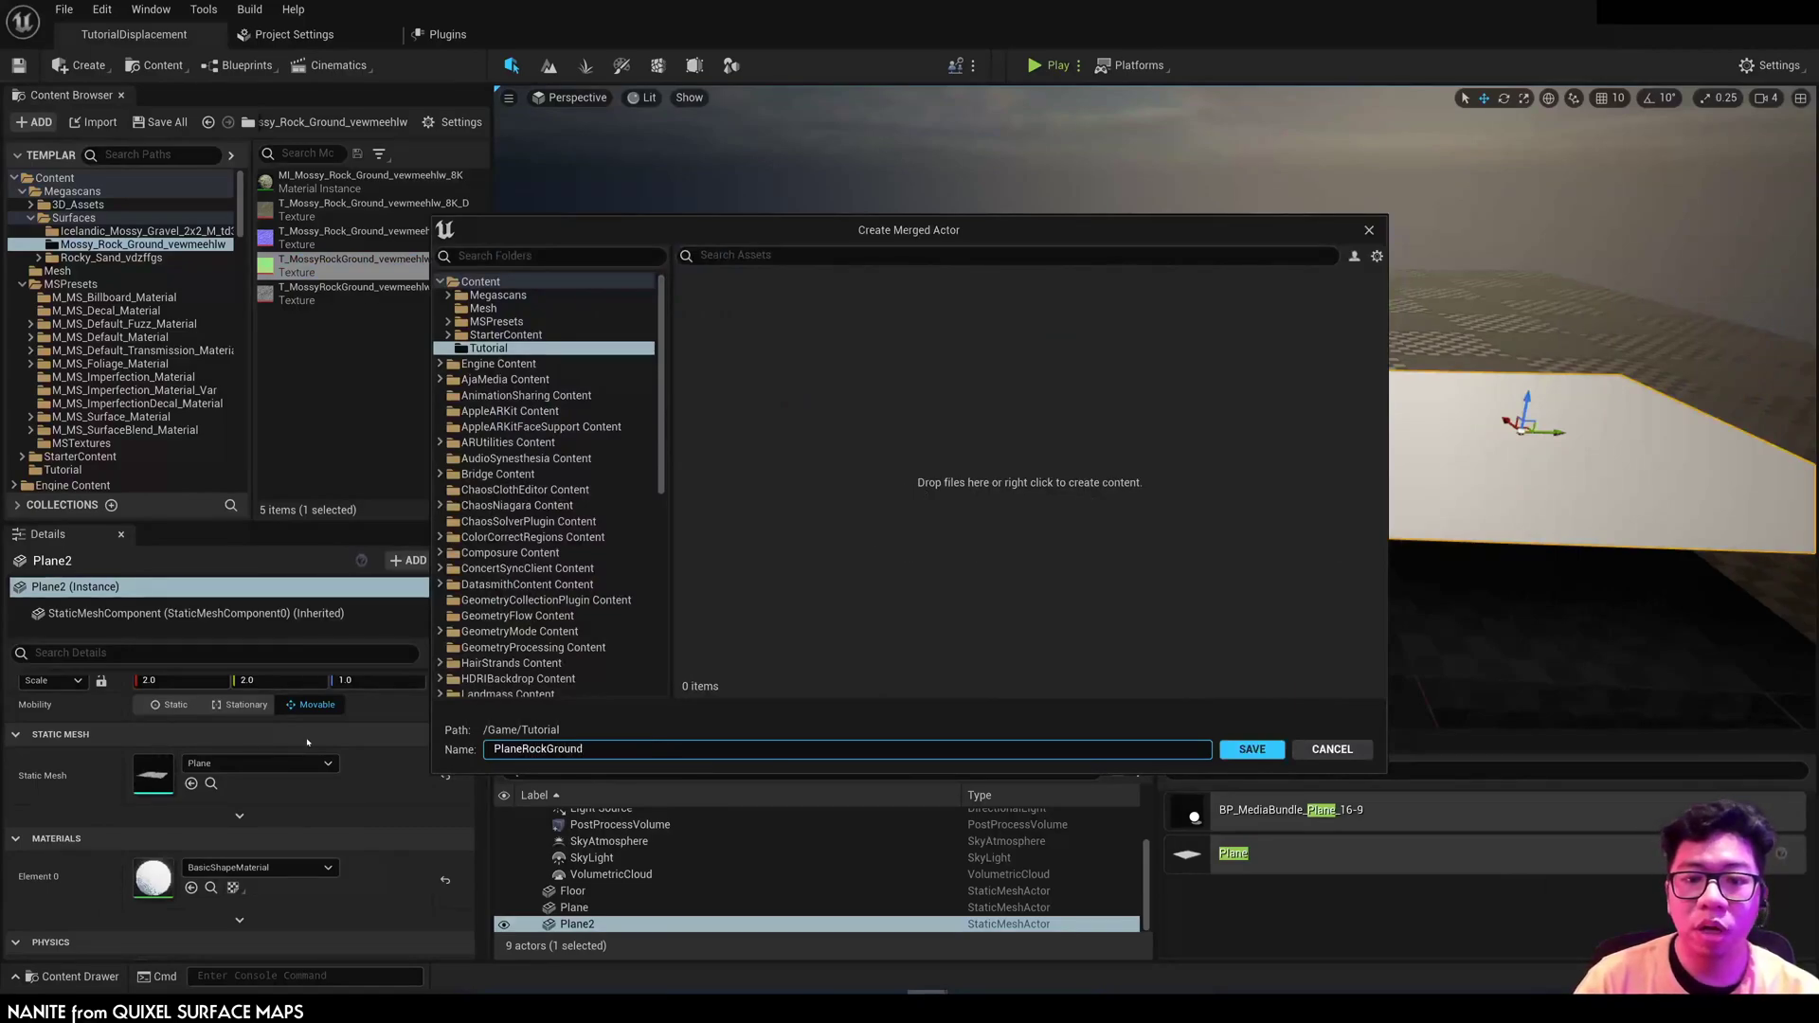
{"action": "left_click", "coordinate": [1251, 749]}
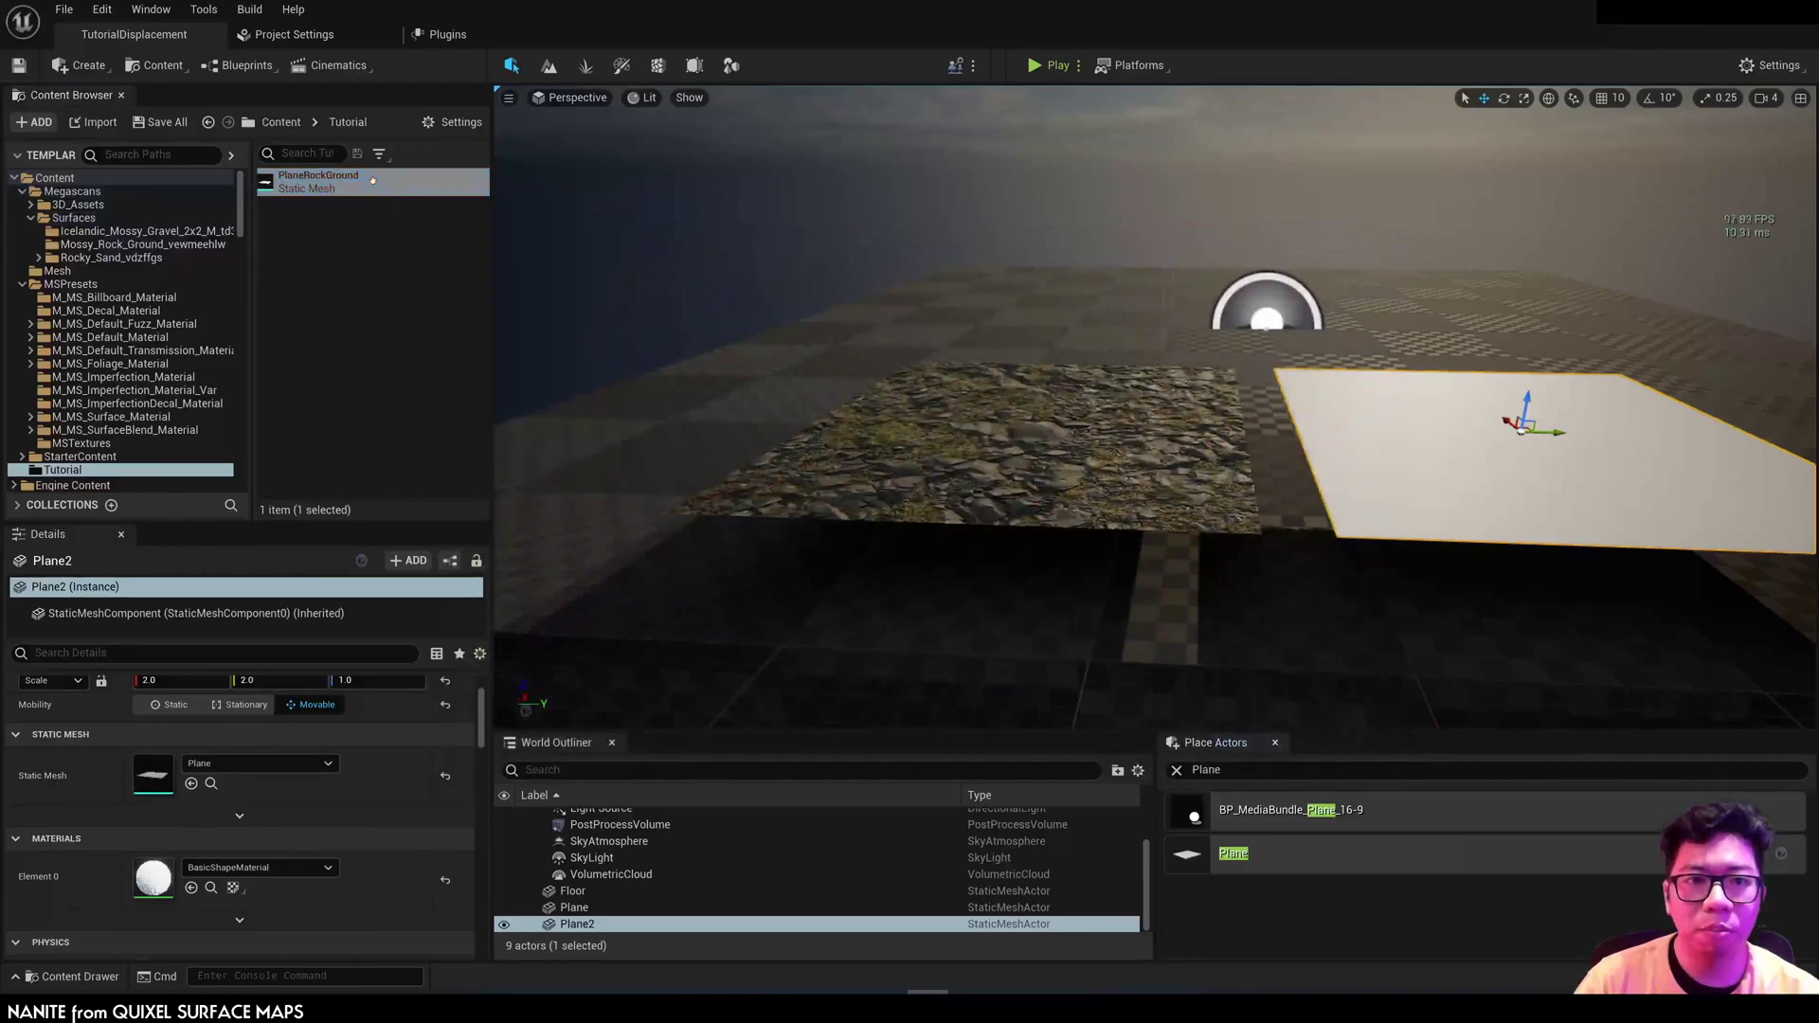
Step: Assign the PlaneRockGround mesh to Plane2 and reset its scale to 1.0 on all axes
{"action": "left_click", "coordinate": [192, 783]}
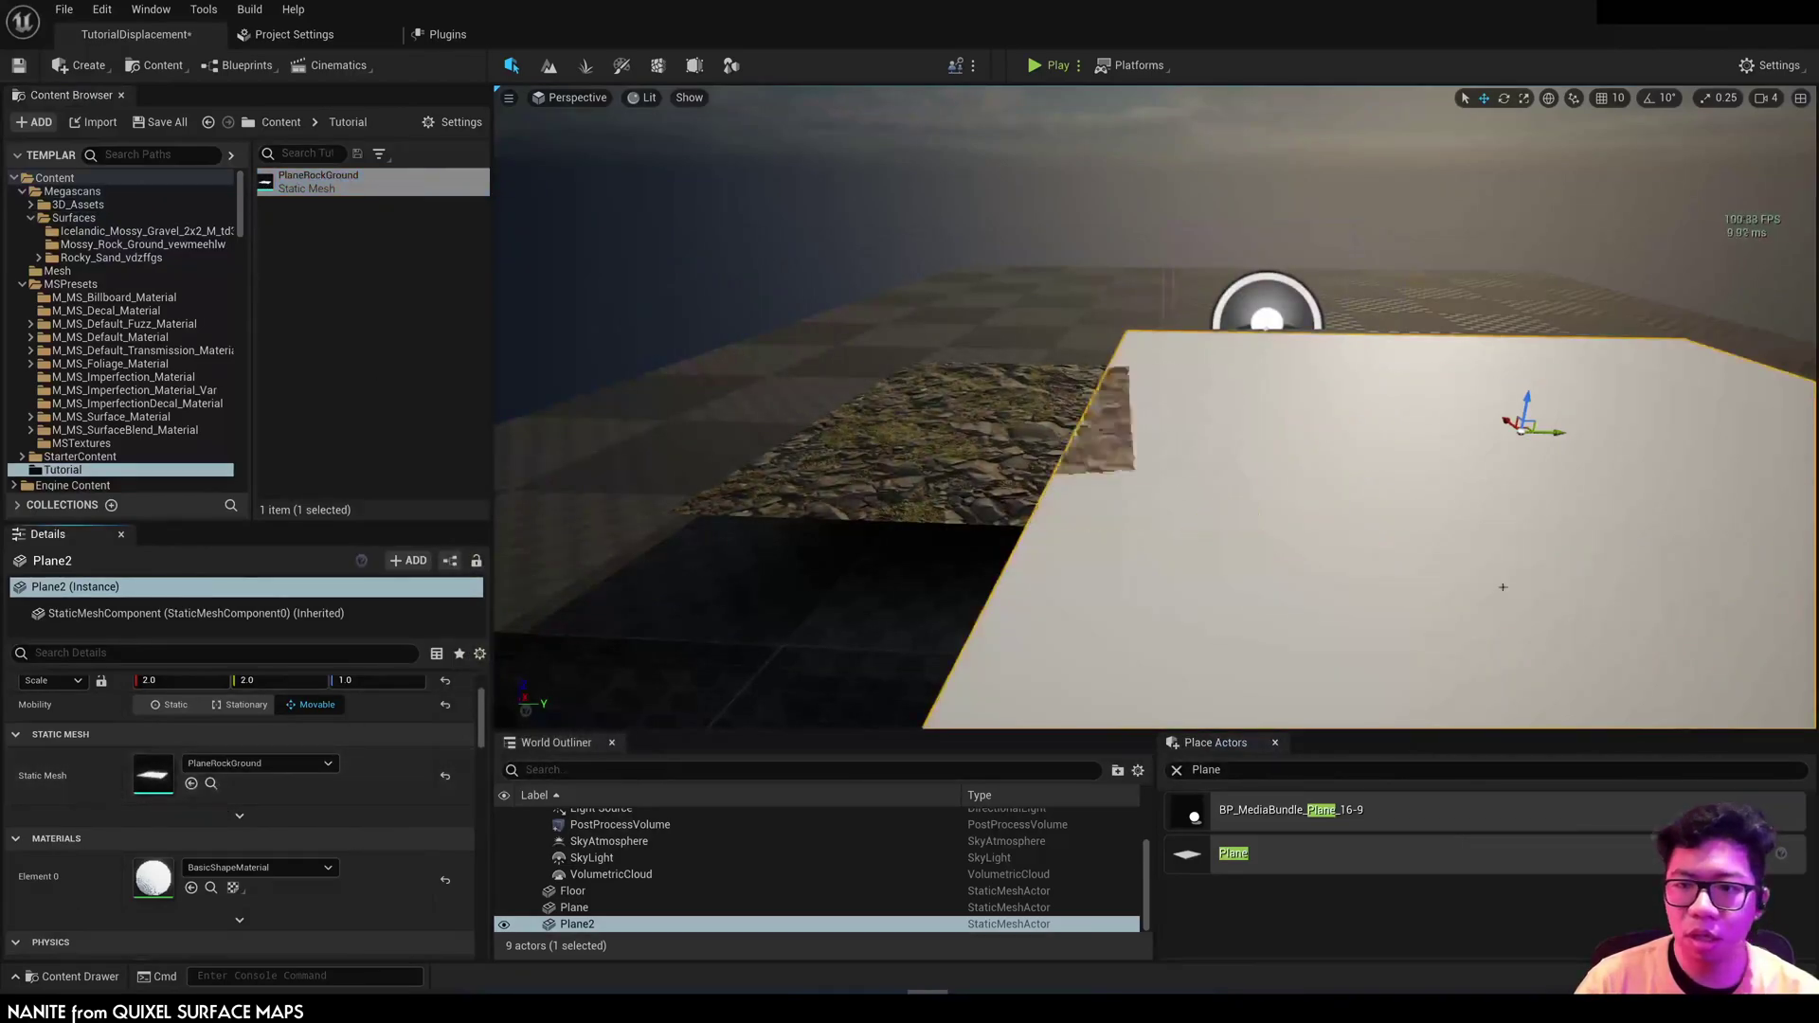
{"action": "left_click", "coordinate": [445, 680]}
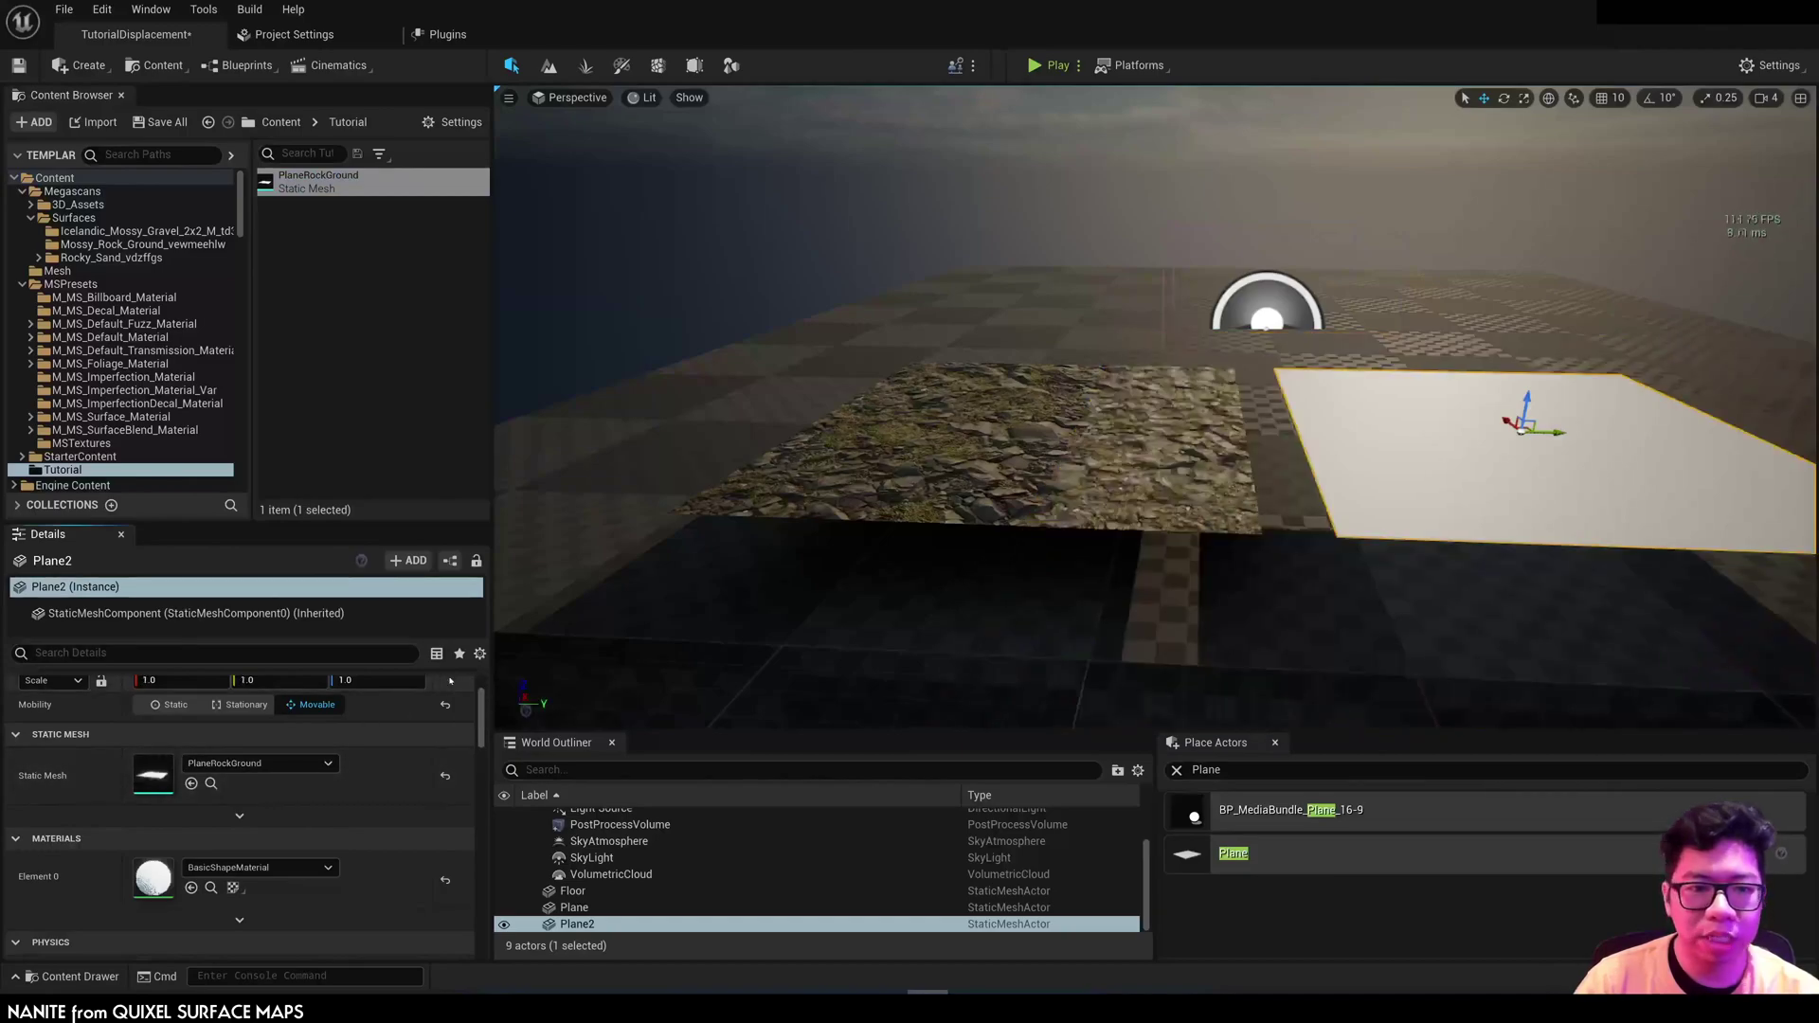
Step: Remesh Plane2 with a target triangle count of 500000 and accept the result
{"action": "left_click", "coordinate": [151, 244]}
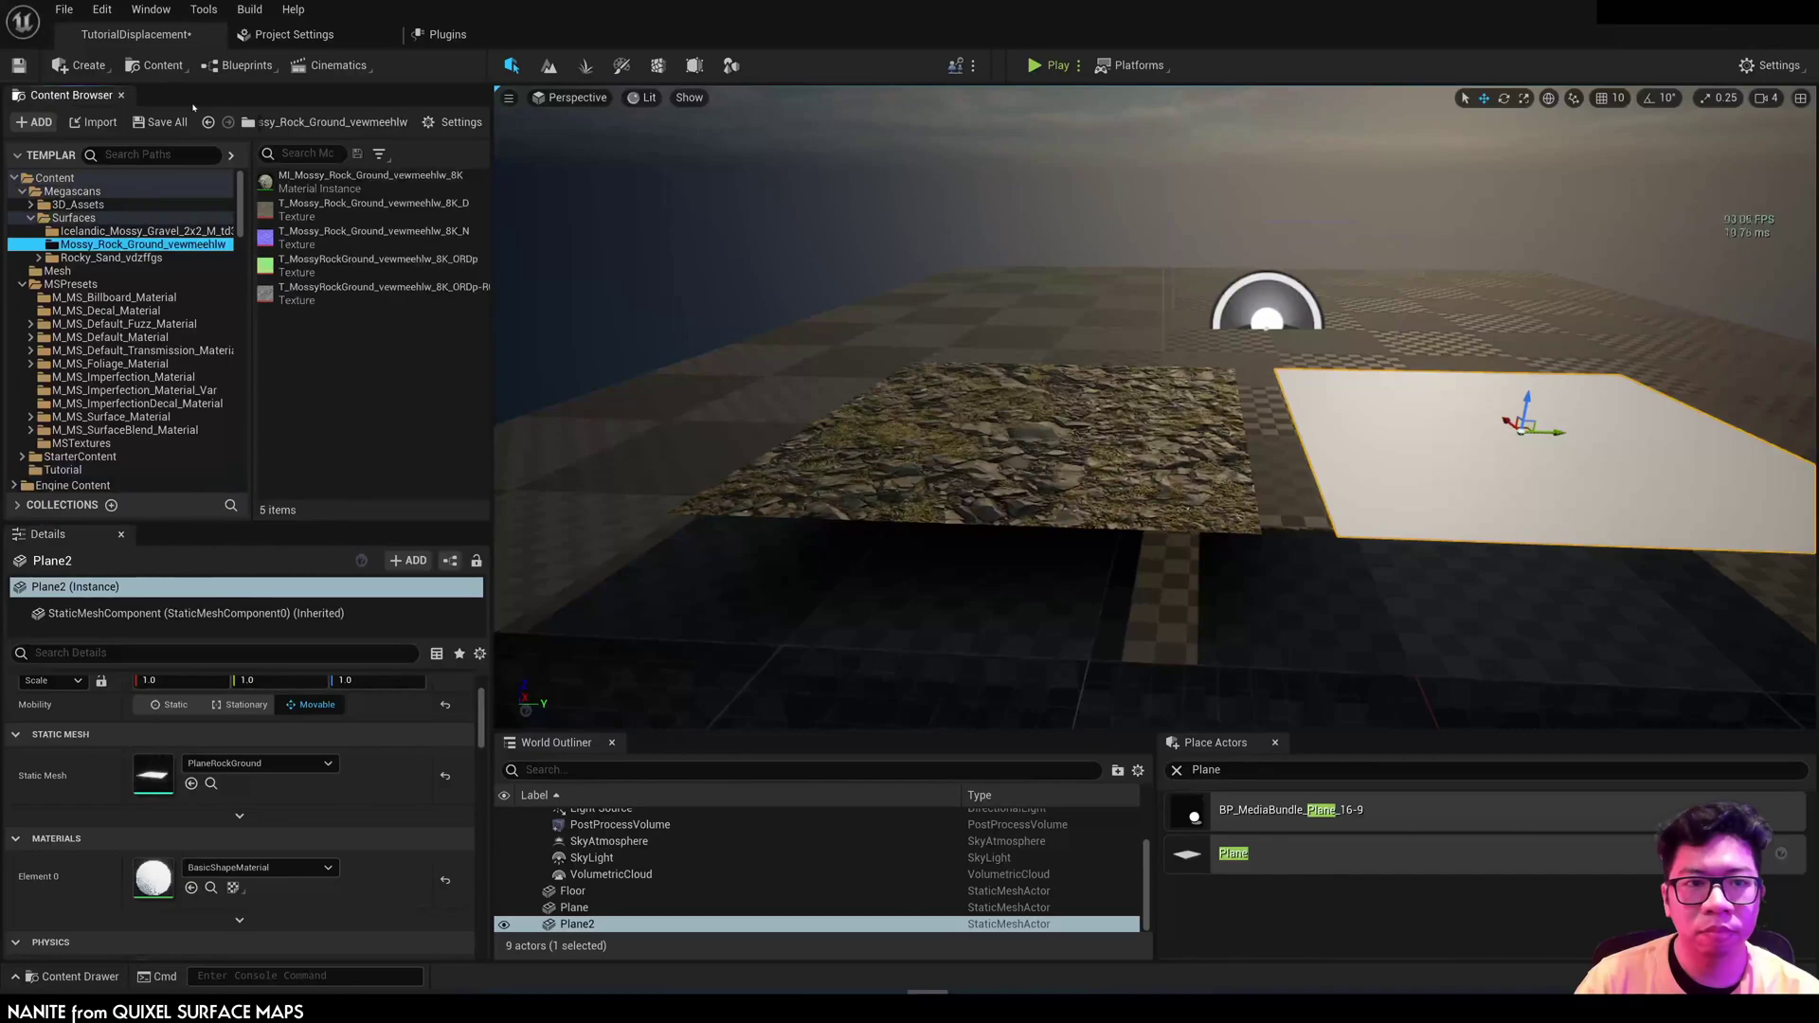
{"action": "left_click", "coordinate": [730, 66]}
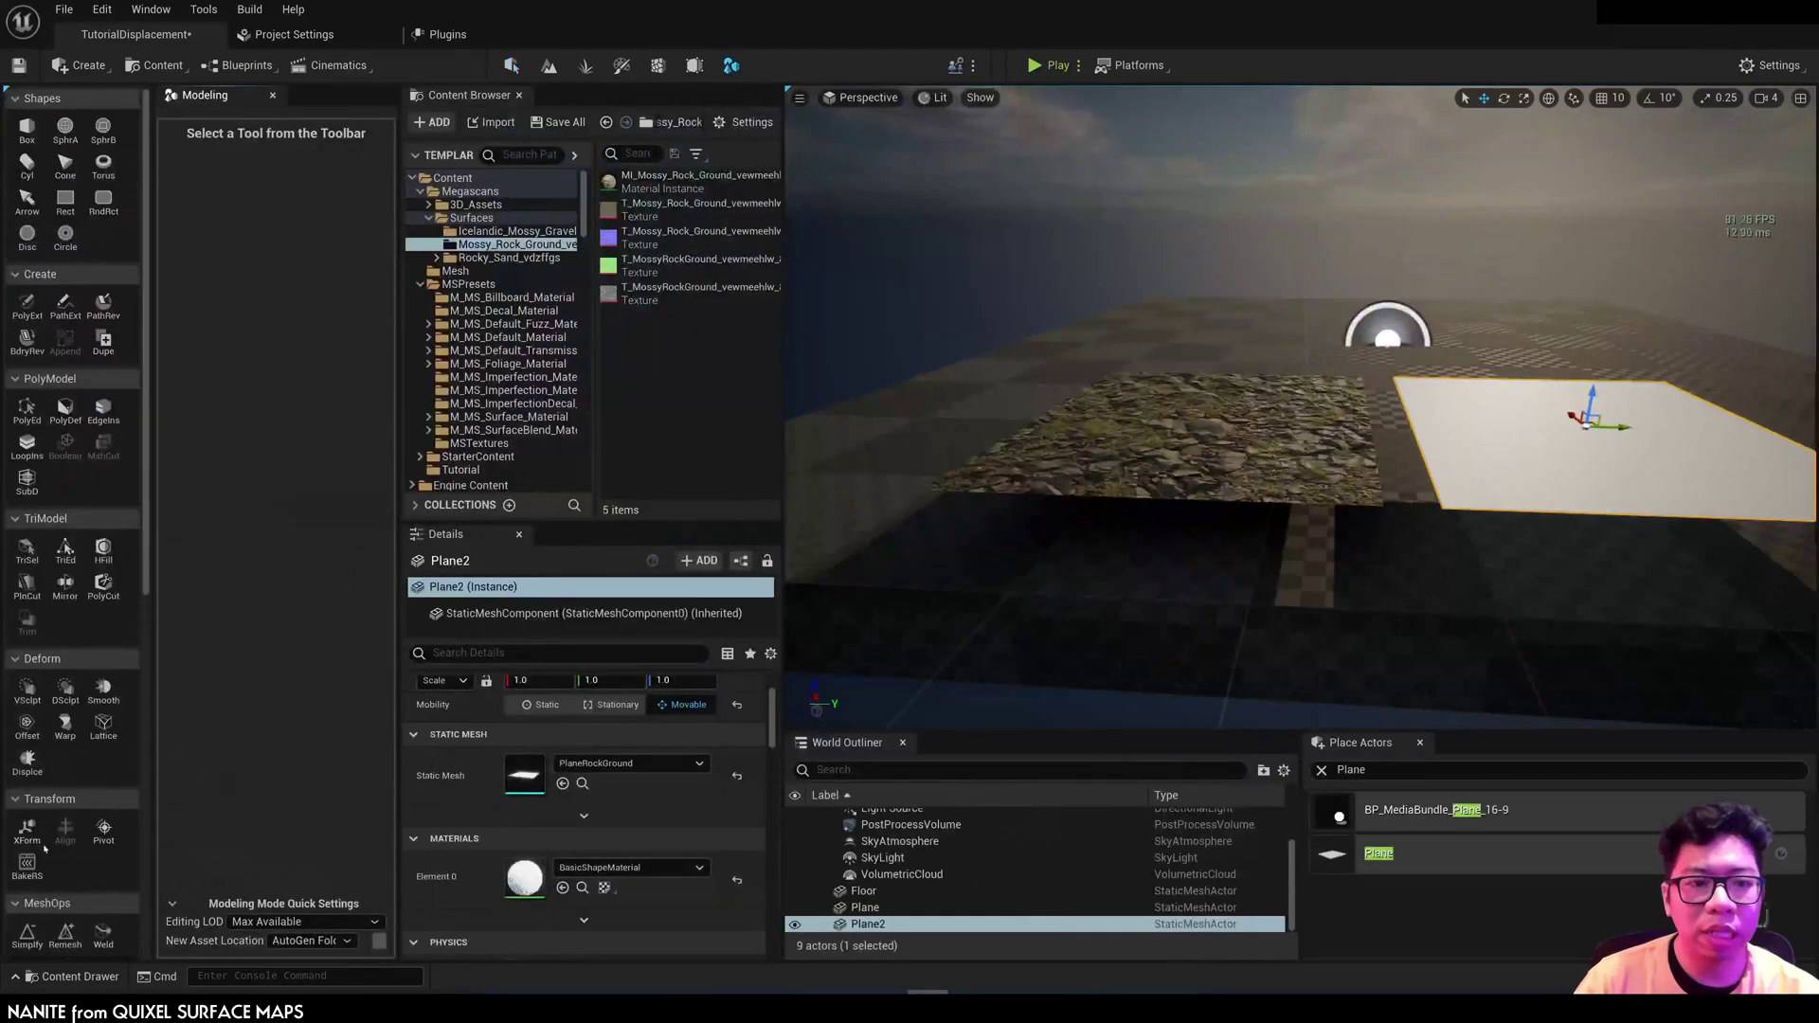
{"action": "left_click", "coordinate": [66, 935]}
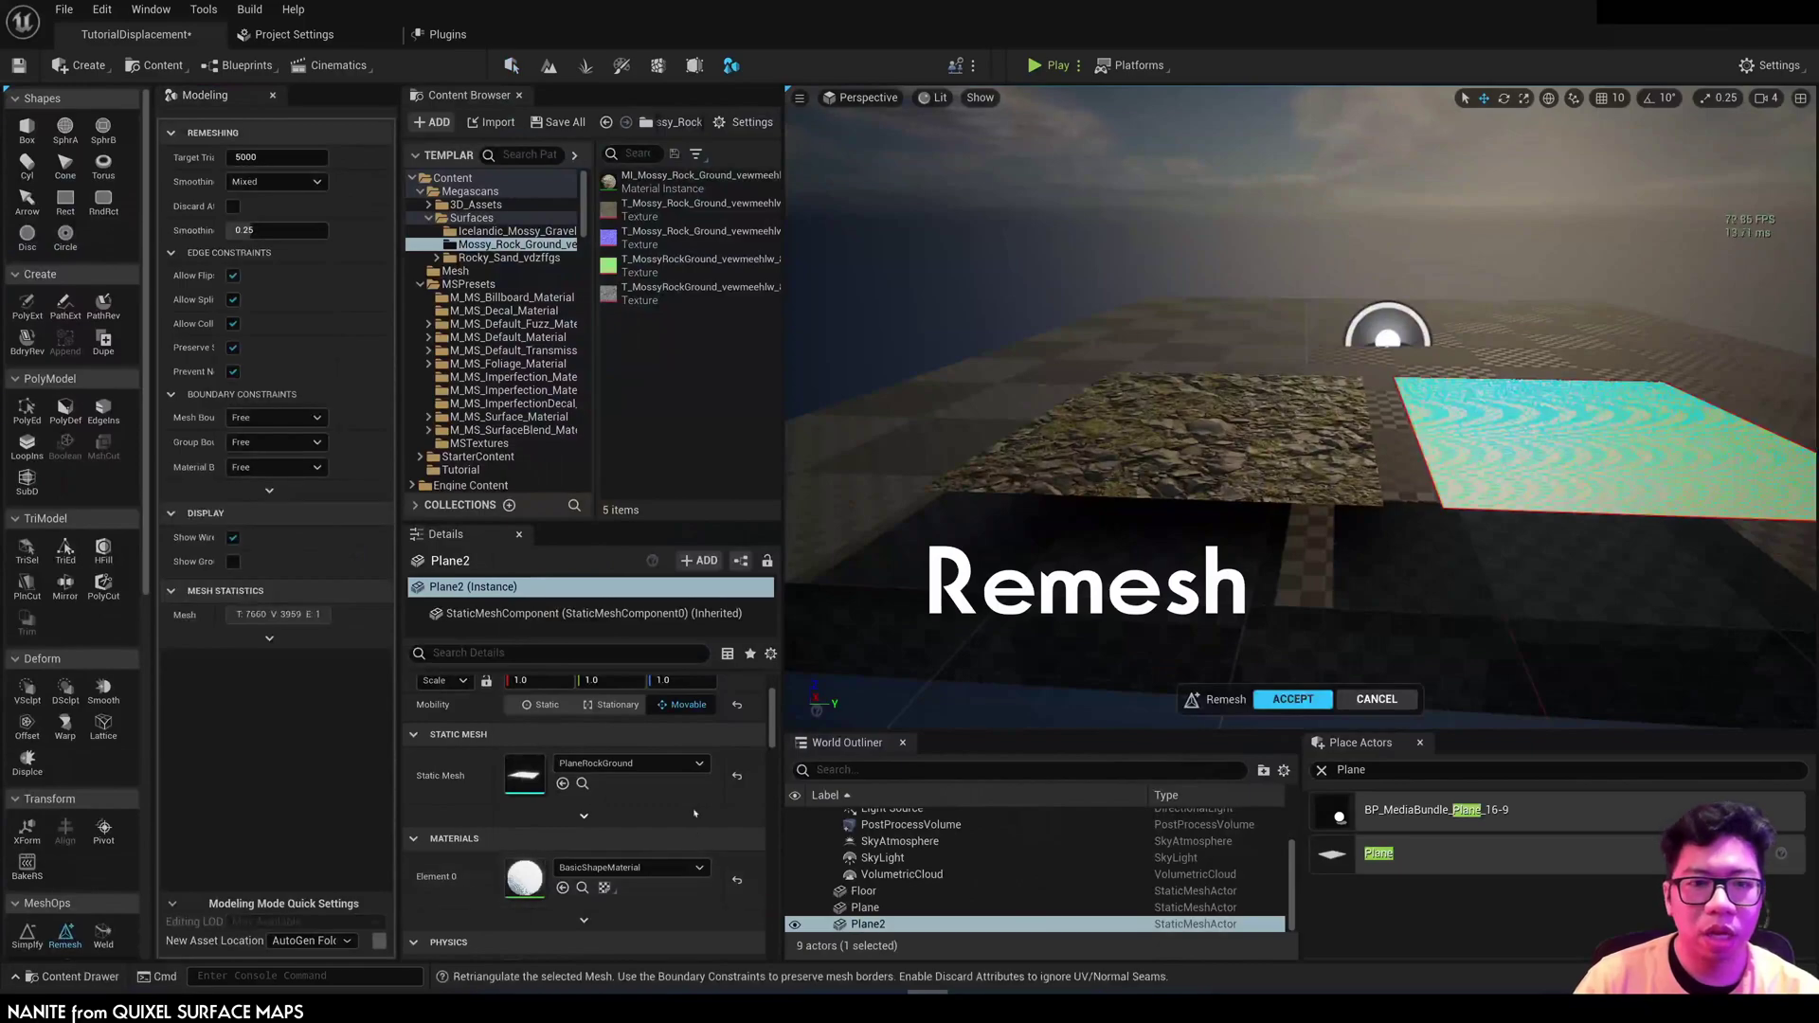
{"action": "left_click", "coordinate": [321, 159]}
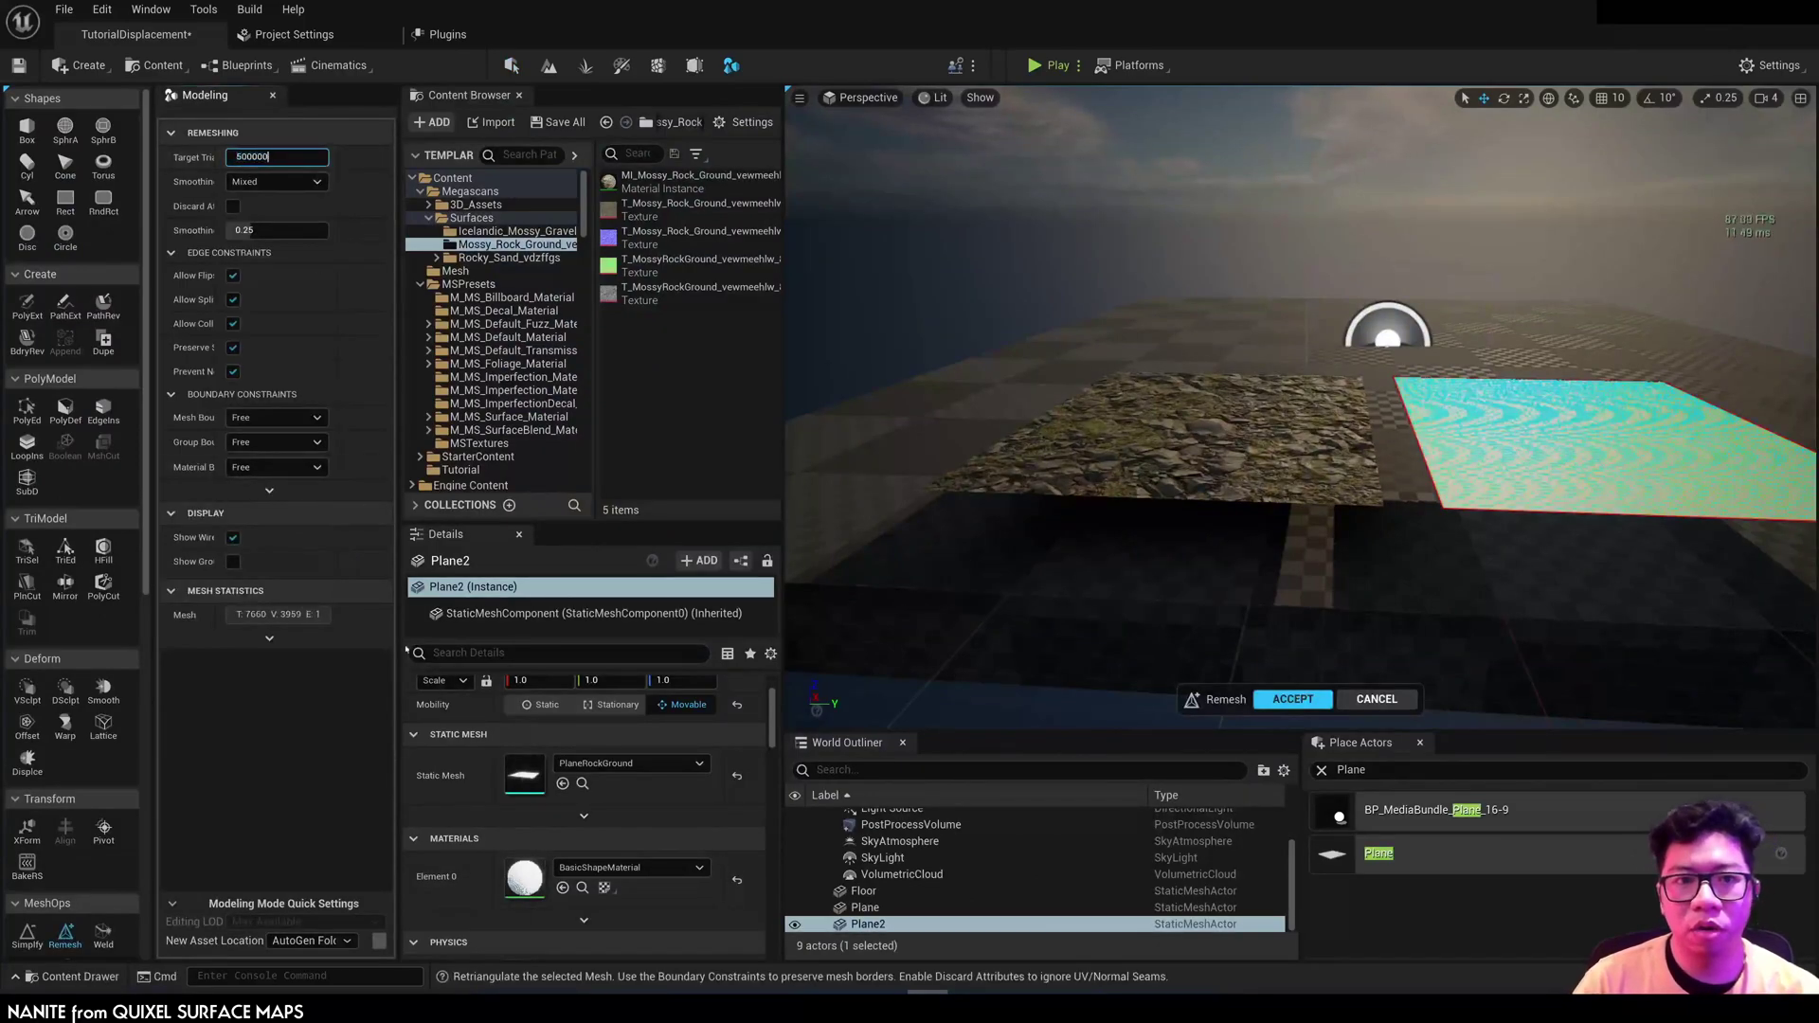
{"action": "left_click", "coordinate": [1311, 700]}
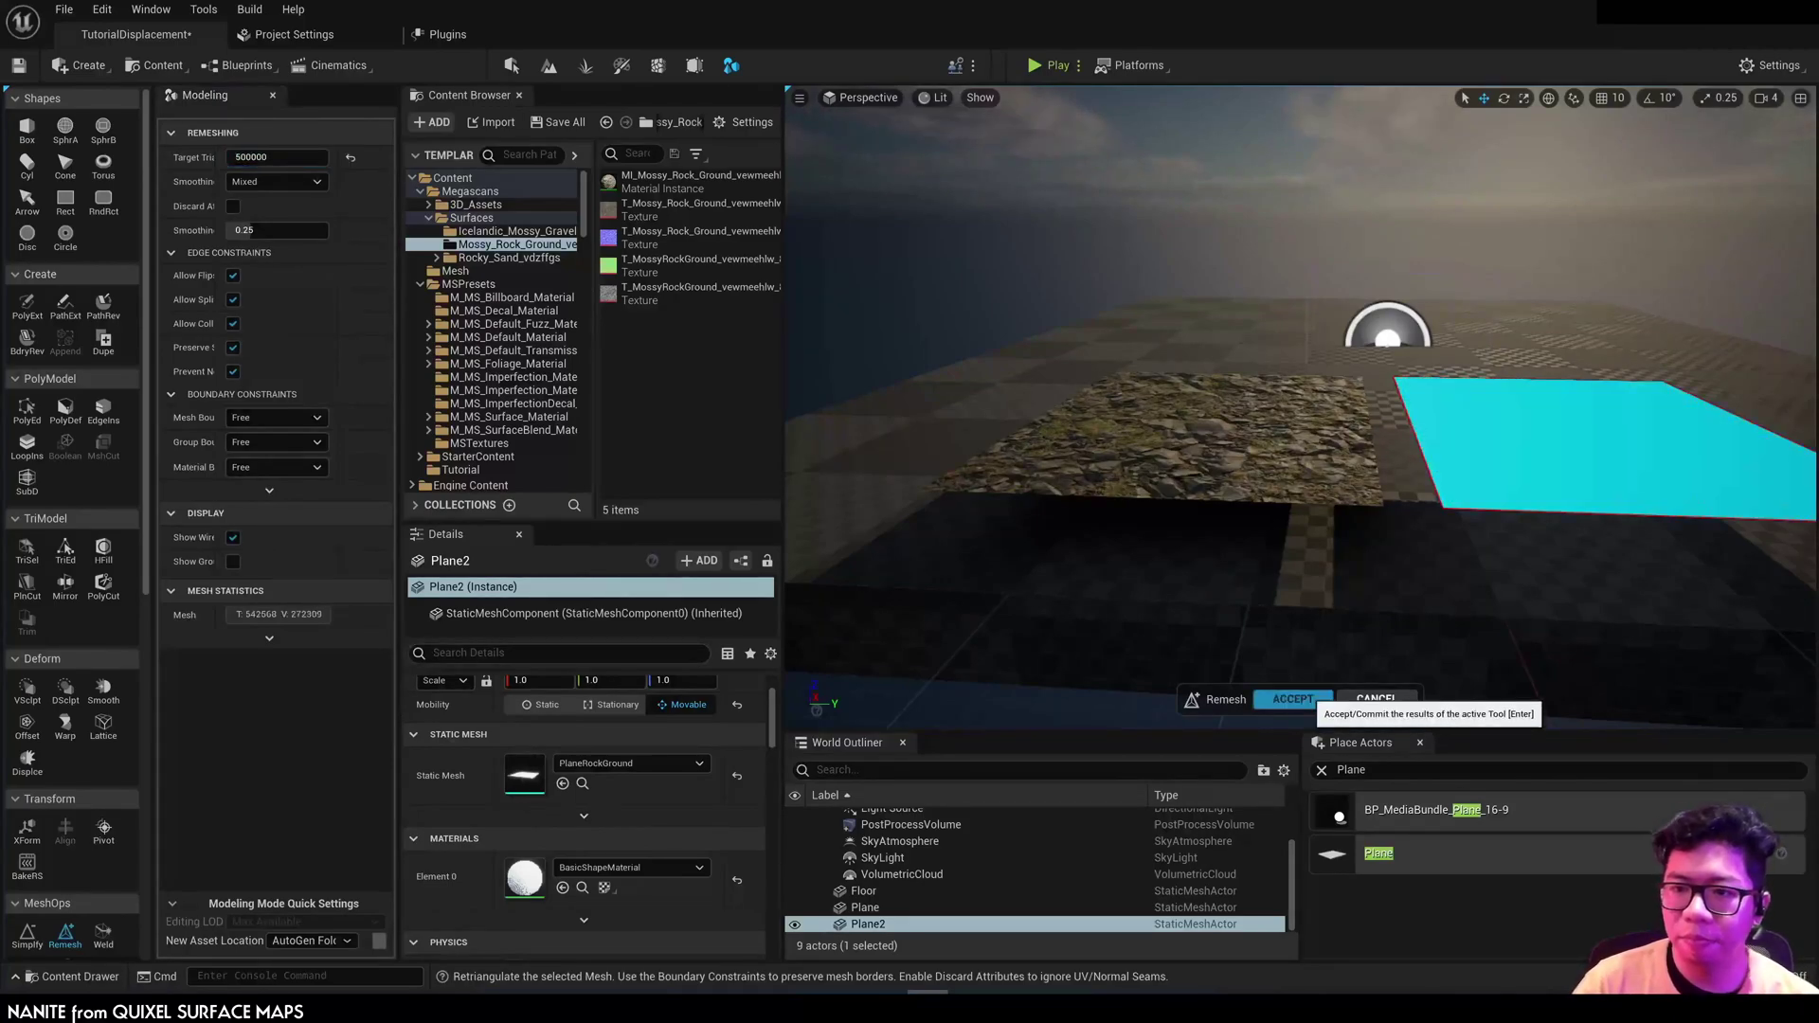
{"action": "left_click", "coordinate": [1308, 698]}
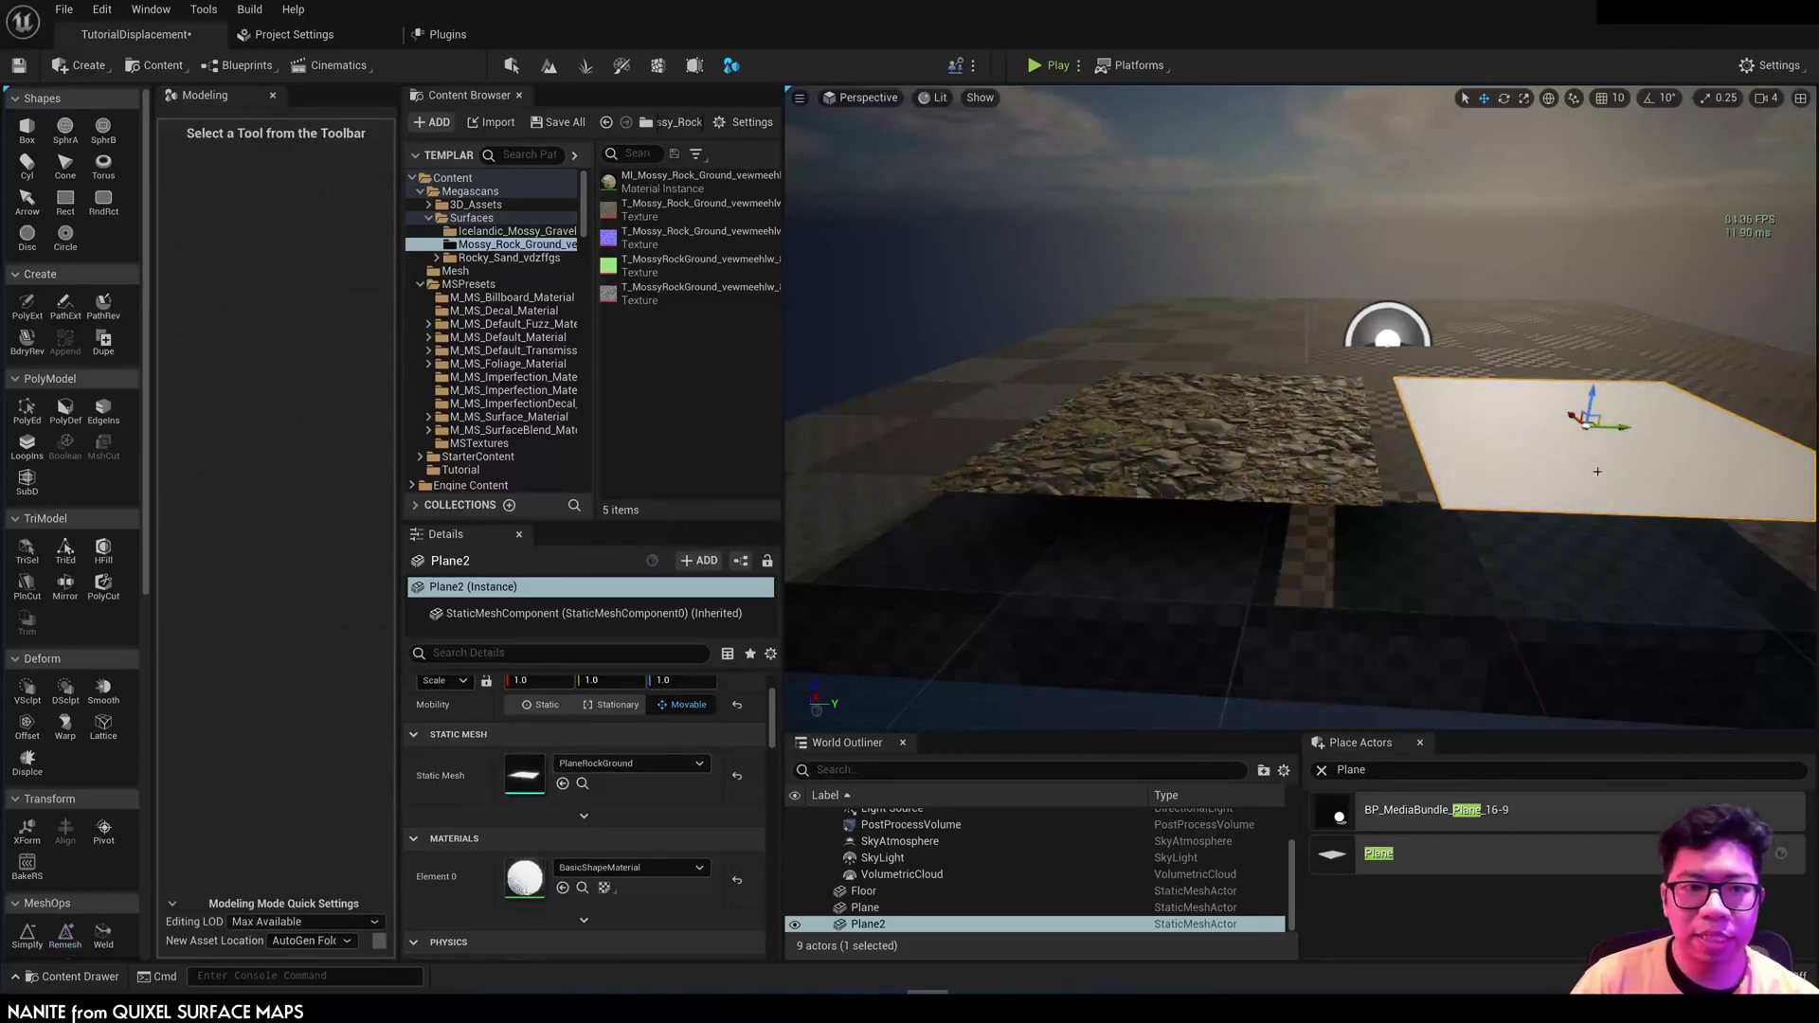
Step: Displace Plane2 with a Texture2D Map using the T_MossyRockGround_vewmeehlw_8K_ORDp-RGB texture, accept it, and return to the Select editing mode
{"action": "left_click", "coordinate": [27, 763]}
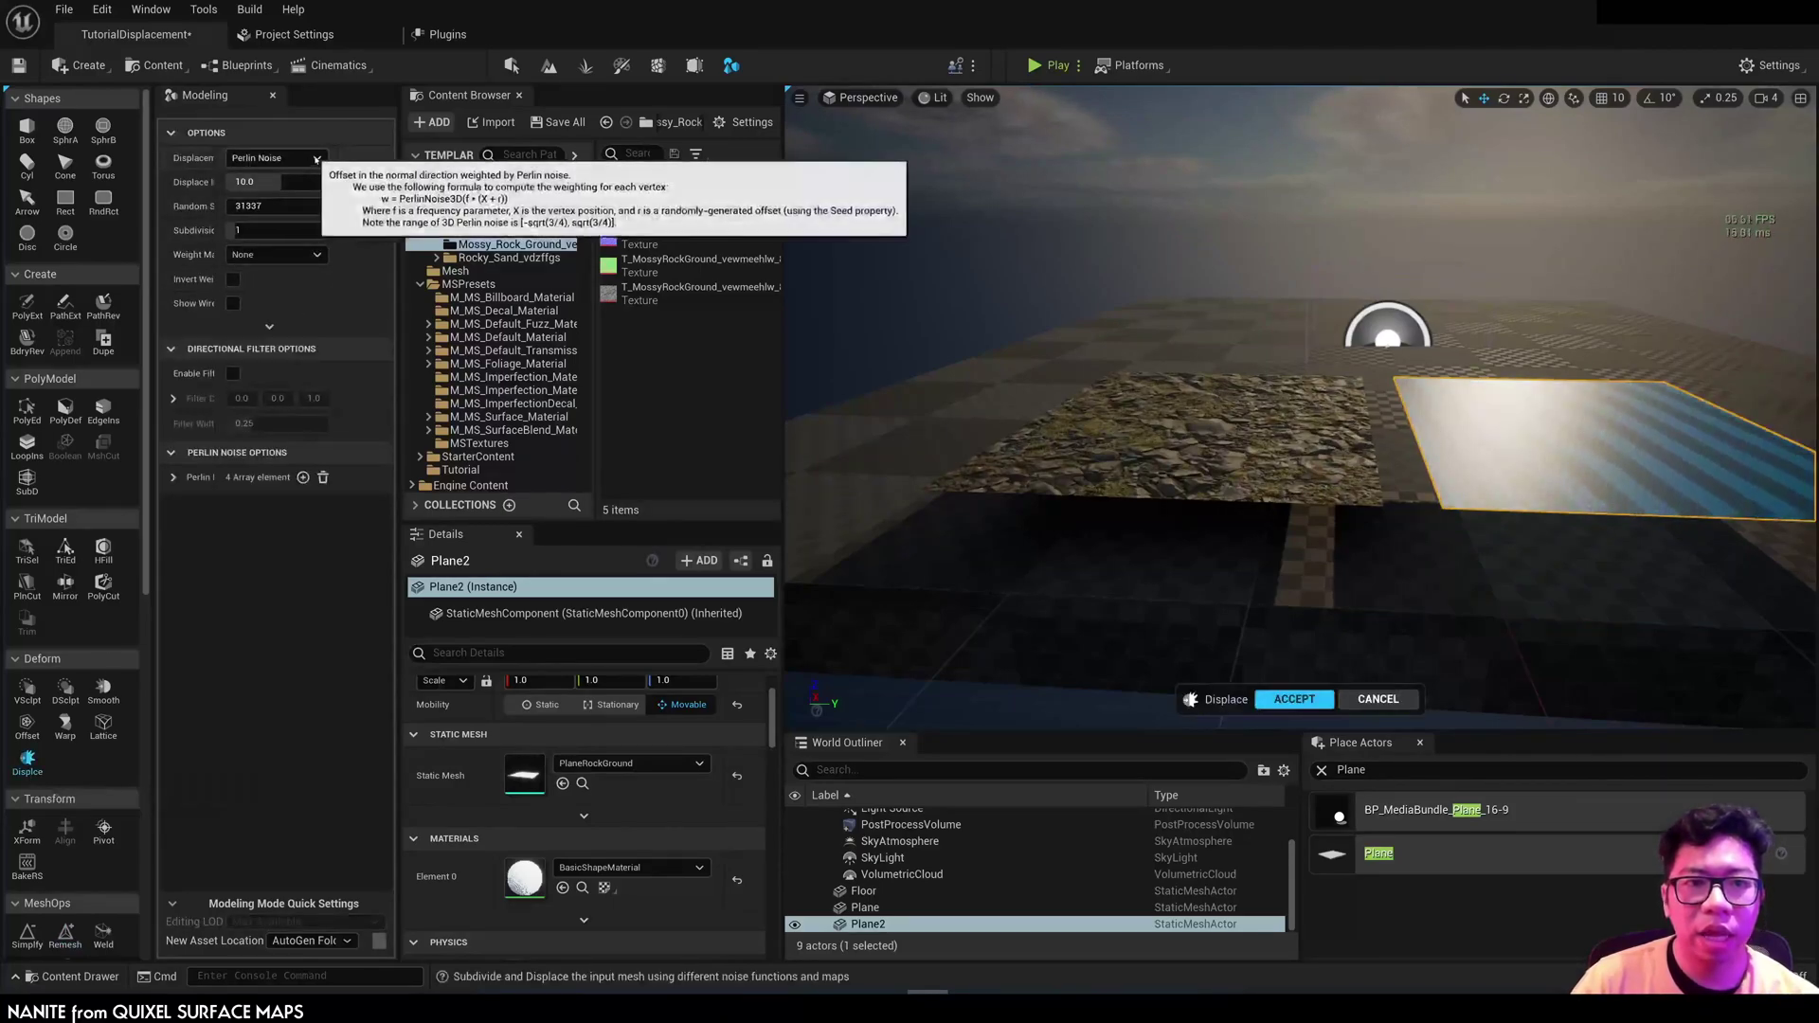
{"action": "left_click", "coordinate": [275, 158]}
{"action": "left_click", "coordinate": [306, 193]}
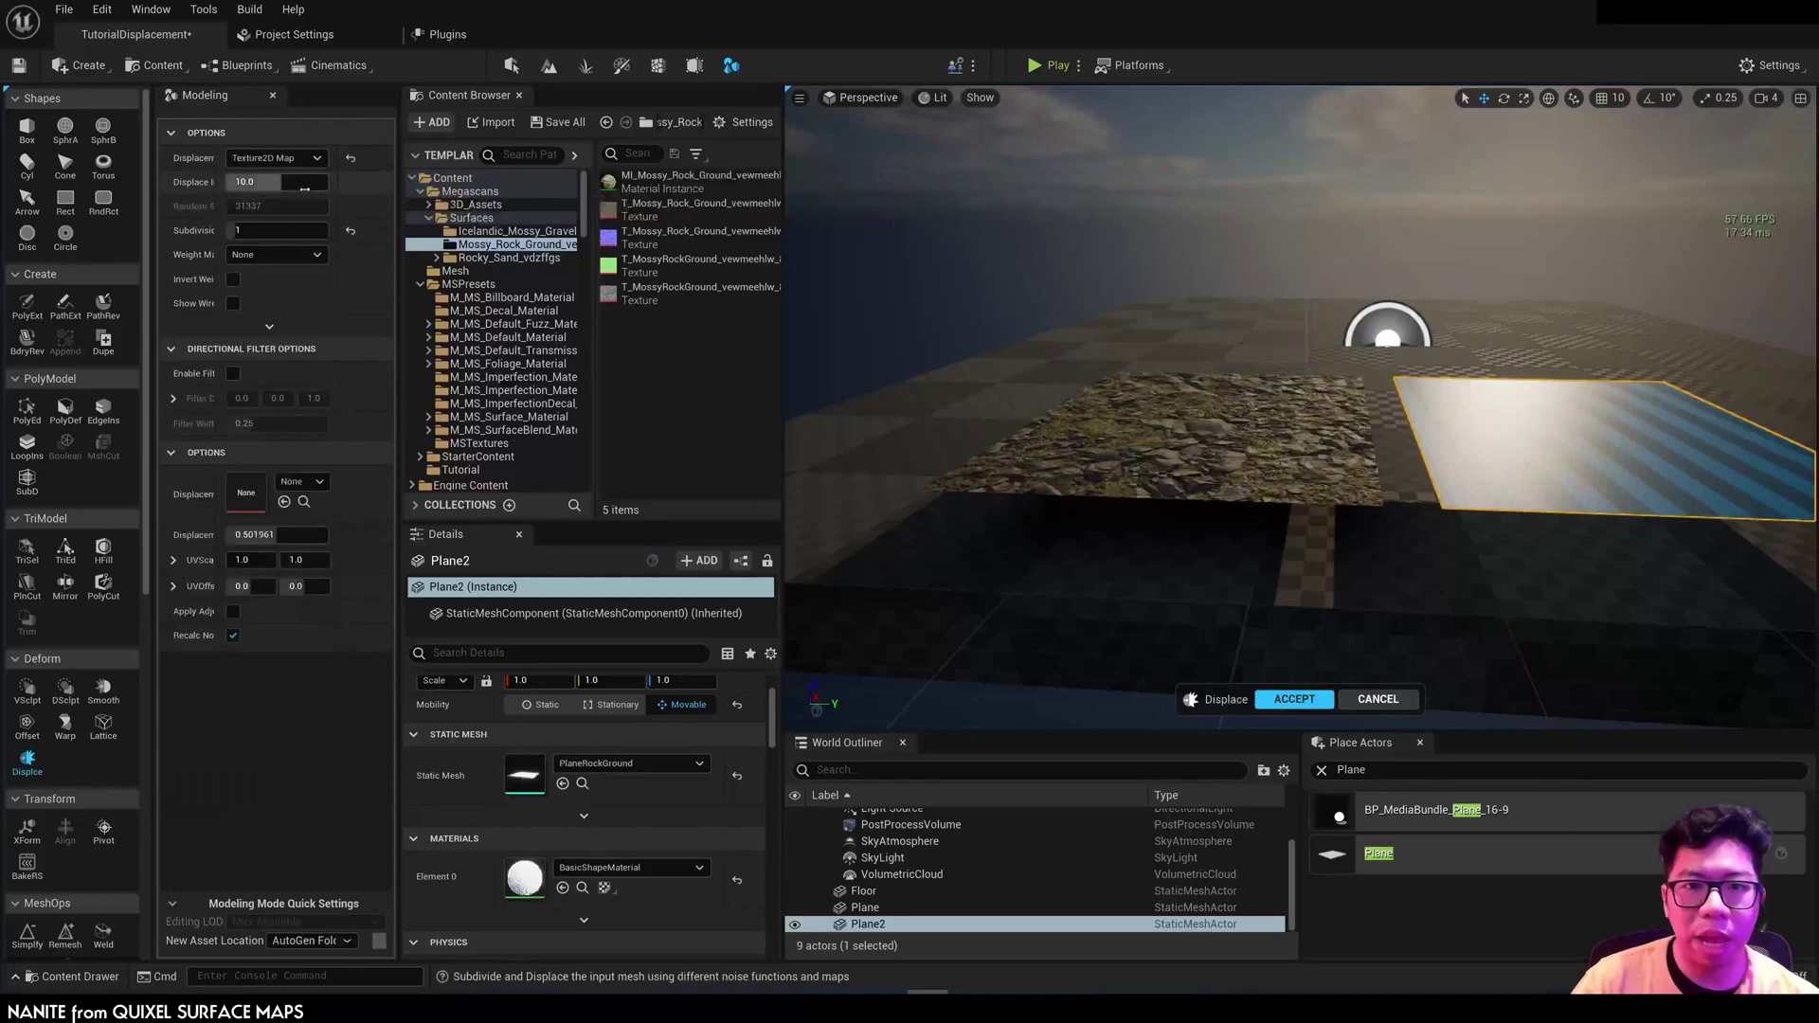
{"action": "left_click", "coordinate": [689, 302]}
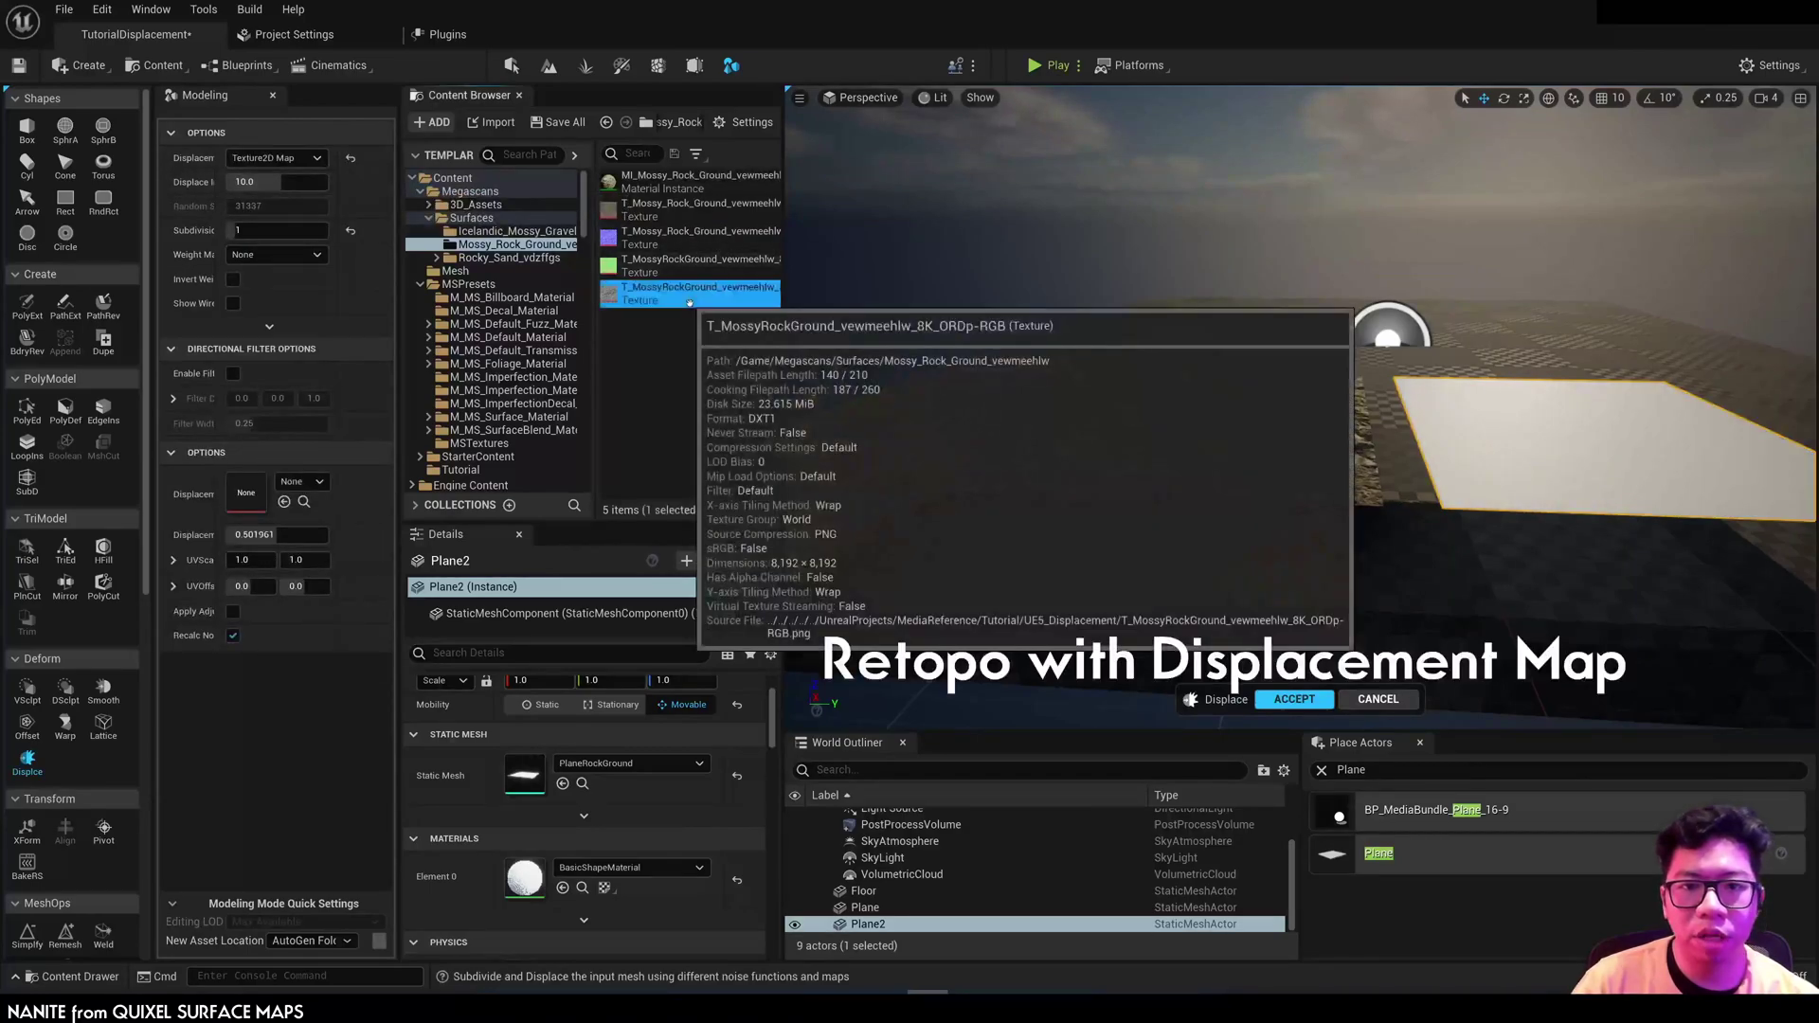
{"action": "left_click_drag", "start_coordinate": [688, 301], "coordinate": [246, 503]}
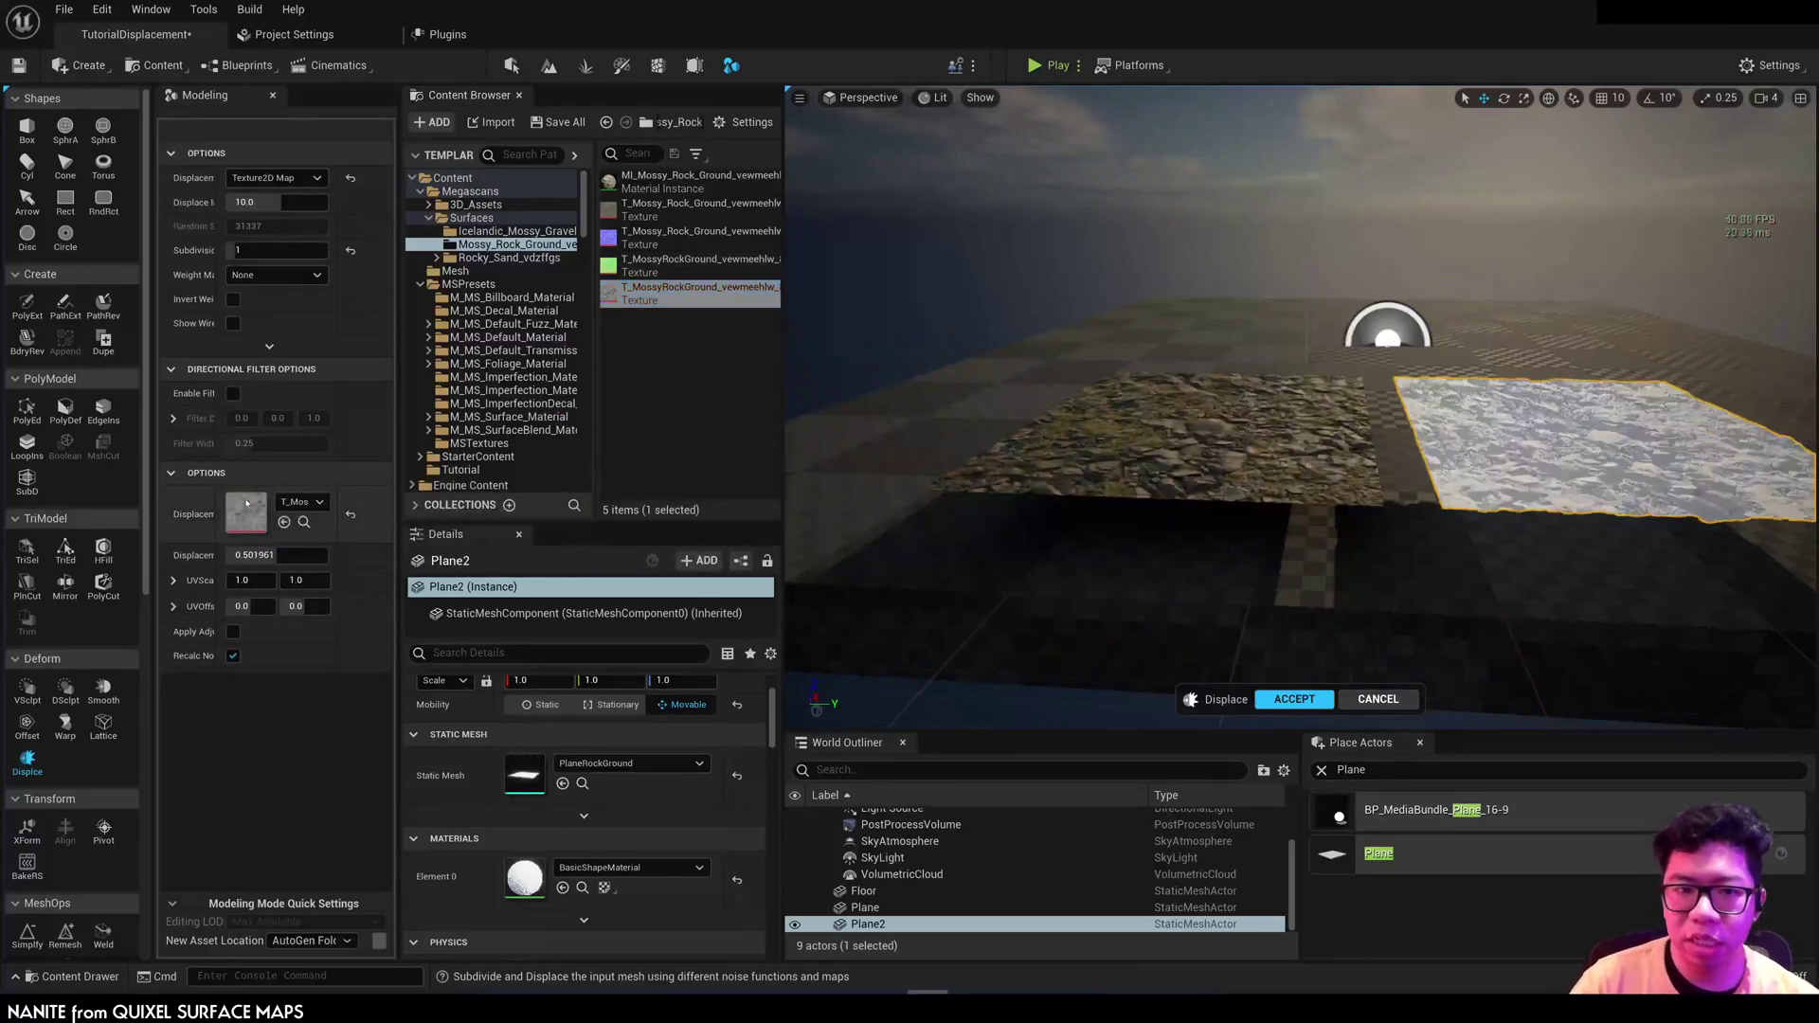
{"action": "key", "text": "d"}
{"action": "right_click_drag", "start_coordinate": [1300, 408], "coordinate": [1314, 460]}
{"action": "key", "text": "w"}
{"action": "key", "text": "a"}
{"action": "key", "text": "d"}
{"action": "key", "text": "d"}
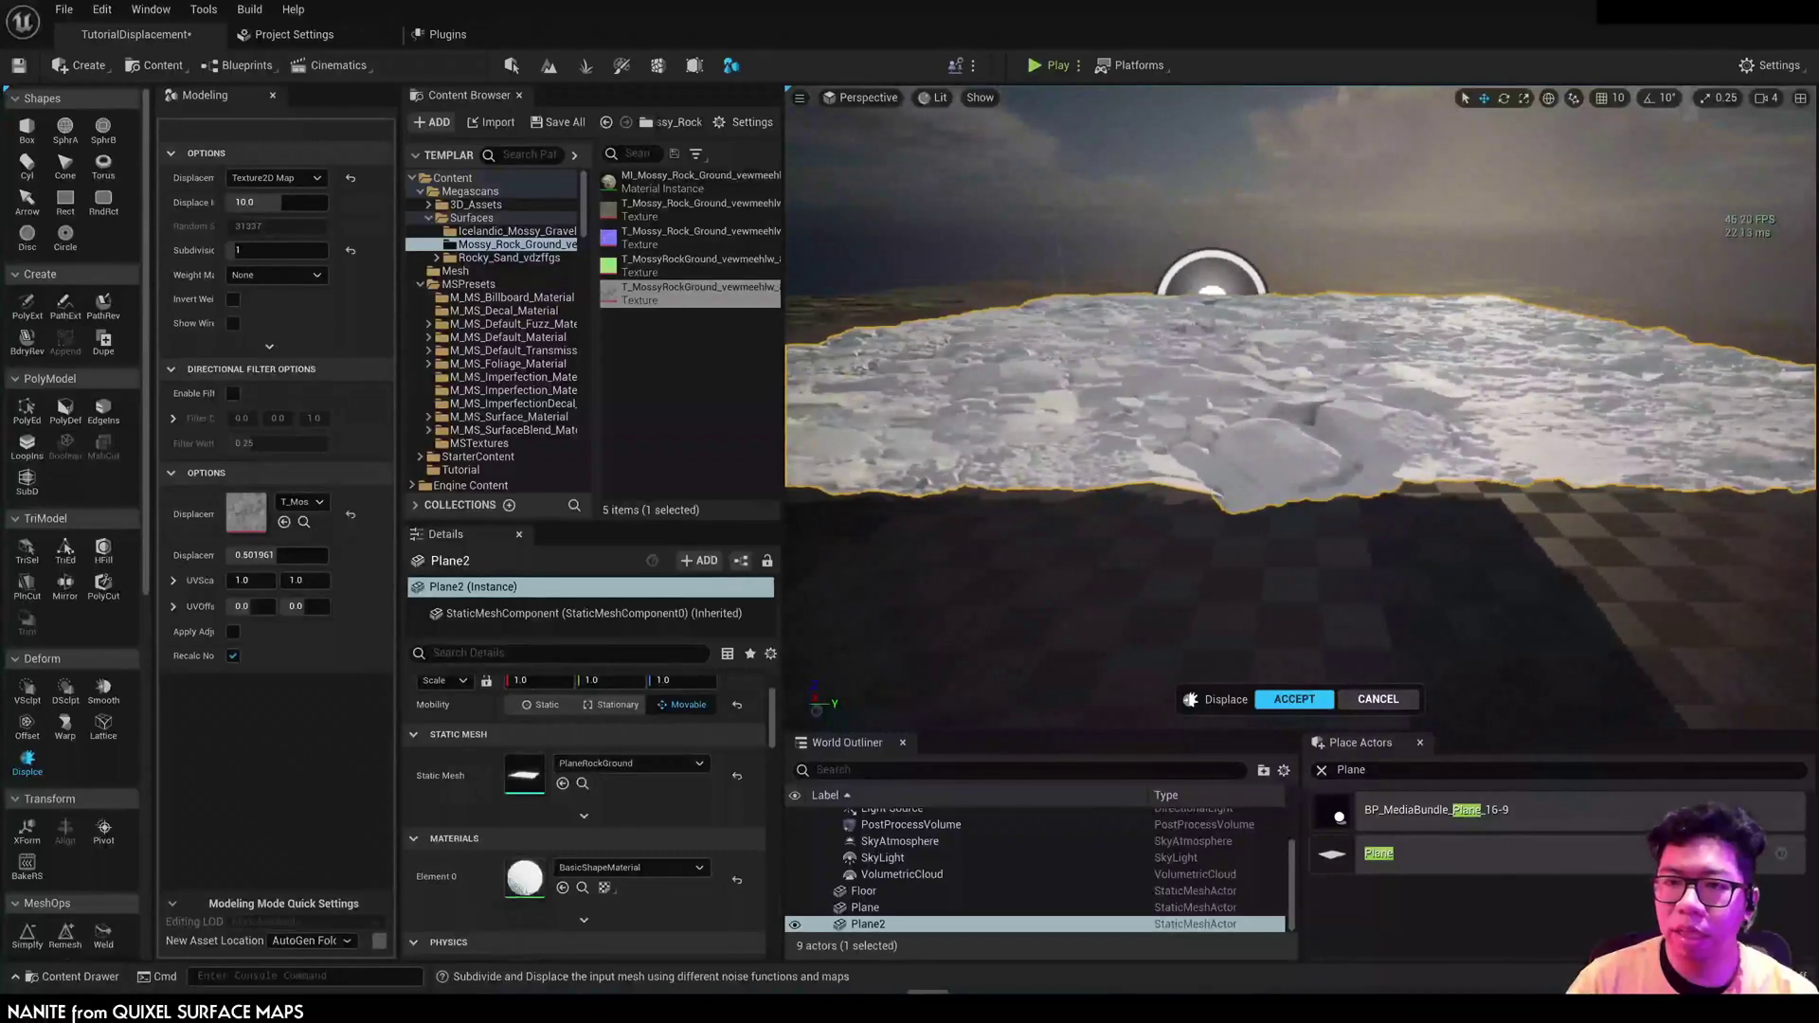
{"action": "left_click", "coordinate": [1295, 700]}
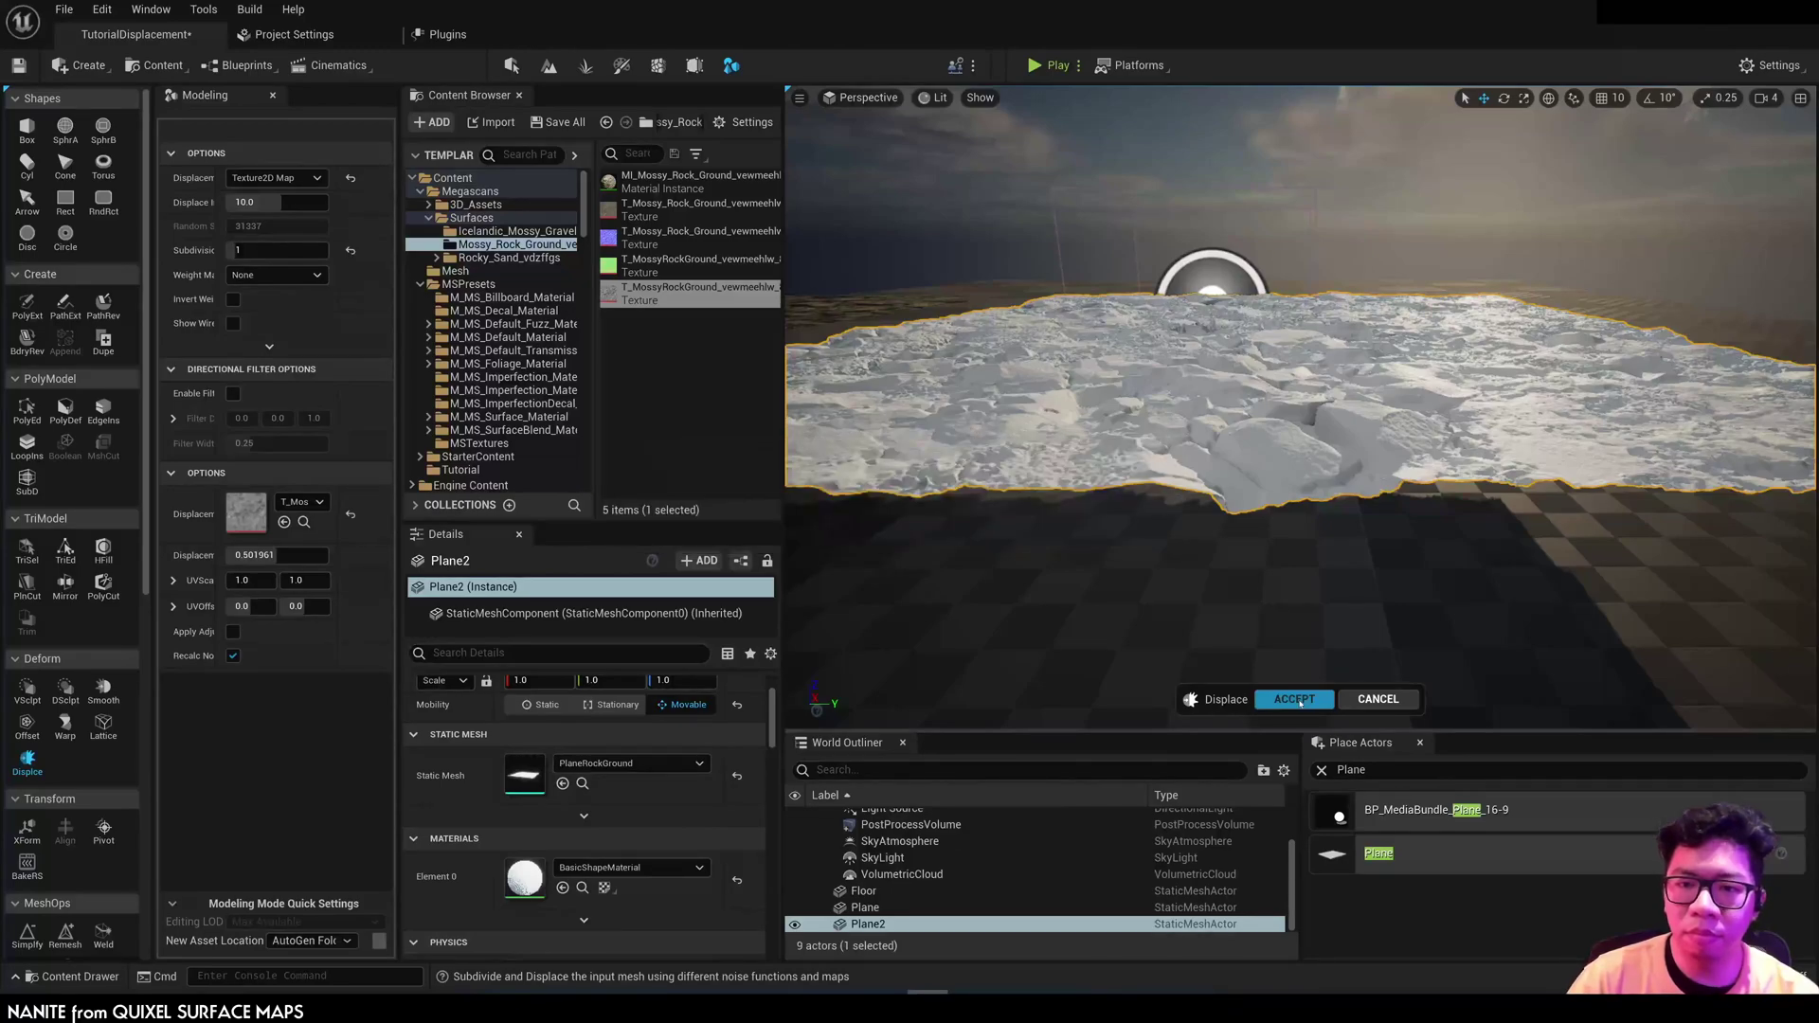
{"action": "left_click", "coordinate": [1270, 698]}
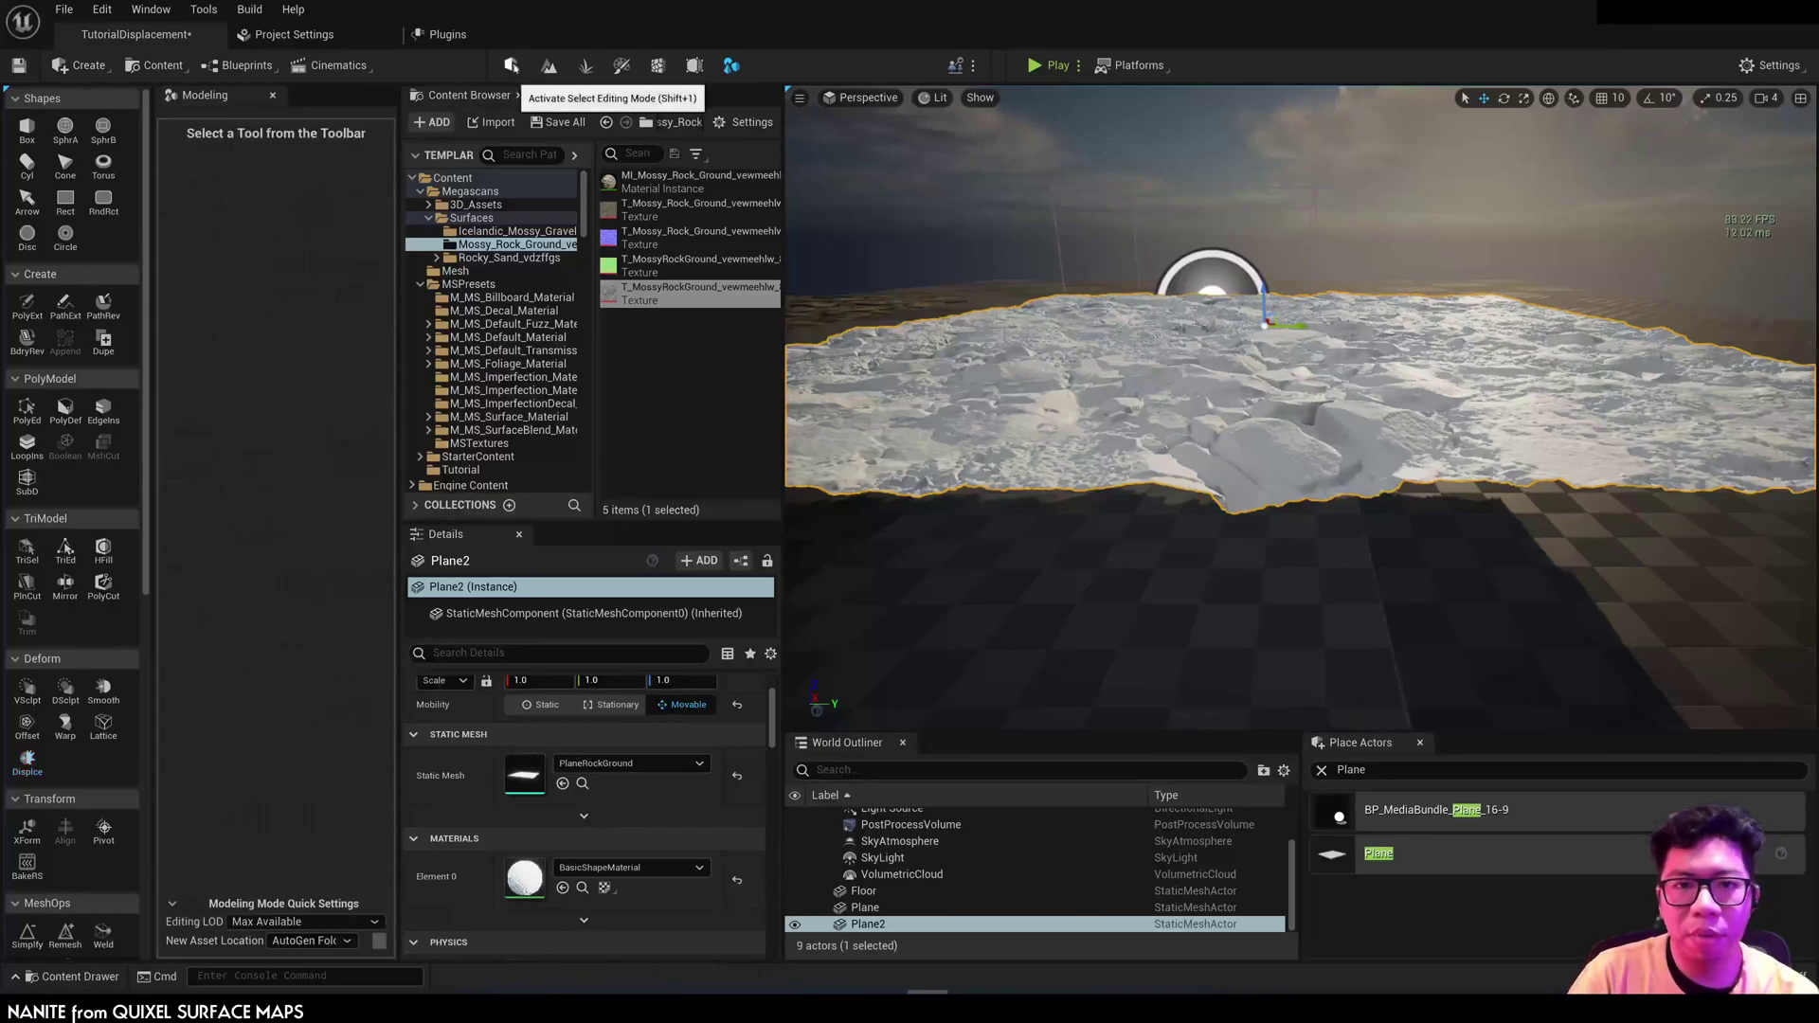
{"action": "left_click", "coordinate": [512, 66]}
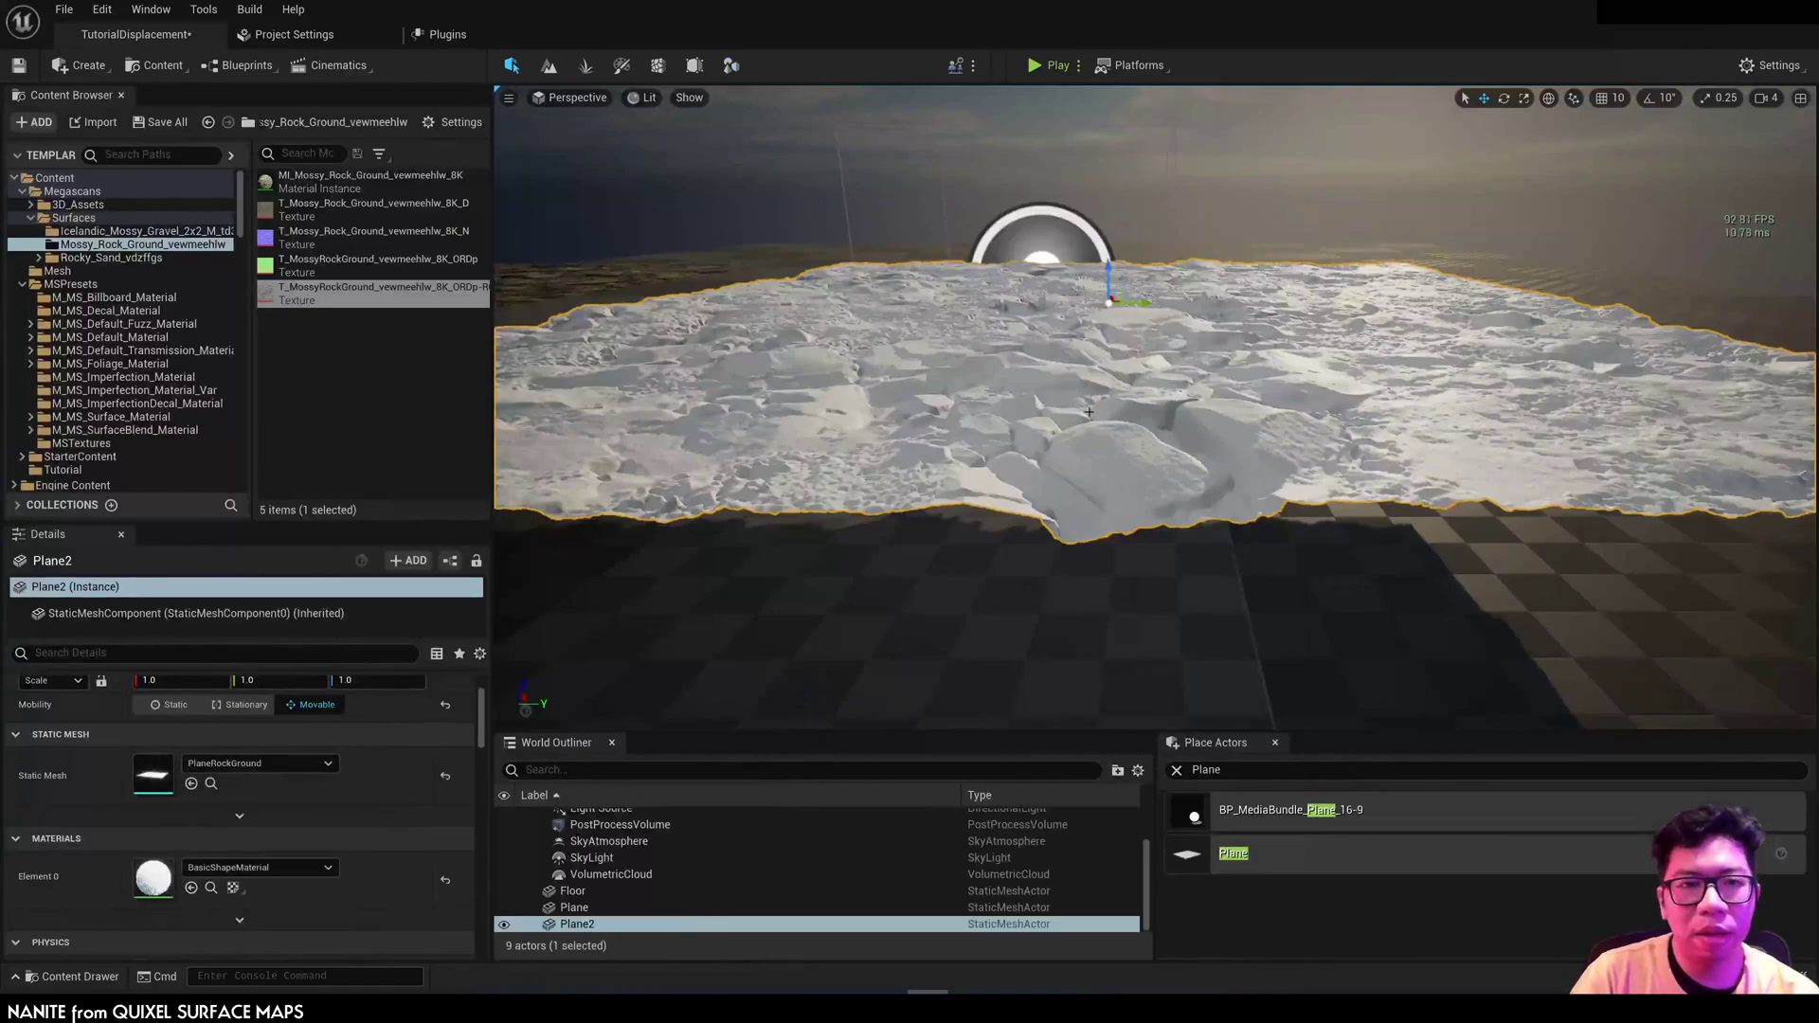
Step: Rotate the sun to a low angle and examine the relief of the displaced plane beside the flat textured one
{"action": "key", "text": "ctrl+l"}
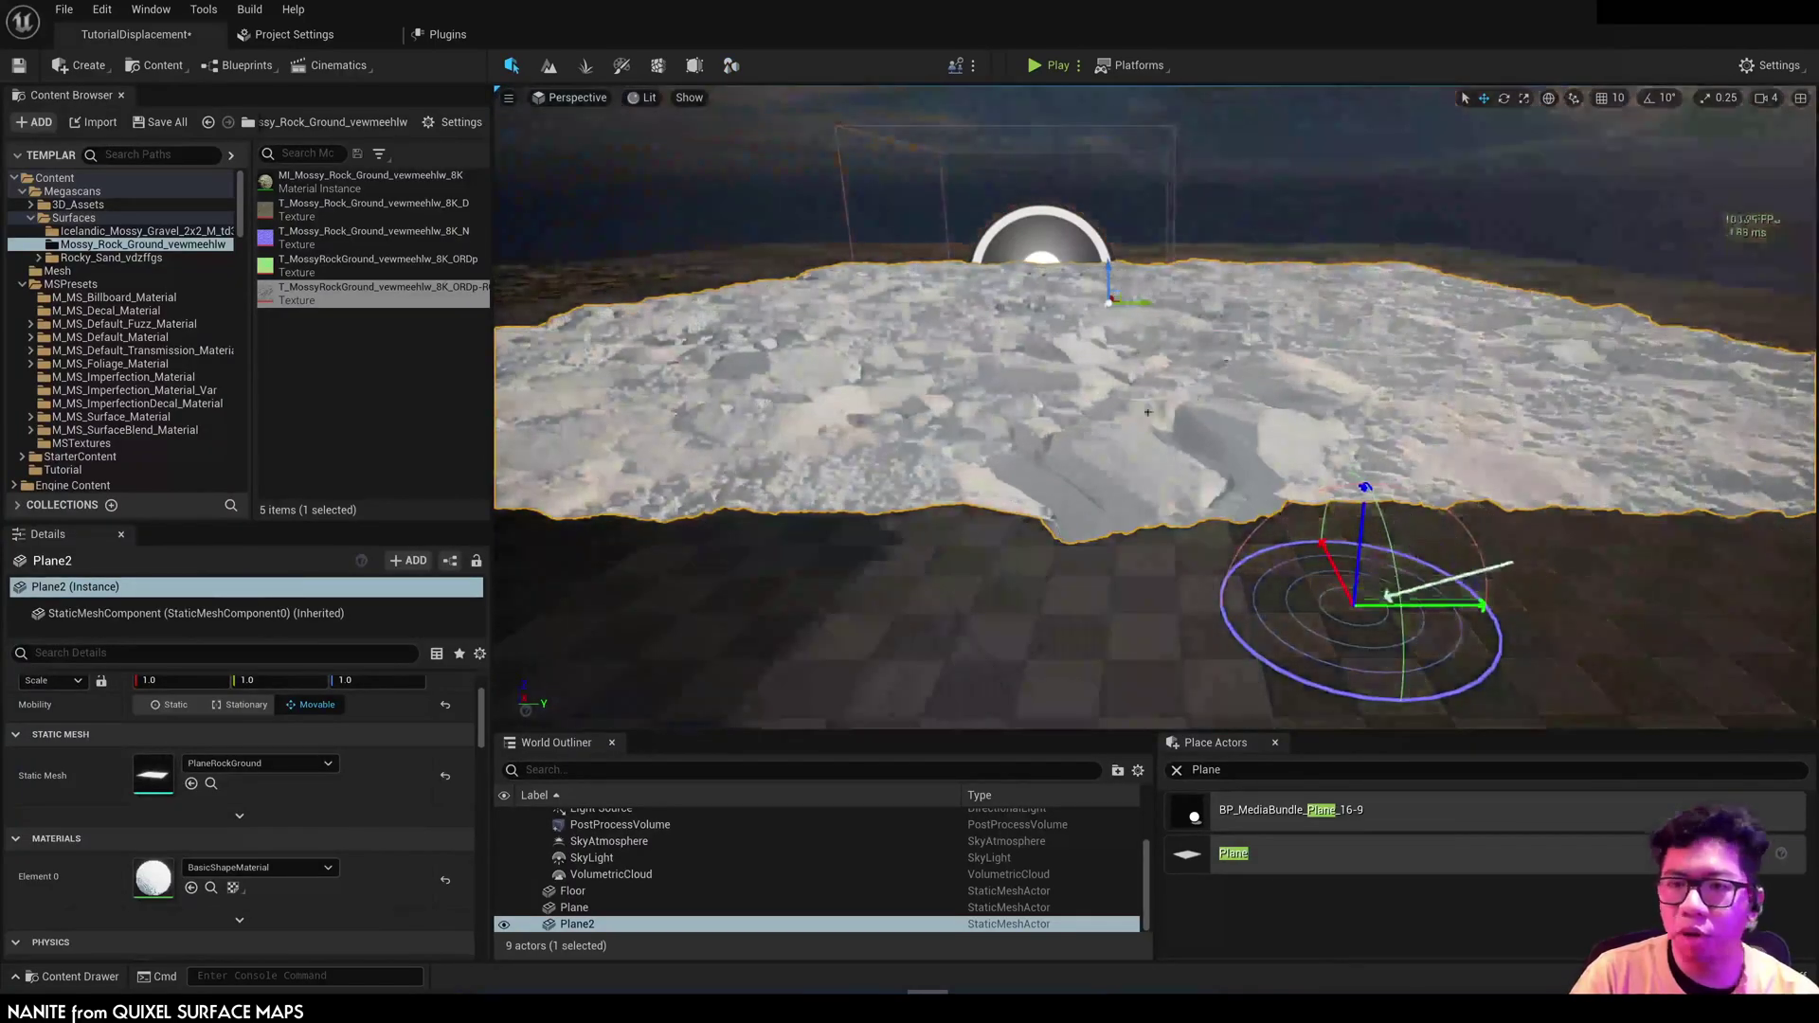
{"action": "key", "text": "ctrl+l"}
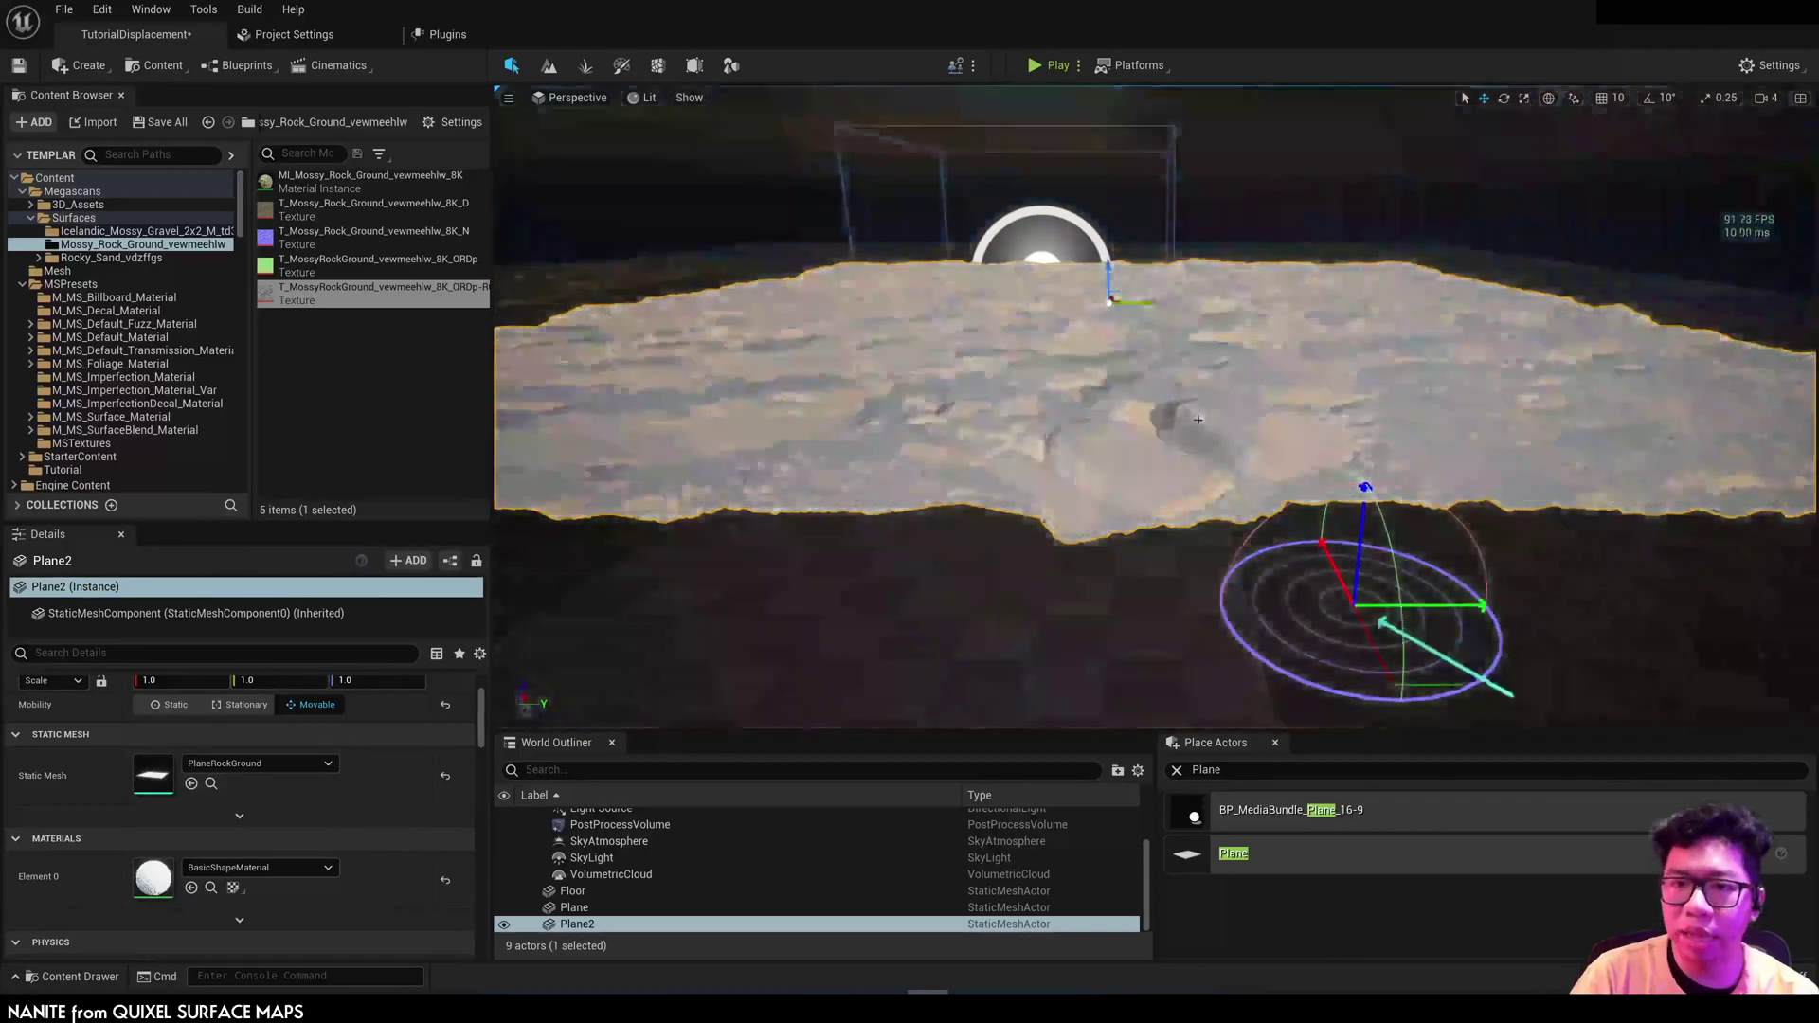
{"action": "key", "text": "ctrl+l"}
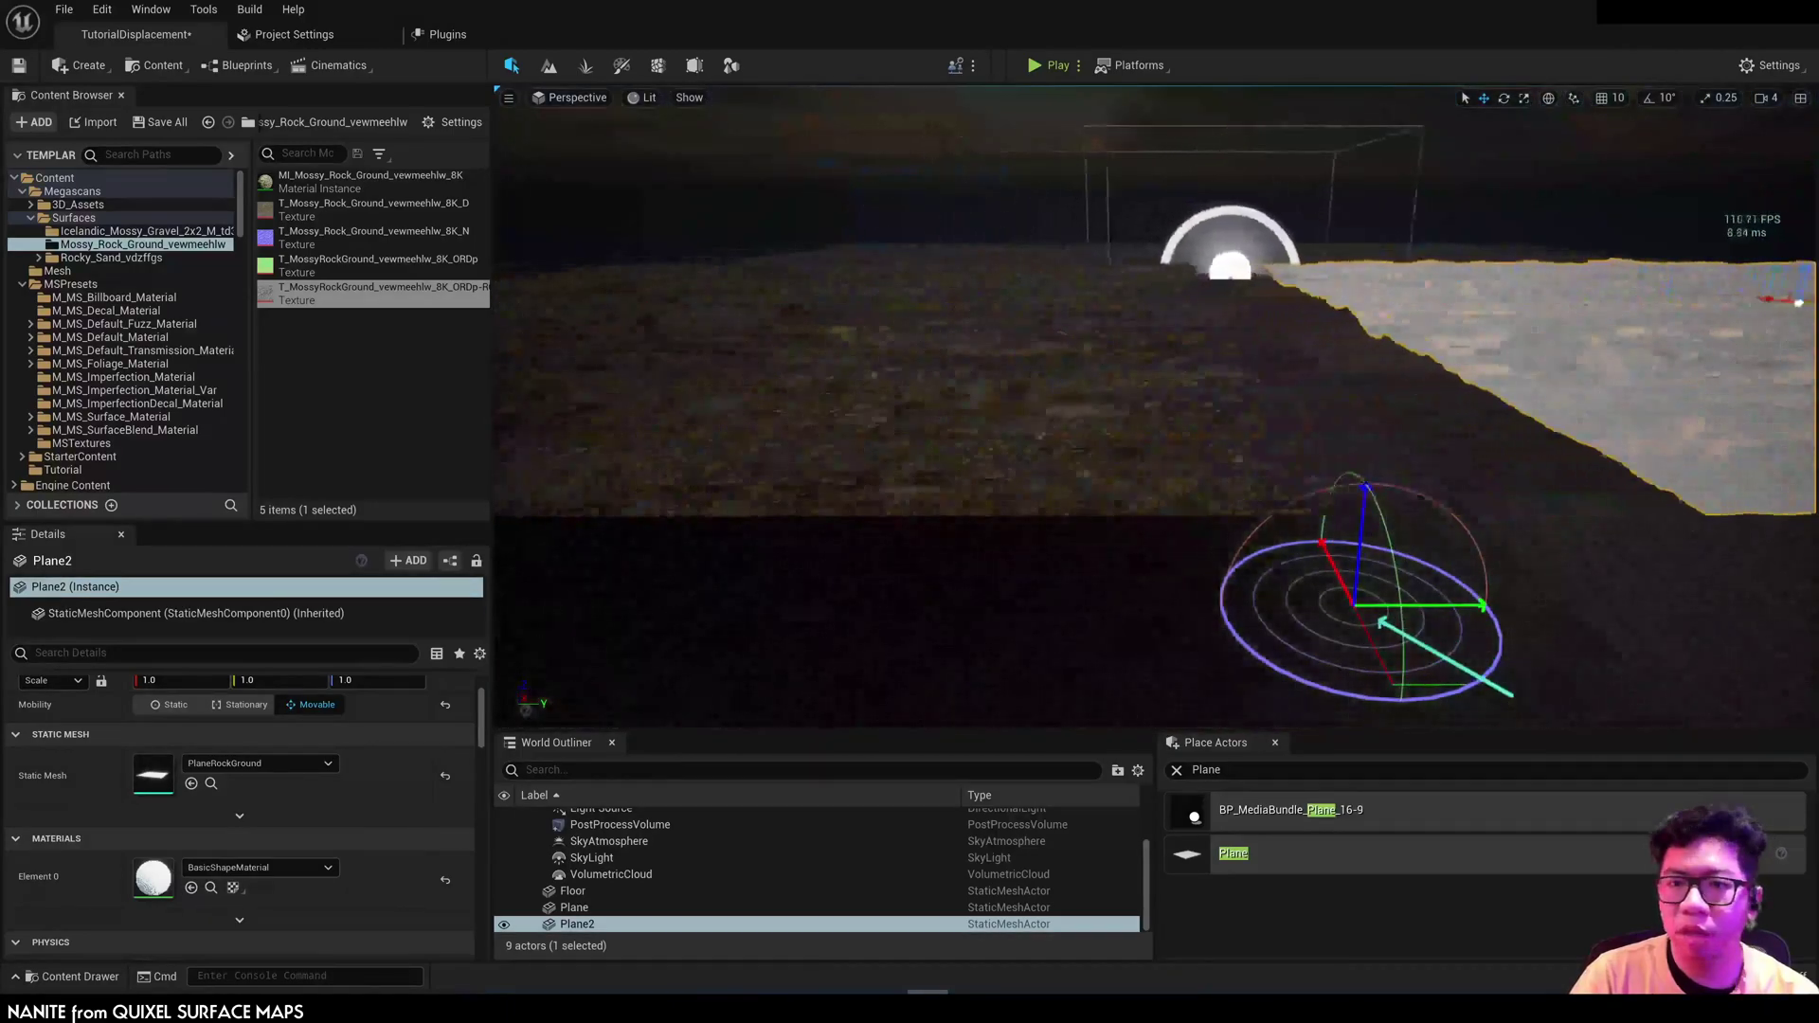
{"action": "key", "text": "d"}
{"action": "key", "text": "s"}
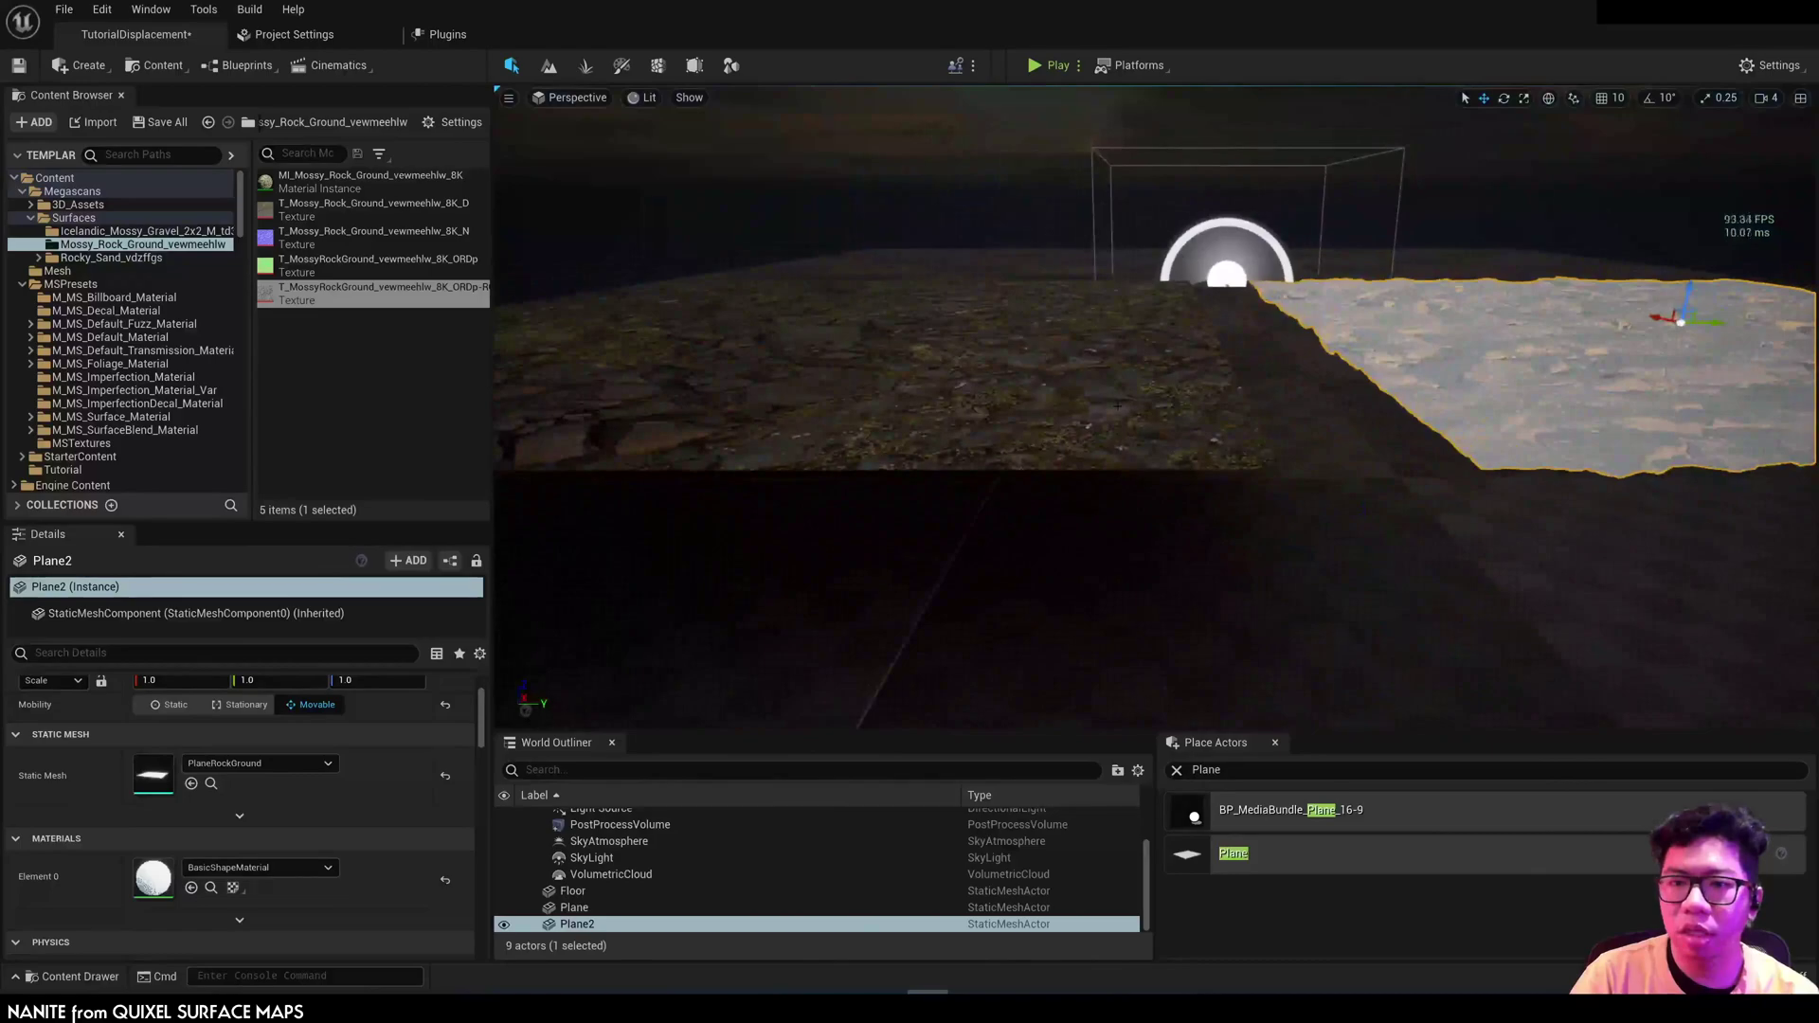
{"action": "key", "text": "d"}
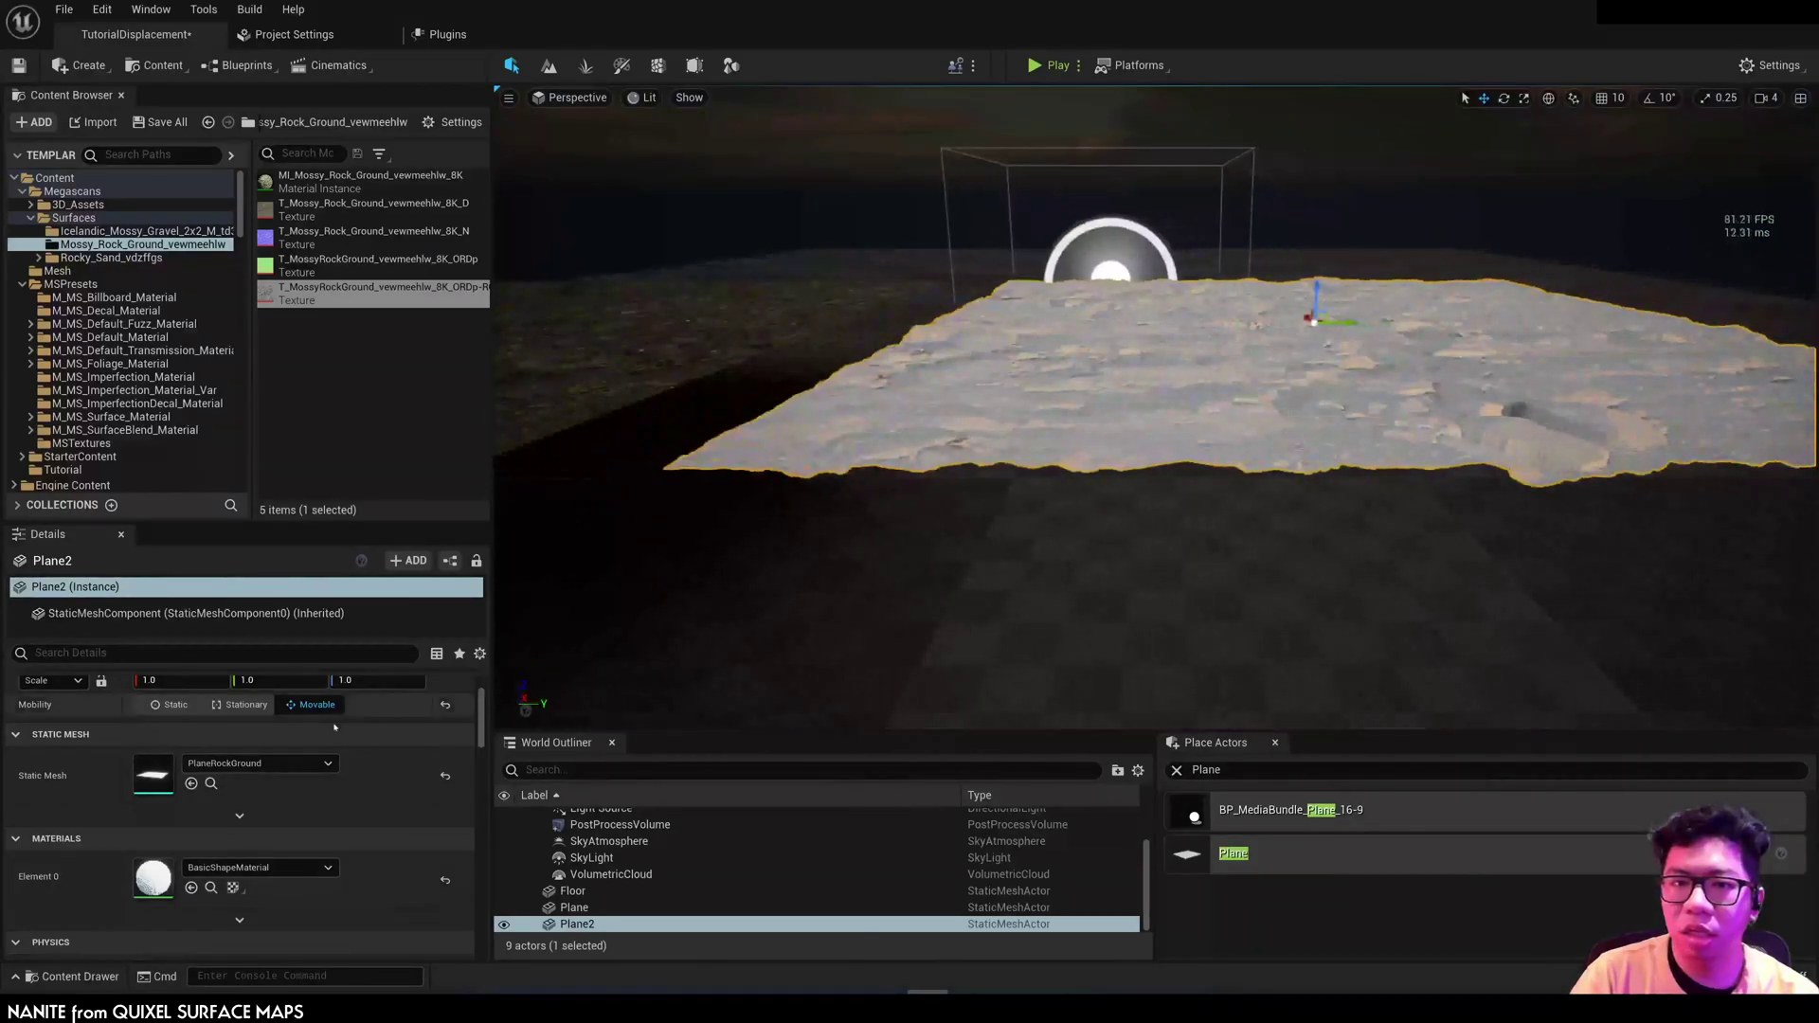
Step: Save the PlaneRockGround mesh, enable Nanite on it, and save it again
{"action": "left_click", "coordinate": [210, 782]}
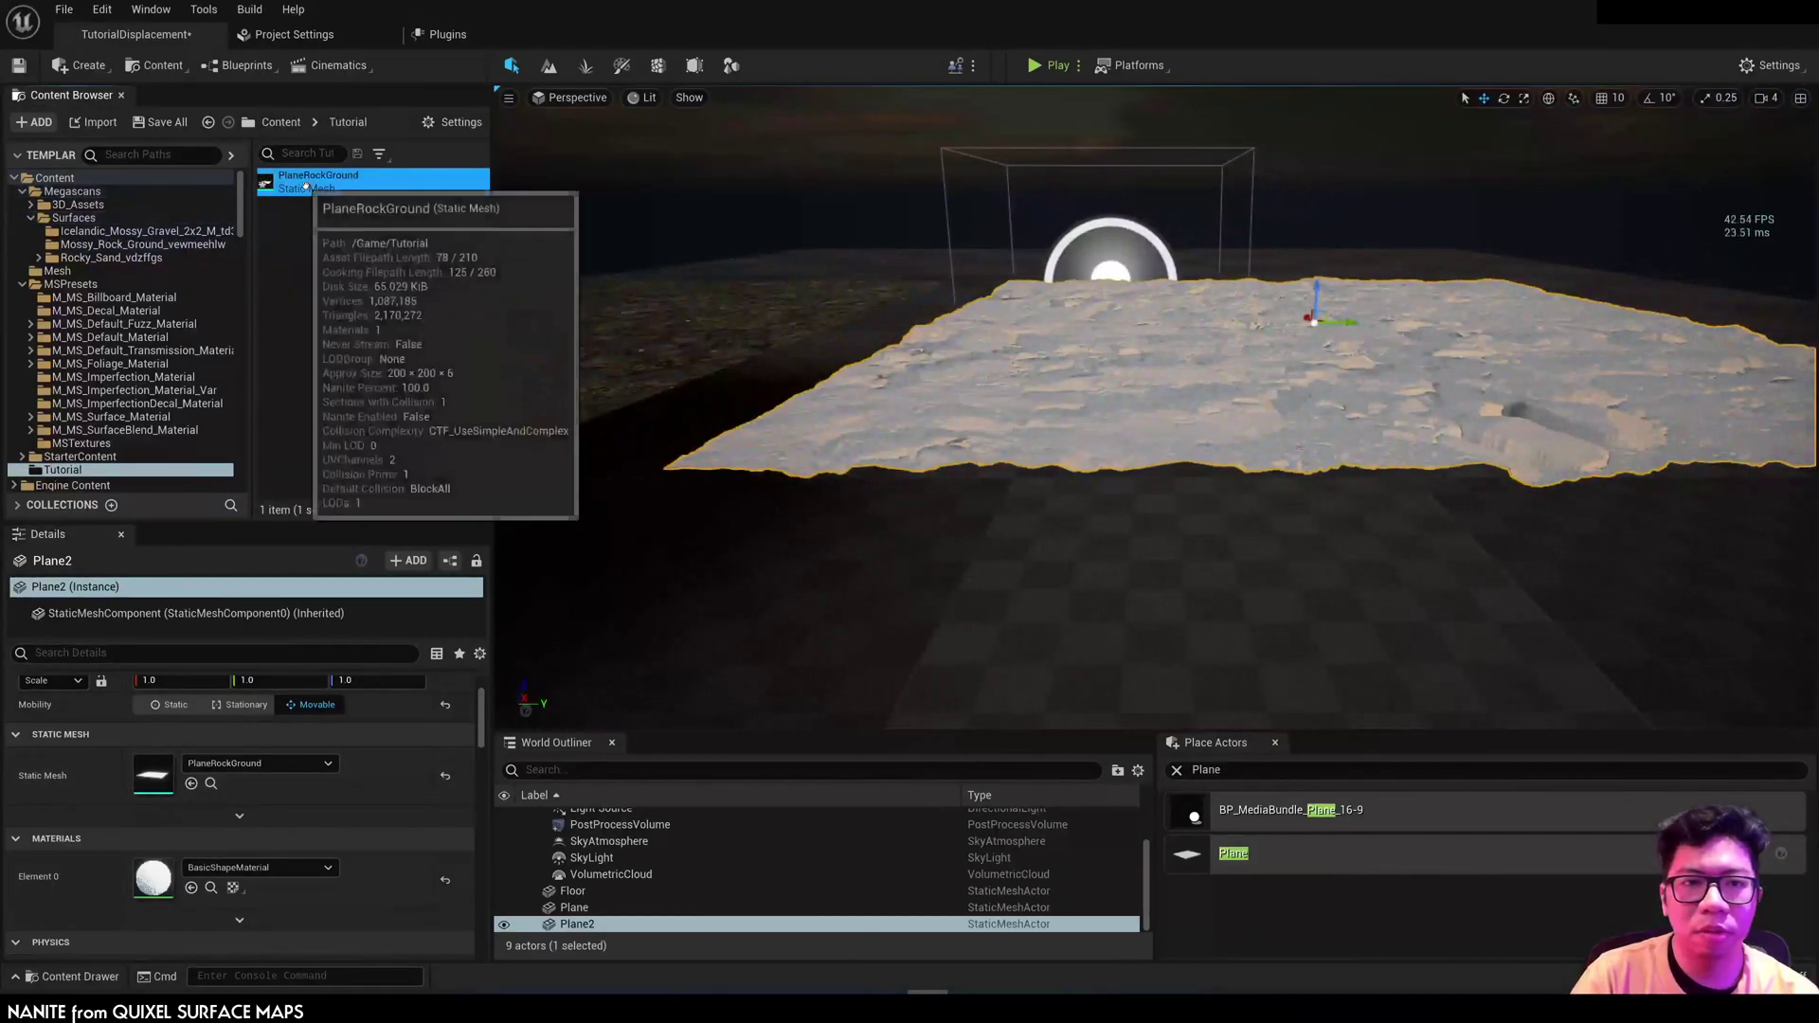
{"action": "key", "text": "ctrl+s"}
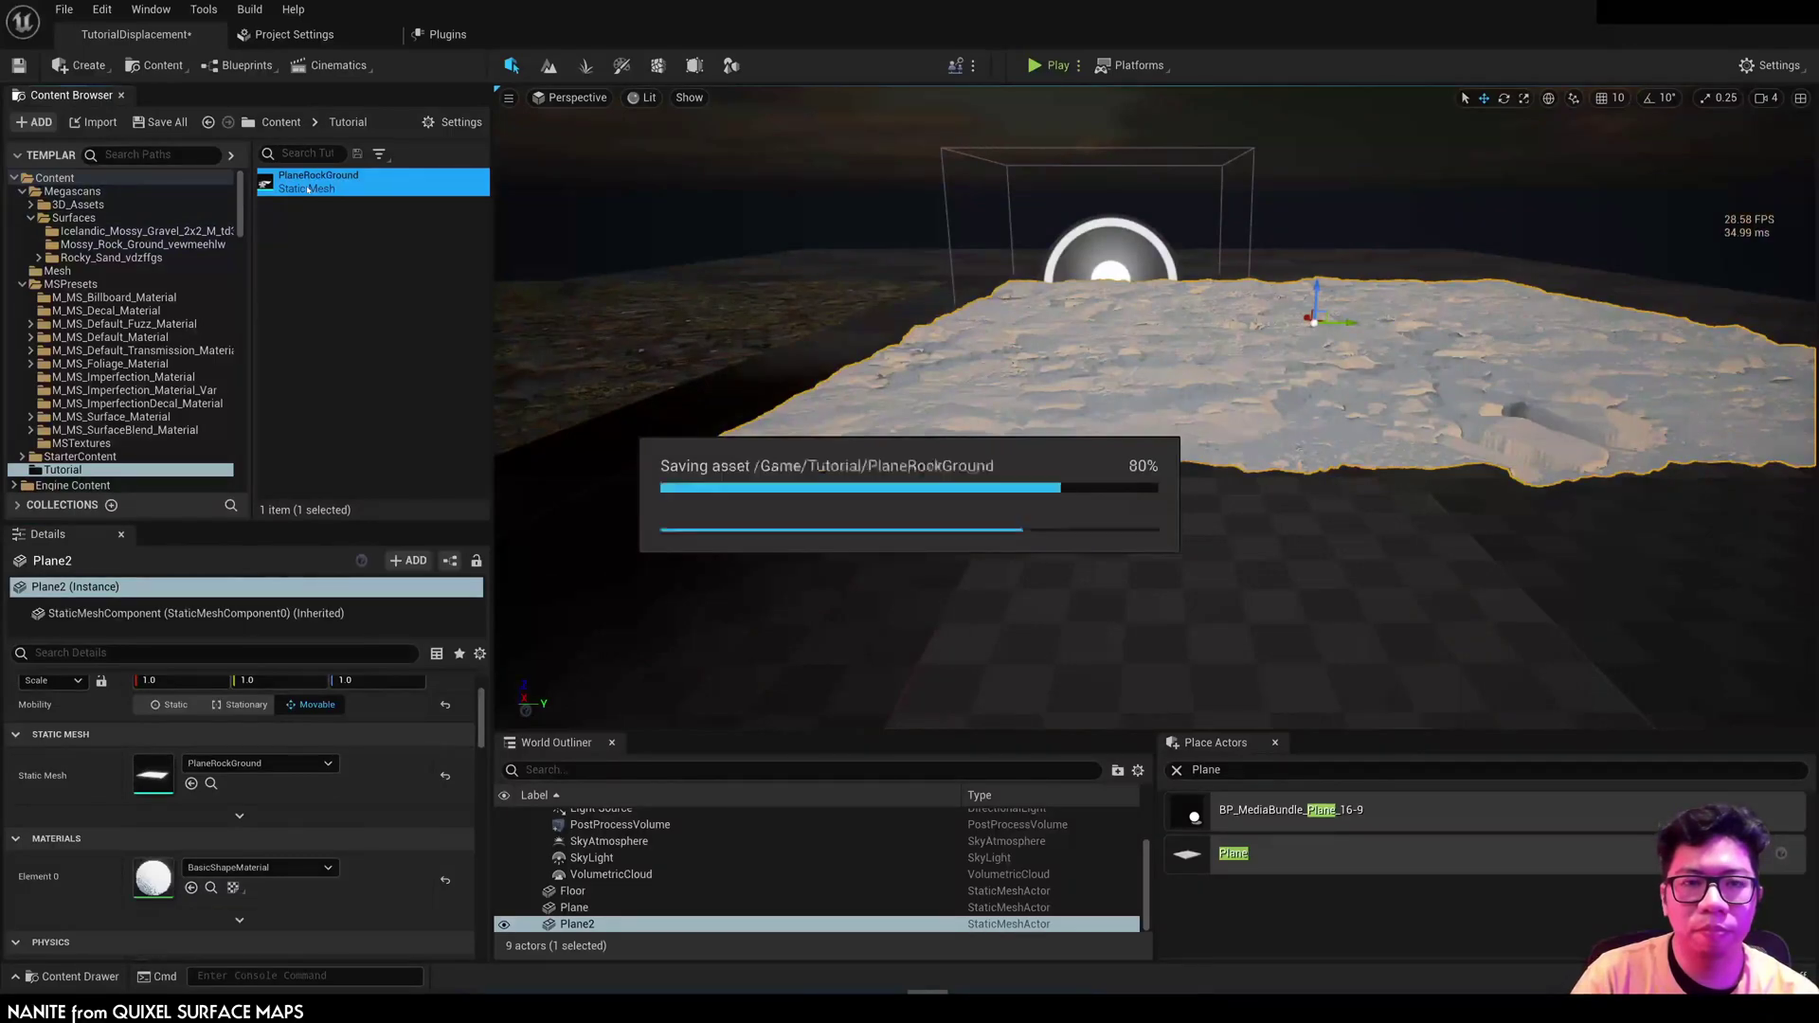
{"action": "right_click", "coordinate": [305, 187]}
{"action": "mouse_move", "coordinate": [398, 227]}
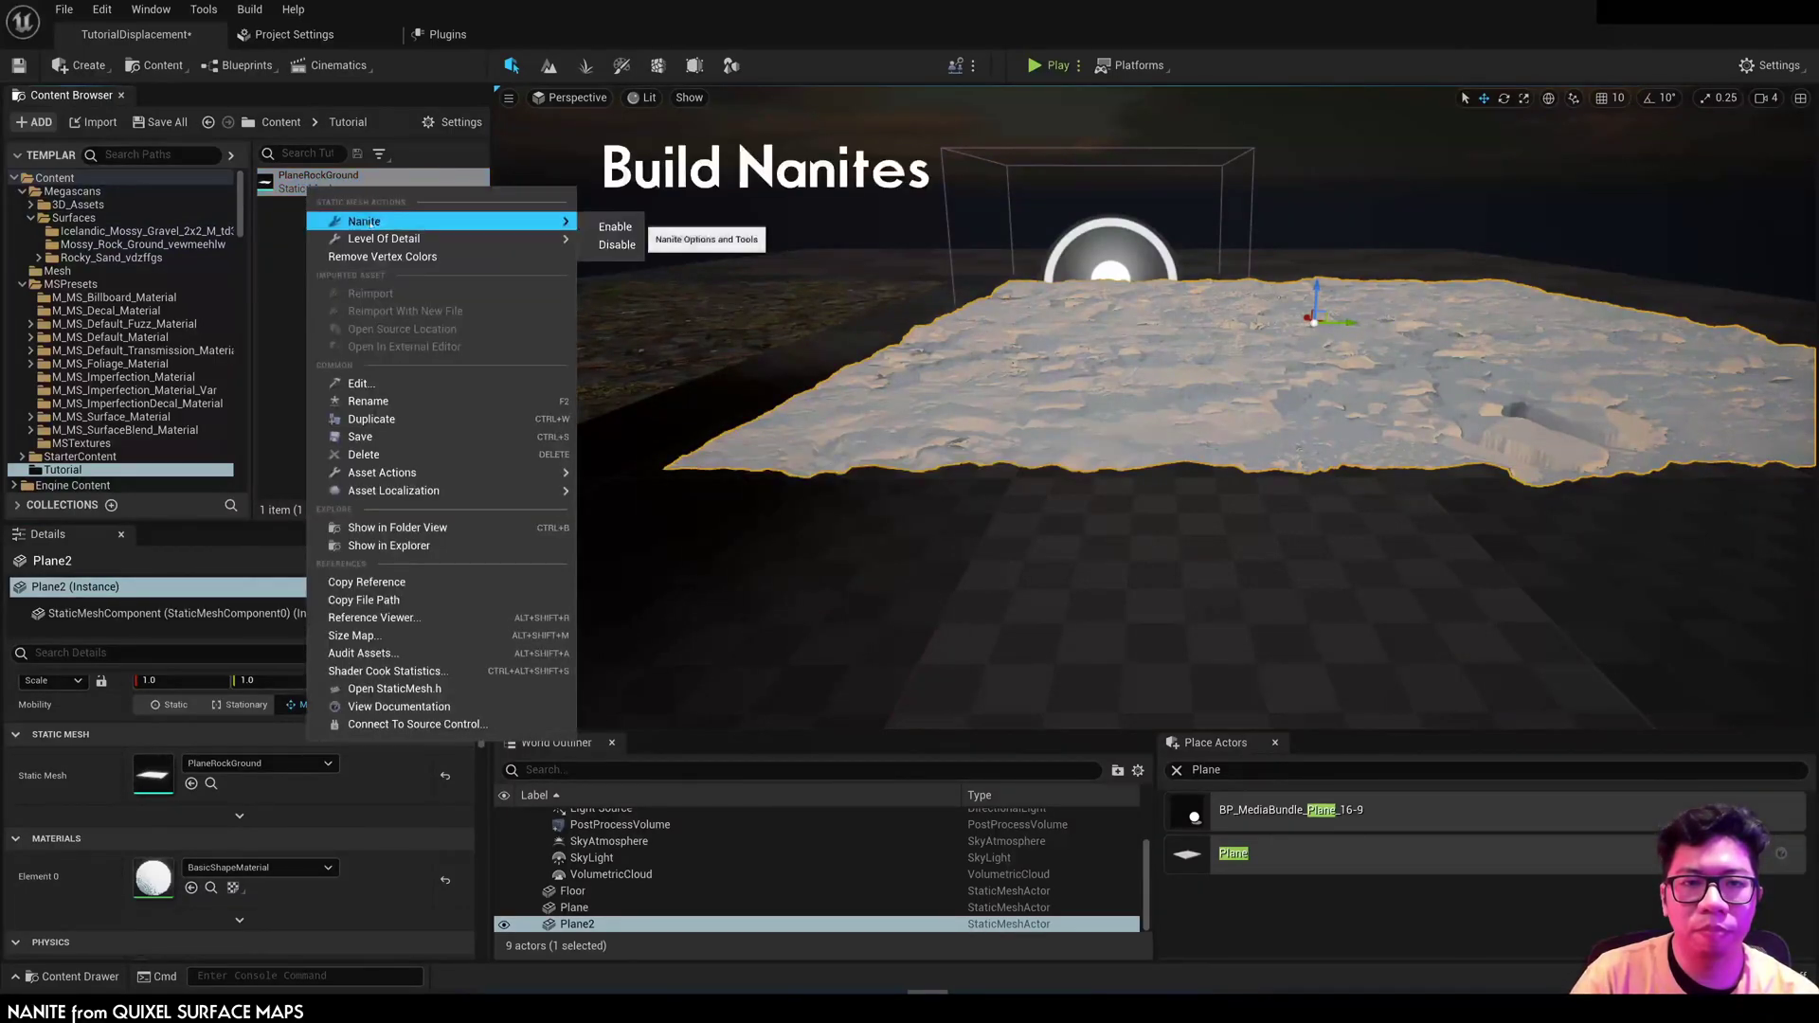
{"action": "left_click", "coordinate": [600, 230]}
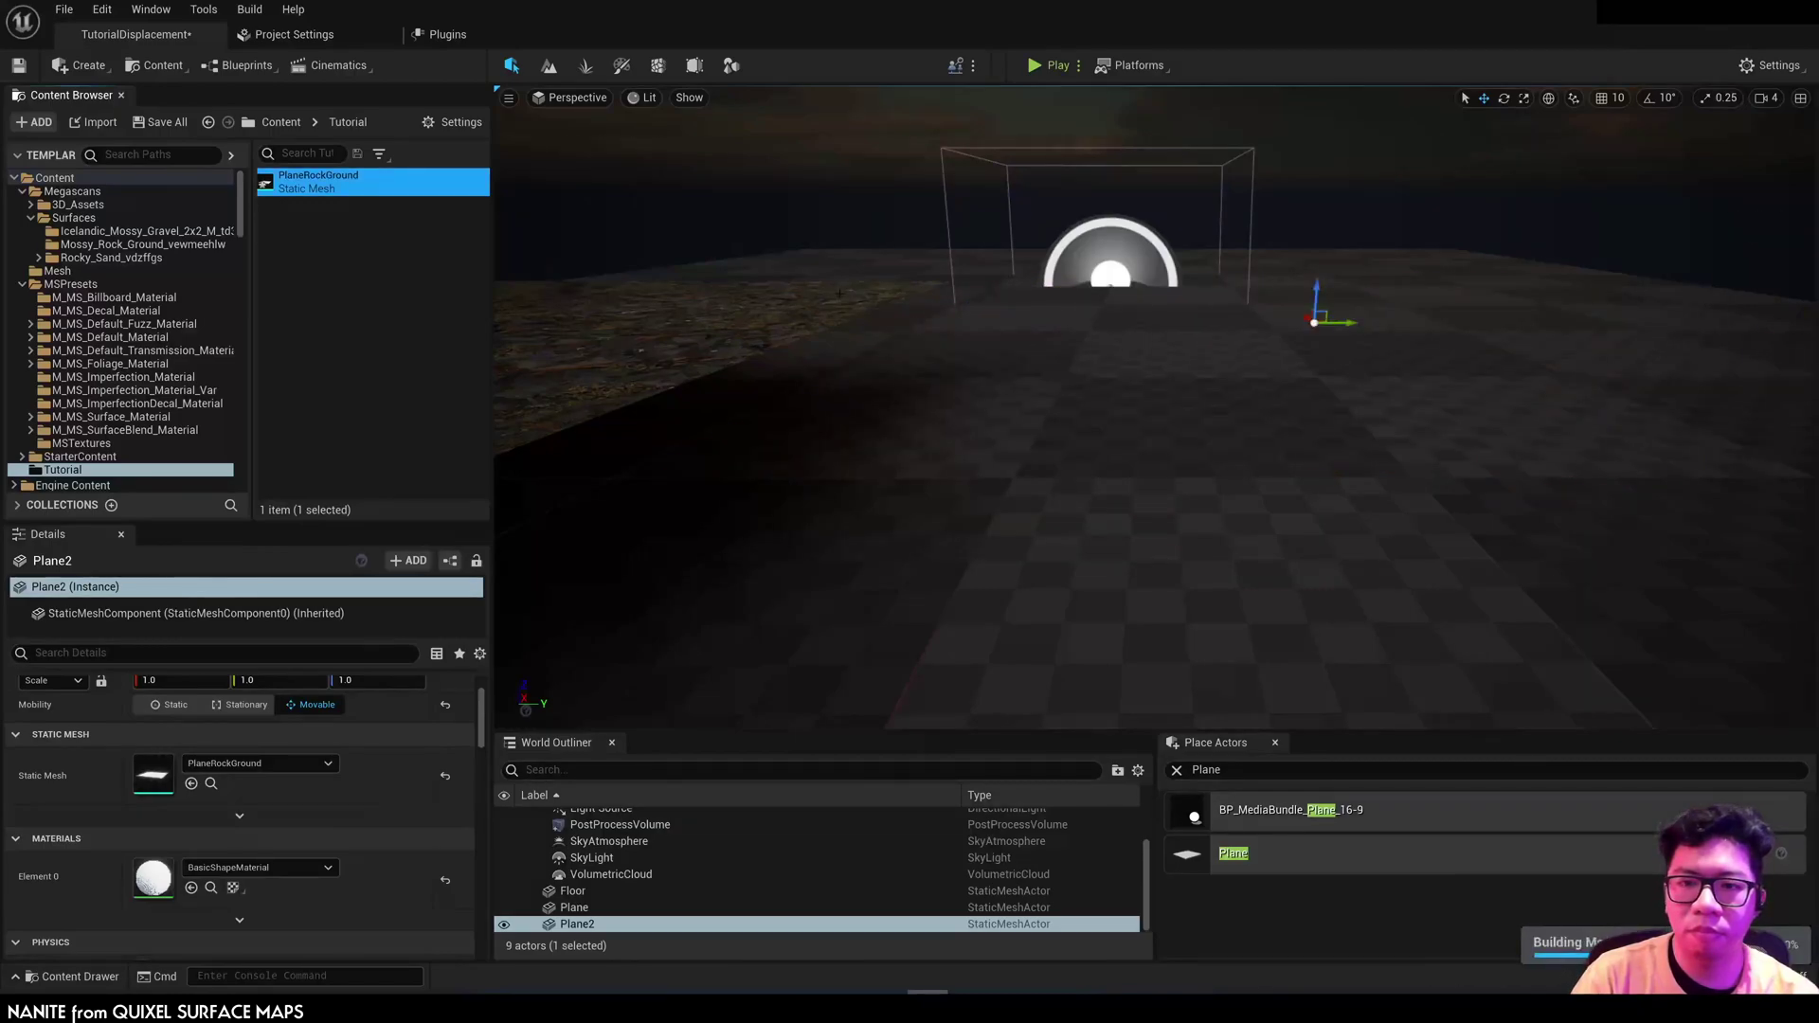
{"action": "mouse_move", "coordinate": [363, 188]}
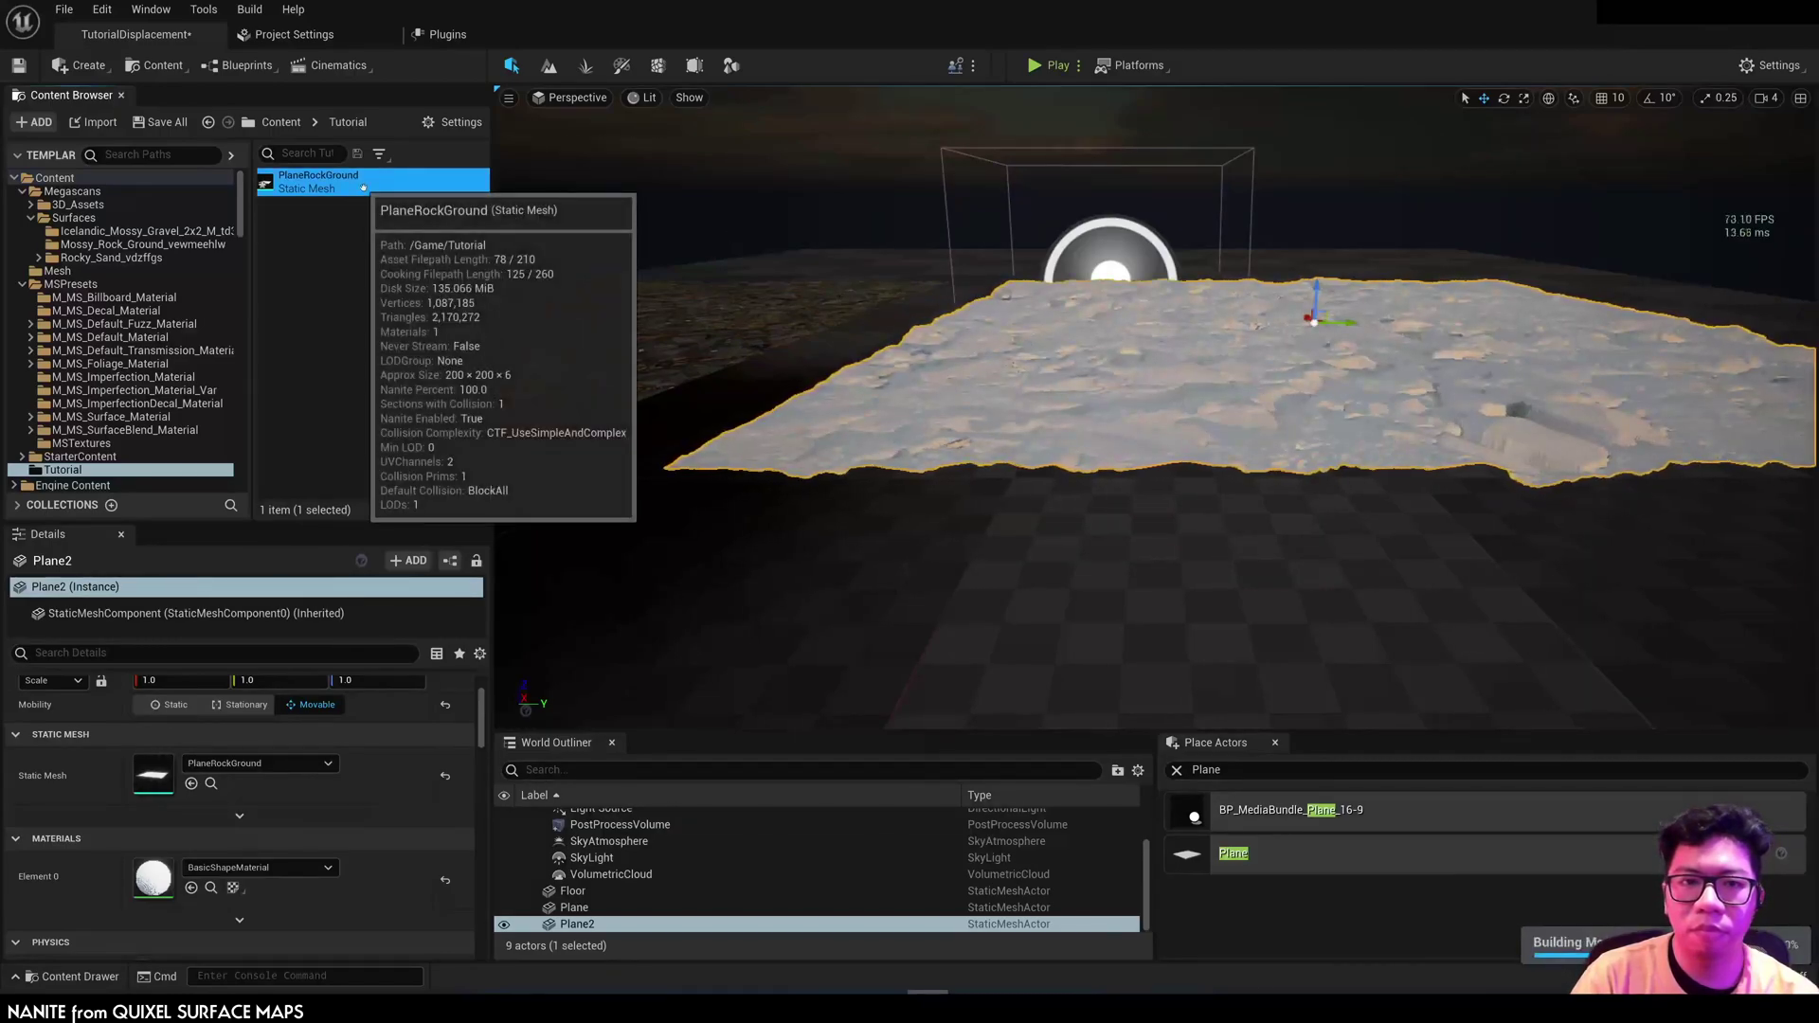
{"action": "key", "text": "ctrl+s"}
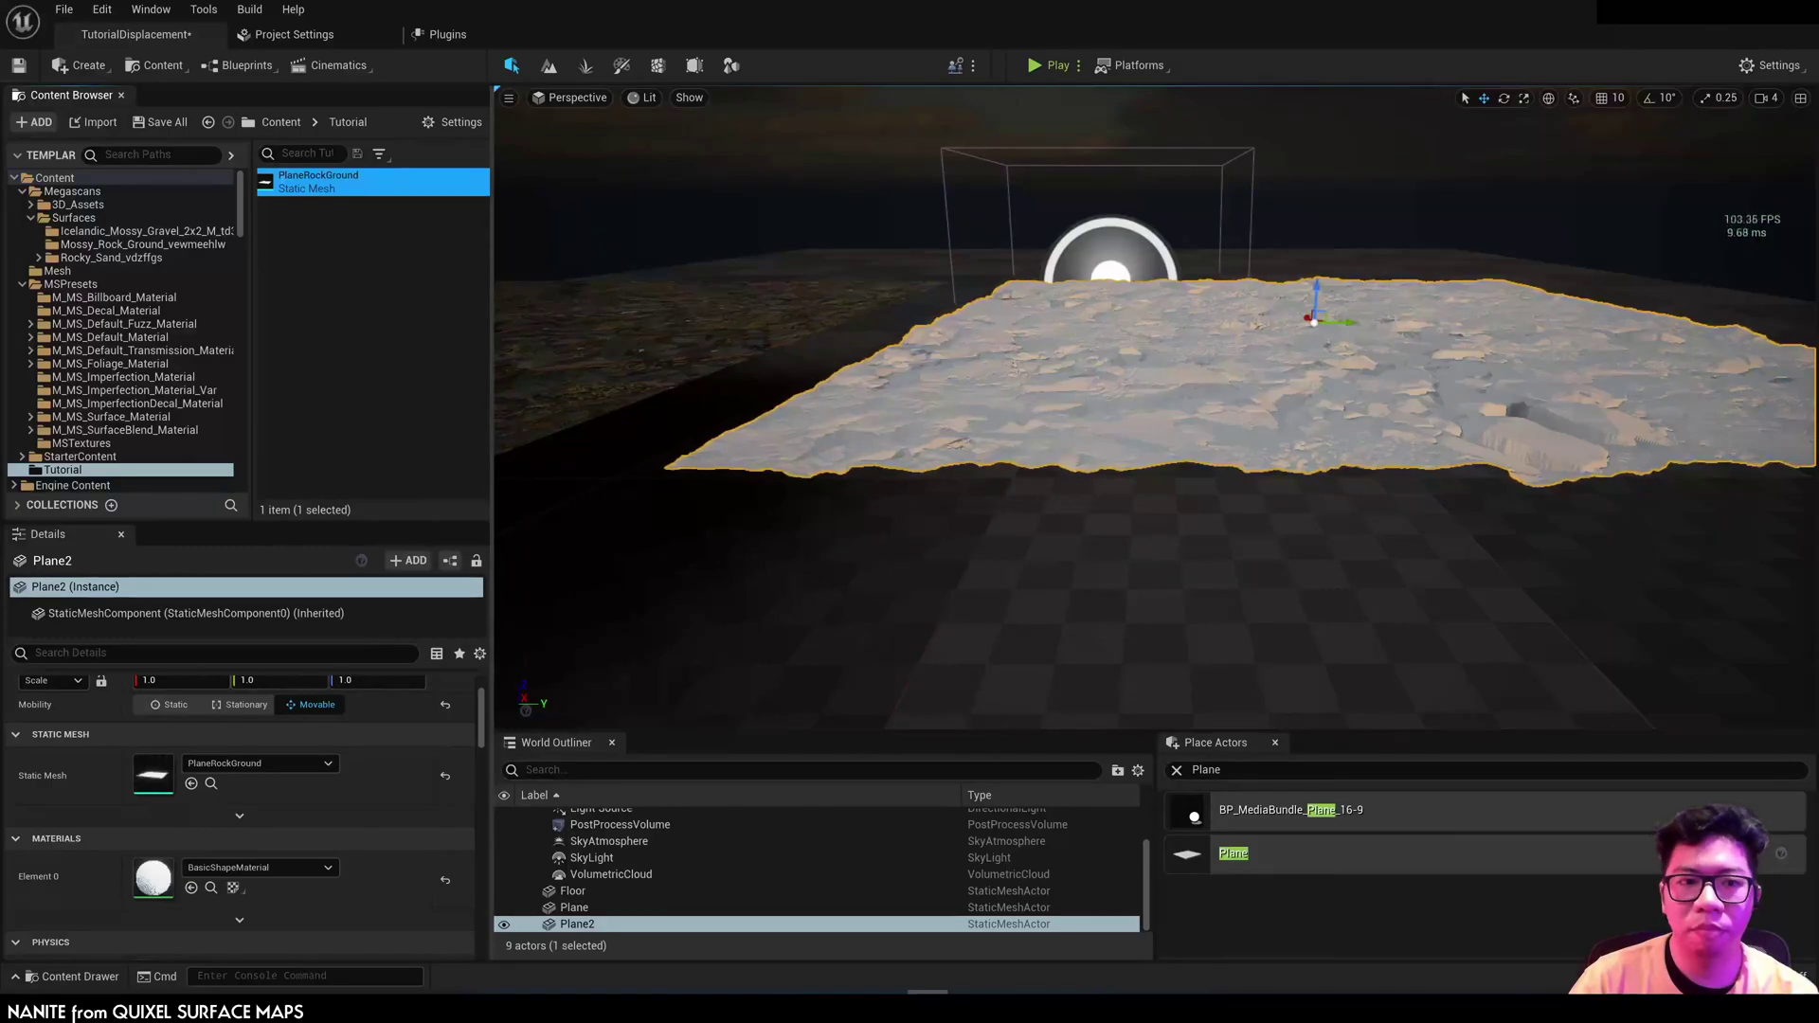
Step: Rotate the sun for brighter light and apply the MI_Mossy_Rock_Ground_vewmeehlw_8K material instance to the displaced plane
{"action": "left_click", "coordinate": [1146, 592]}
{"action": "key", "text": "ctrl+l"}
{"action": "key", "text": "ctrl+l"}
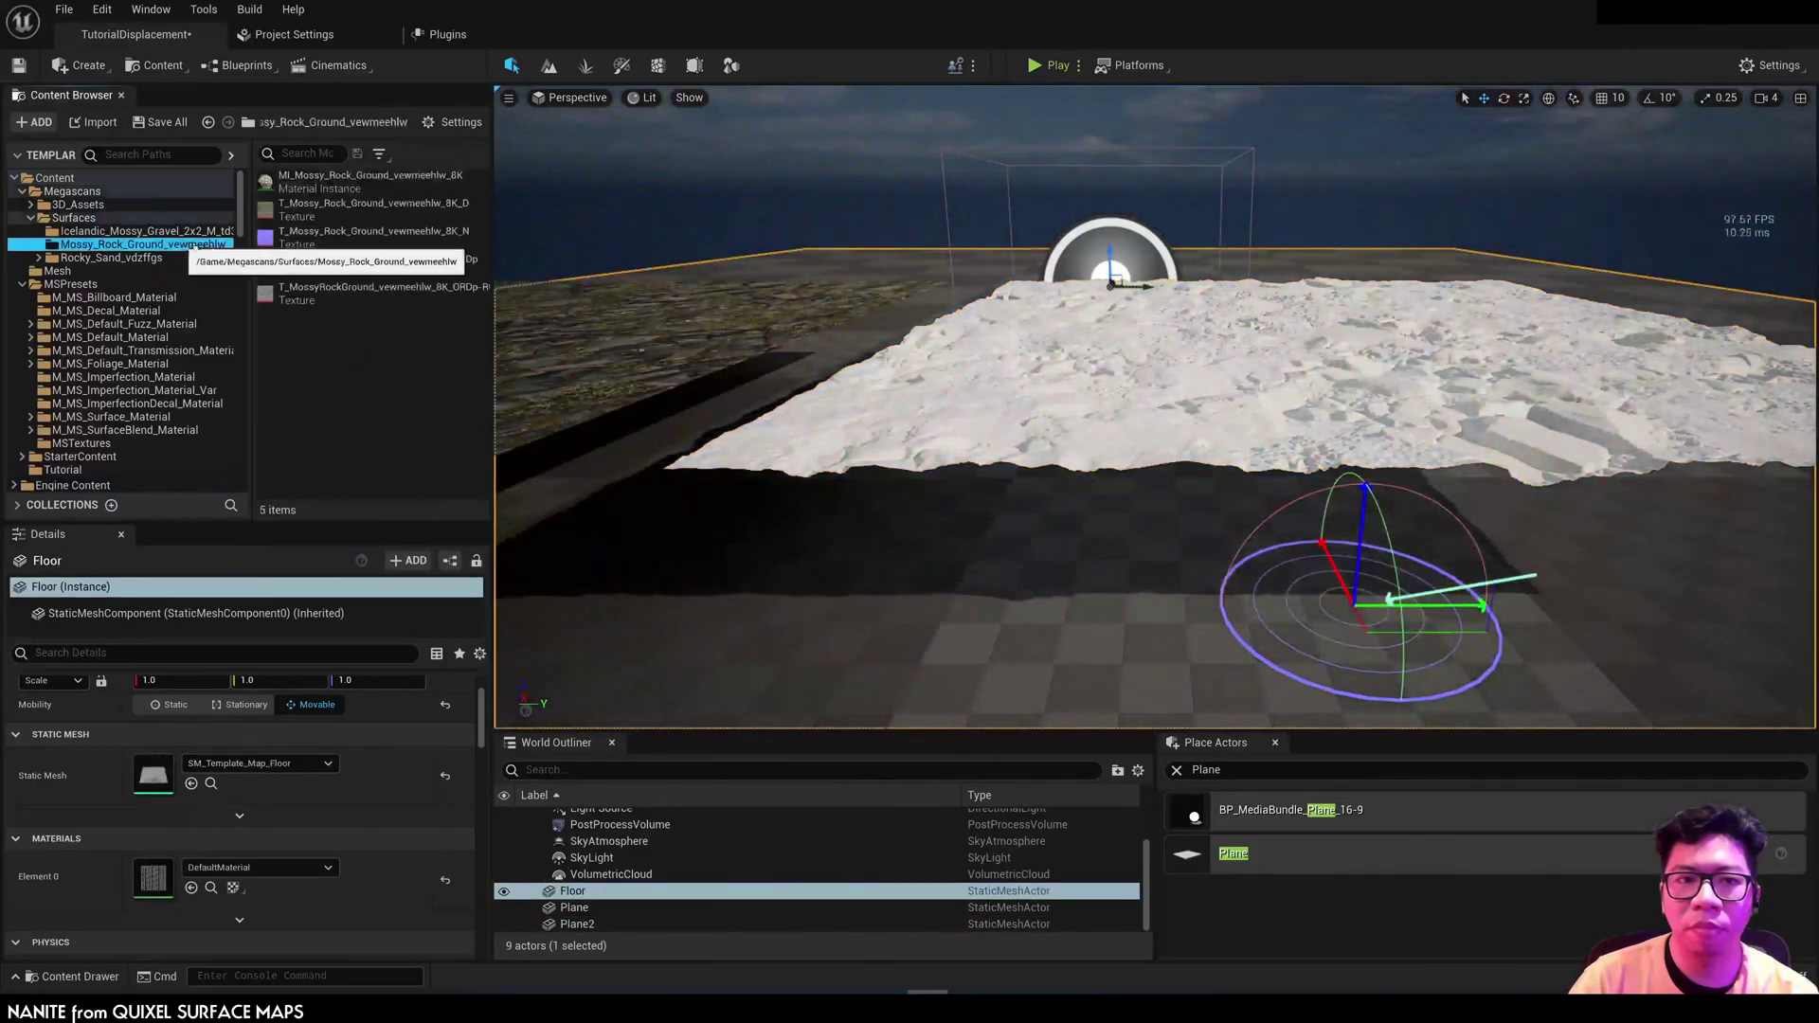
{"action": "left_click_drag", "start_coordinate": [370, 180], "coordinate": [833, 398]}
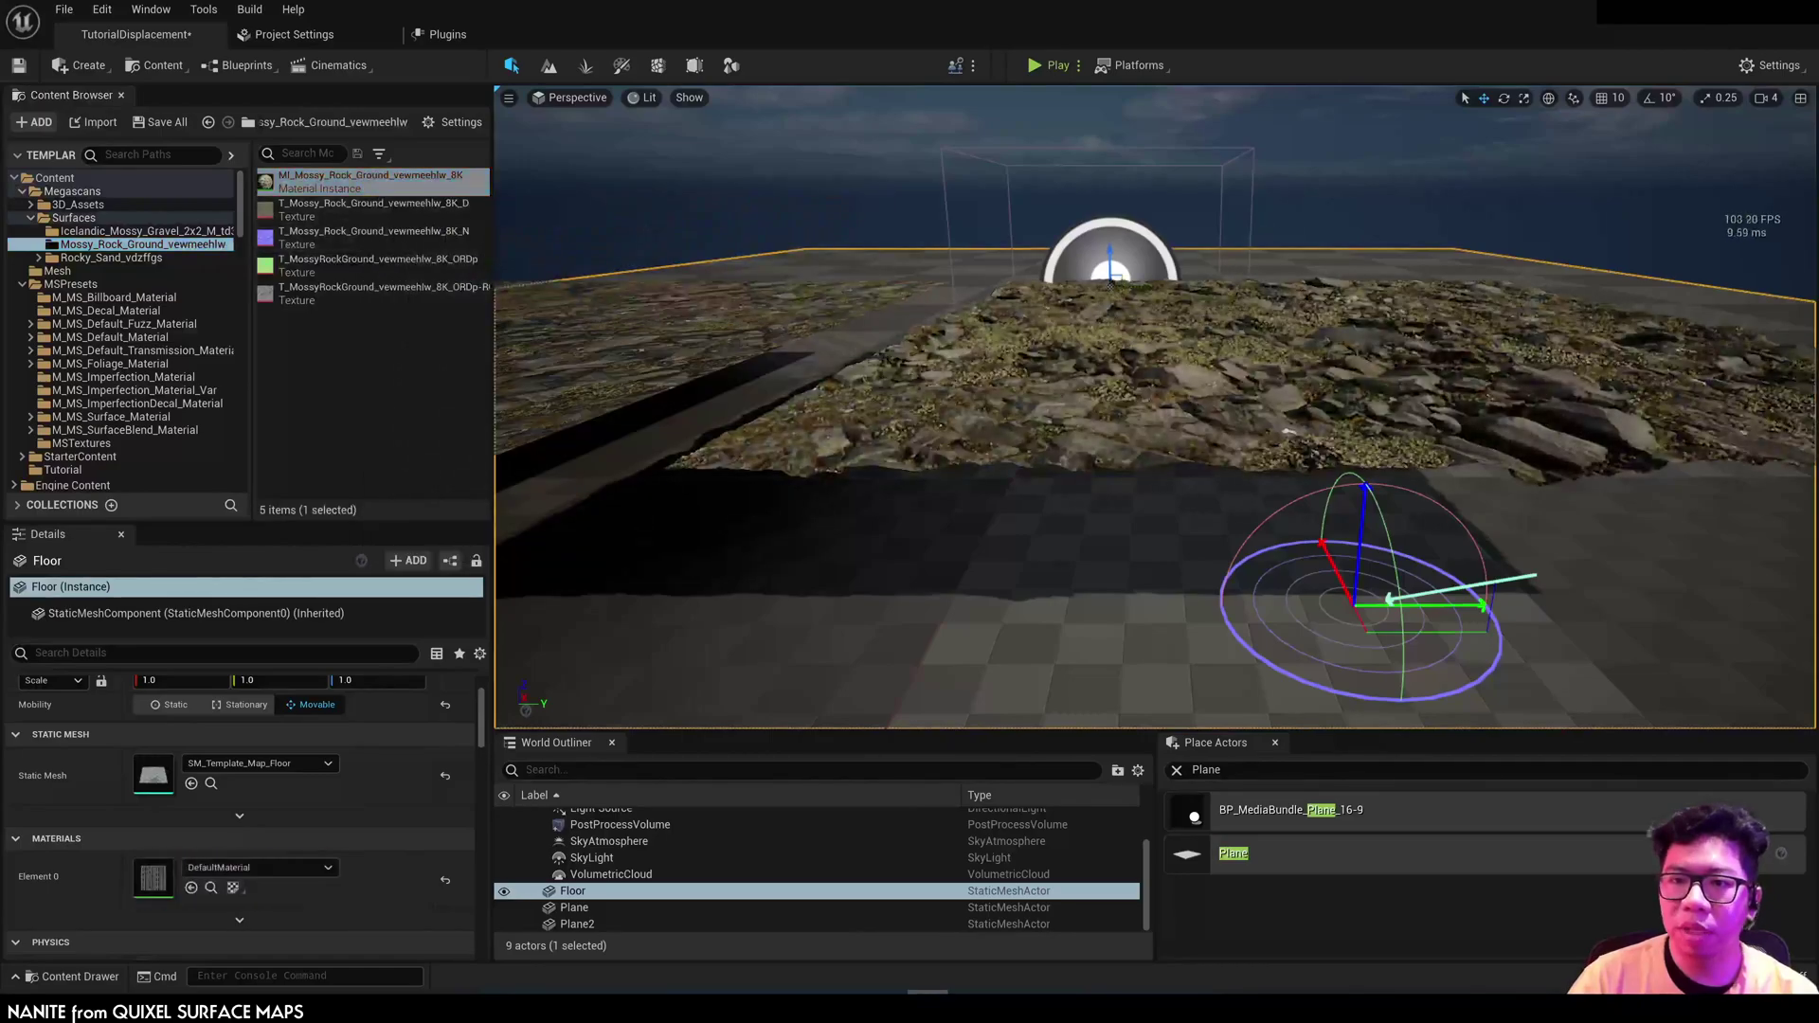
Step: Move the displaced plane, Plane2, sideways until its edge meets the flat rock plane
{"action": "right_click_drag", "start_coordinate": [1156, 408], "coordinate": [1307, 379]}
{"action": "right_click_drag", "start_coordinate": [1241, 504], "coordinate": [1260, 496]}
{"action": "left_click", "coordinate": [891, 379]}
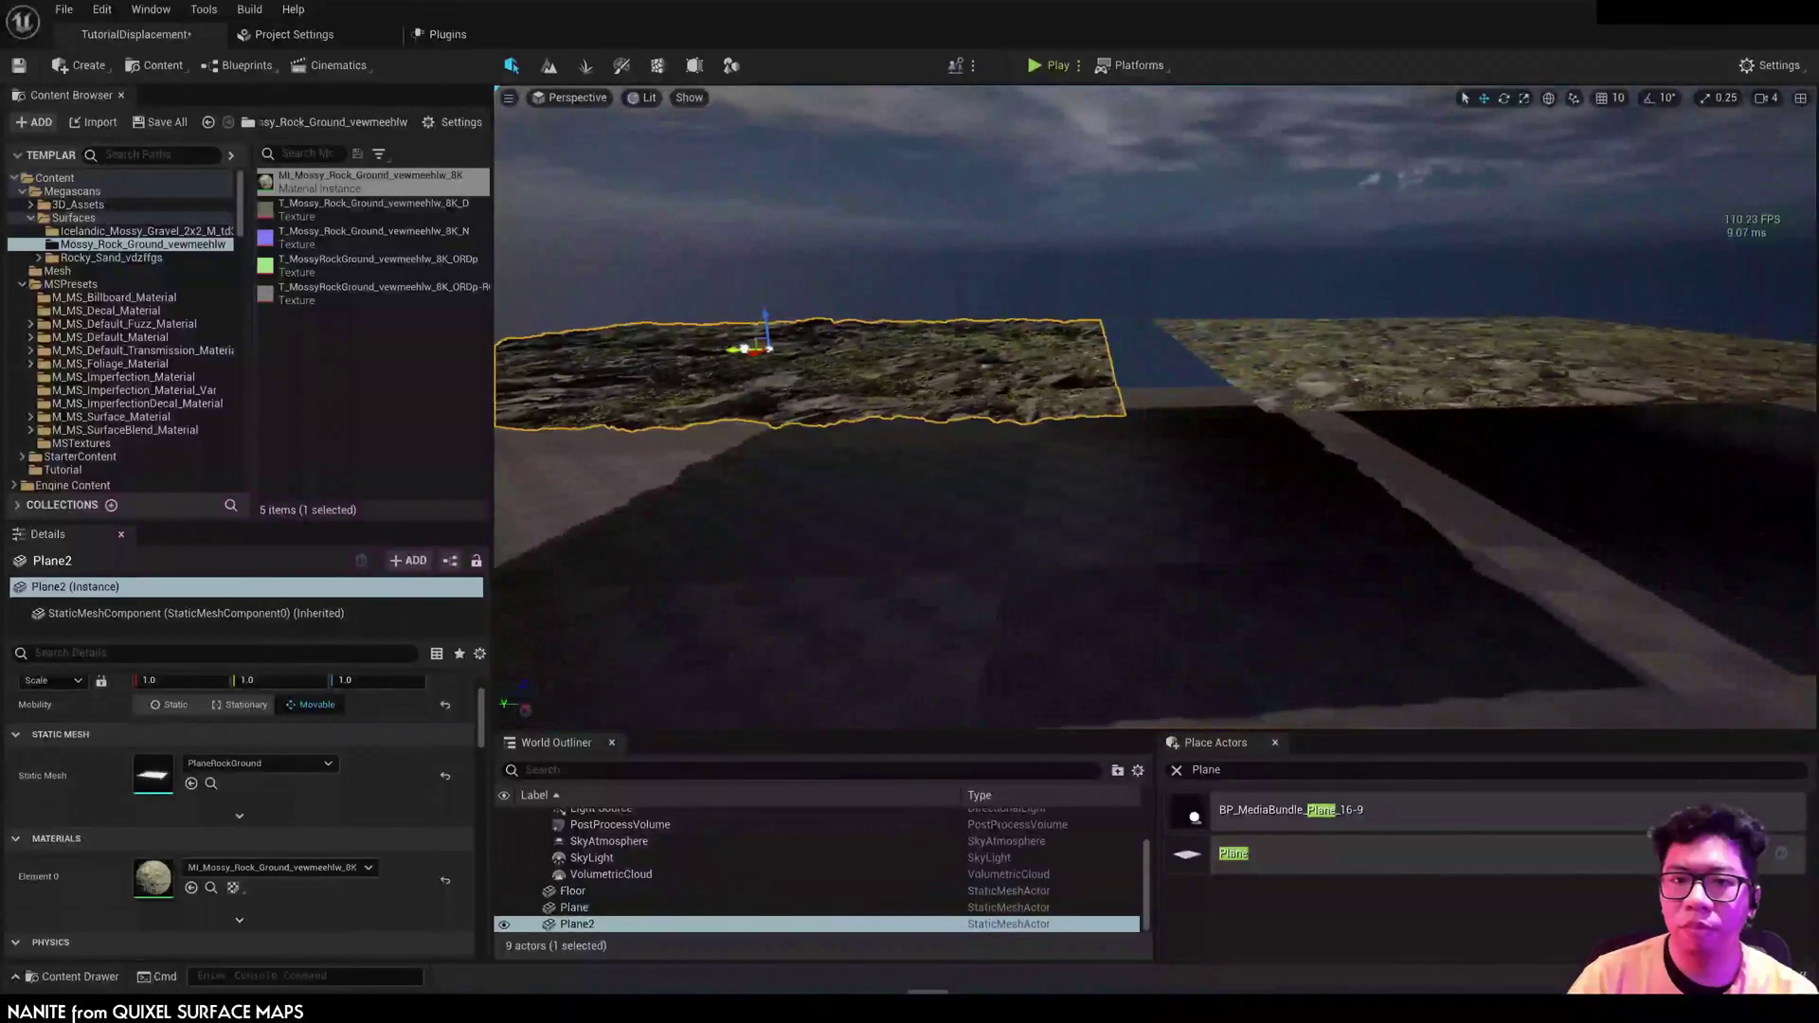
{"action": "left_click_drag", "start_coordinate": [745, 349], "coordinate": [816, 351]}
Step: Compare the displaced and flat rock planes in the Top view, and again in the Perspective view
{"action": "left_click", "coordinate": [577, 97]}
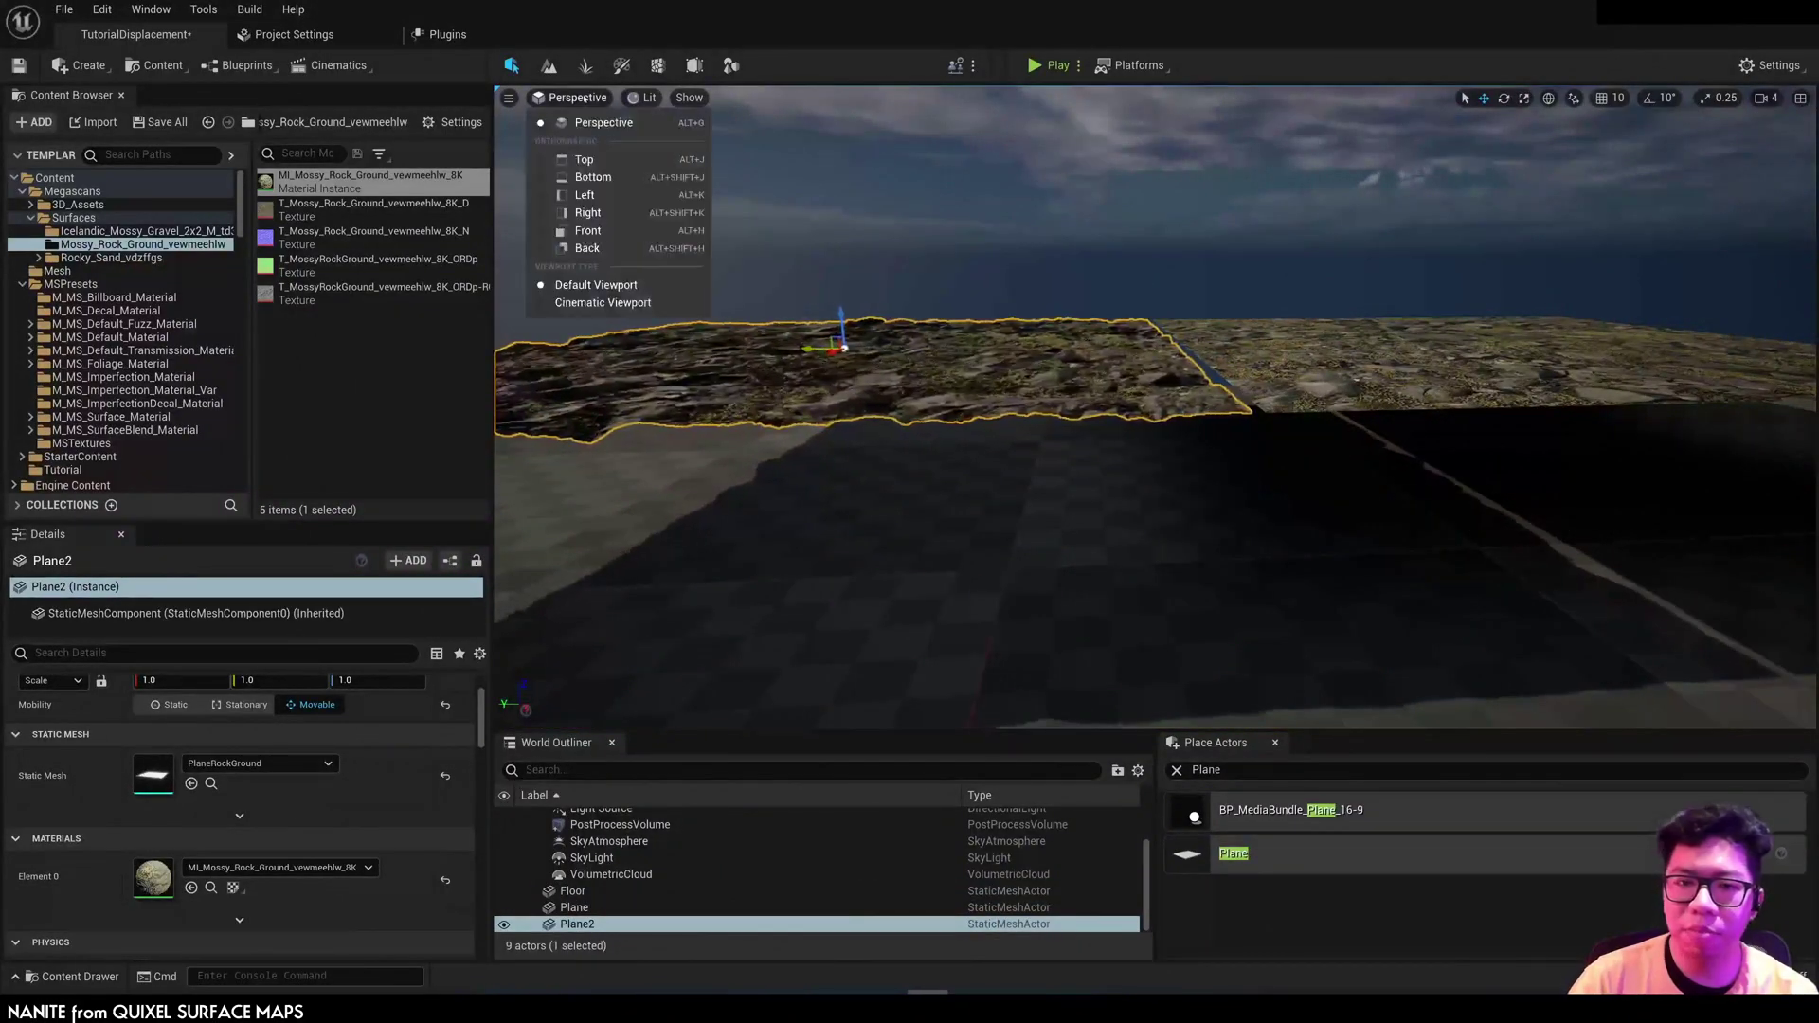
{"action": "left_click", "coordinate": [583, 159]}
{"action": "scroll", "coordinate": [846, 601], "scroll_direction": "up", "scroll_amount": 6}
{"action": "right_click_drag", "start_coordinate": [881, 432], "coordinate": [943, 378]}
{"action": "scroll", "coordinate": [941, 381], "scroll_direction": "up", "scroll_amount": 2}
{"action": "scroll", "coordinate": [941, 381], "scroll_direction": "down", "scroll_amount": 2}
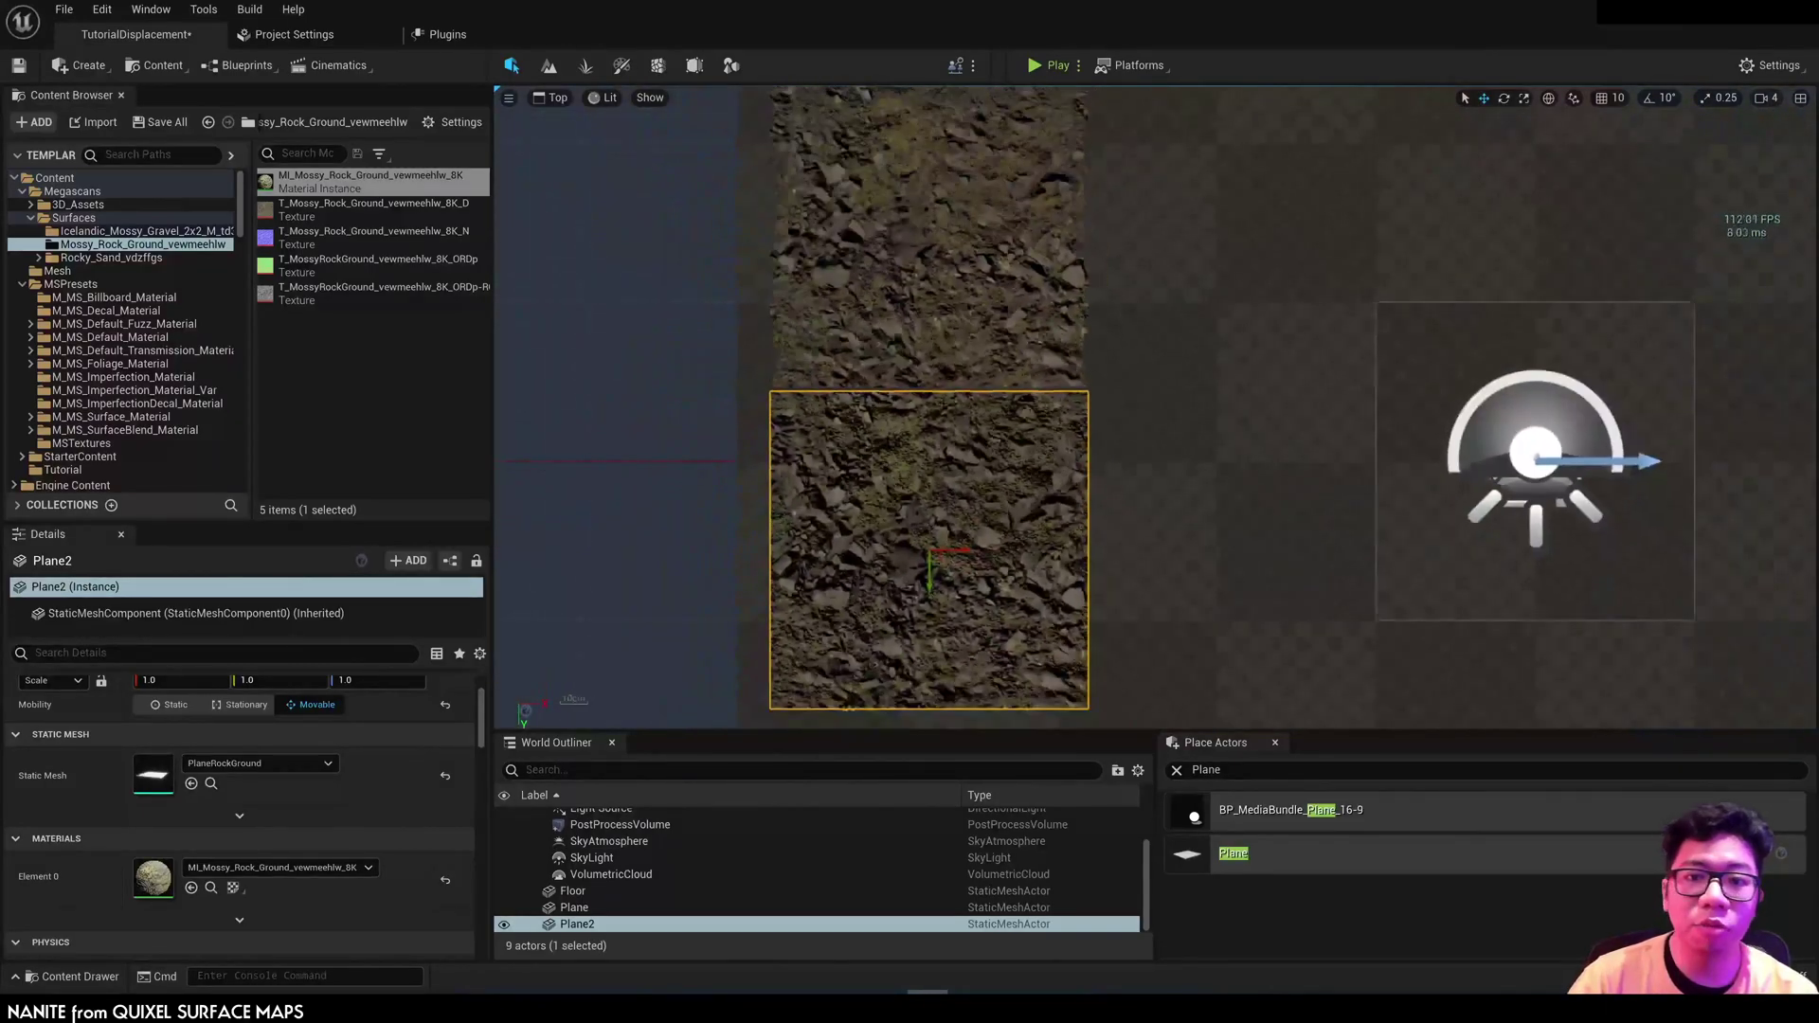
{"action": "scroll", "coordinate": [940, 396], "scroll_direction": "down", "scroll_amount": 1}
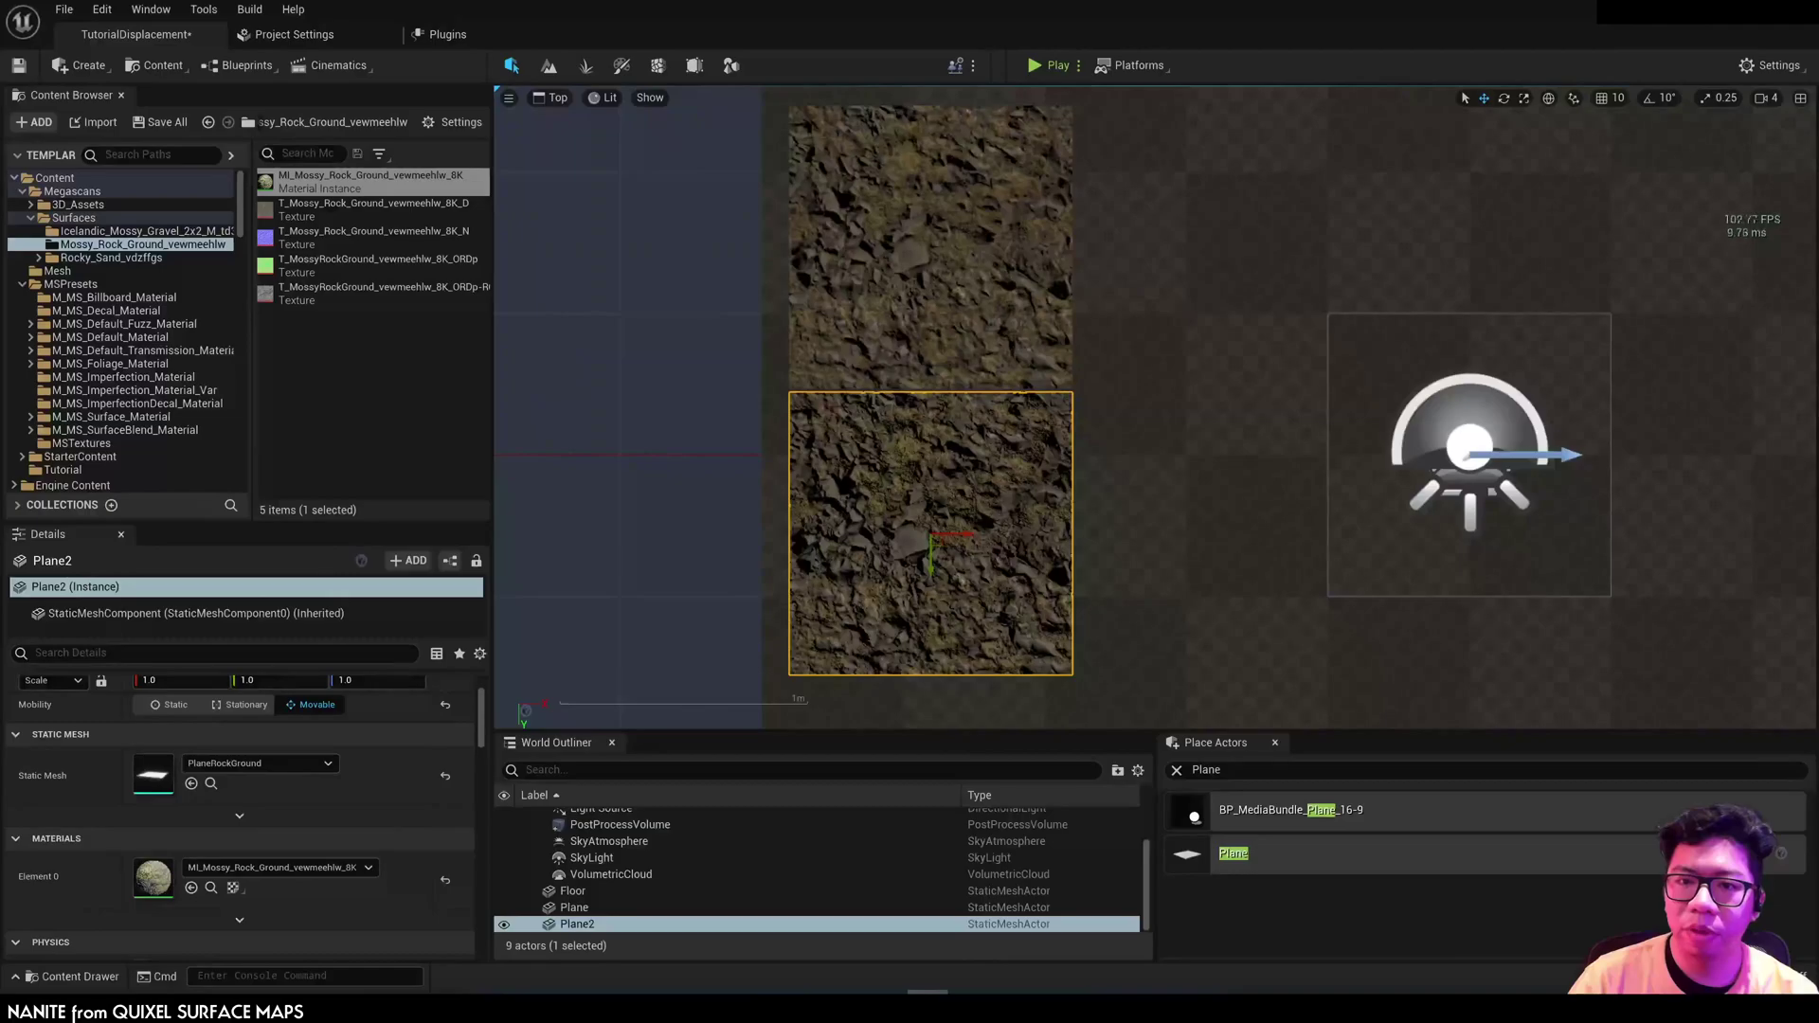
{"action": "left_click", "coordinate": [577, 123]}
{"action": "right_click_drag", "start_coordinate": [910, 379], "coordinate": [1033, 403]}
{"action": "right_click_drag", "start_coordinate": [1028, 465], "coordinate": [1014, 469]}
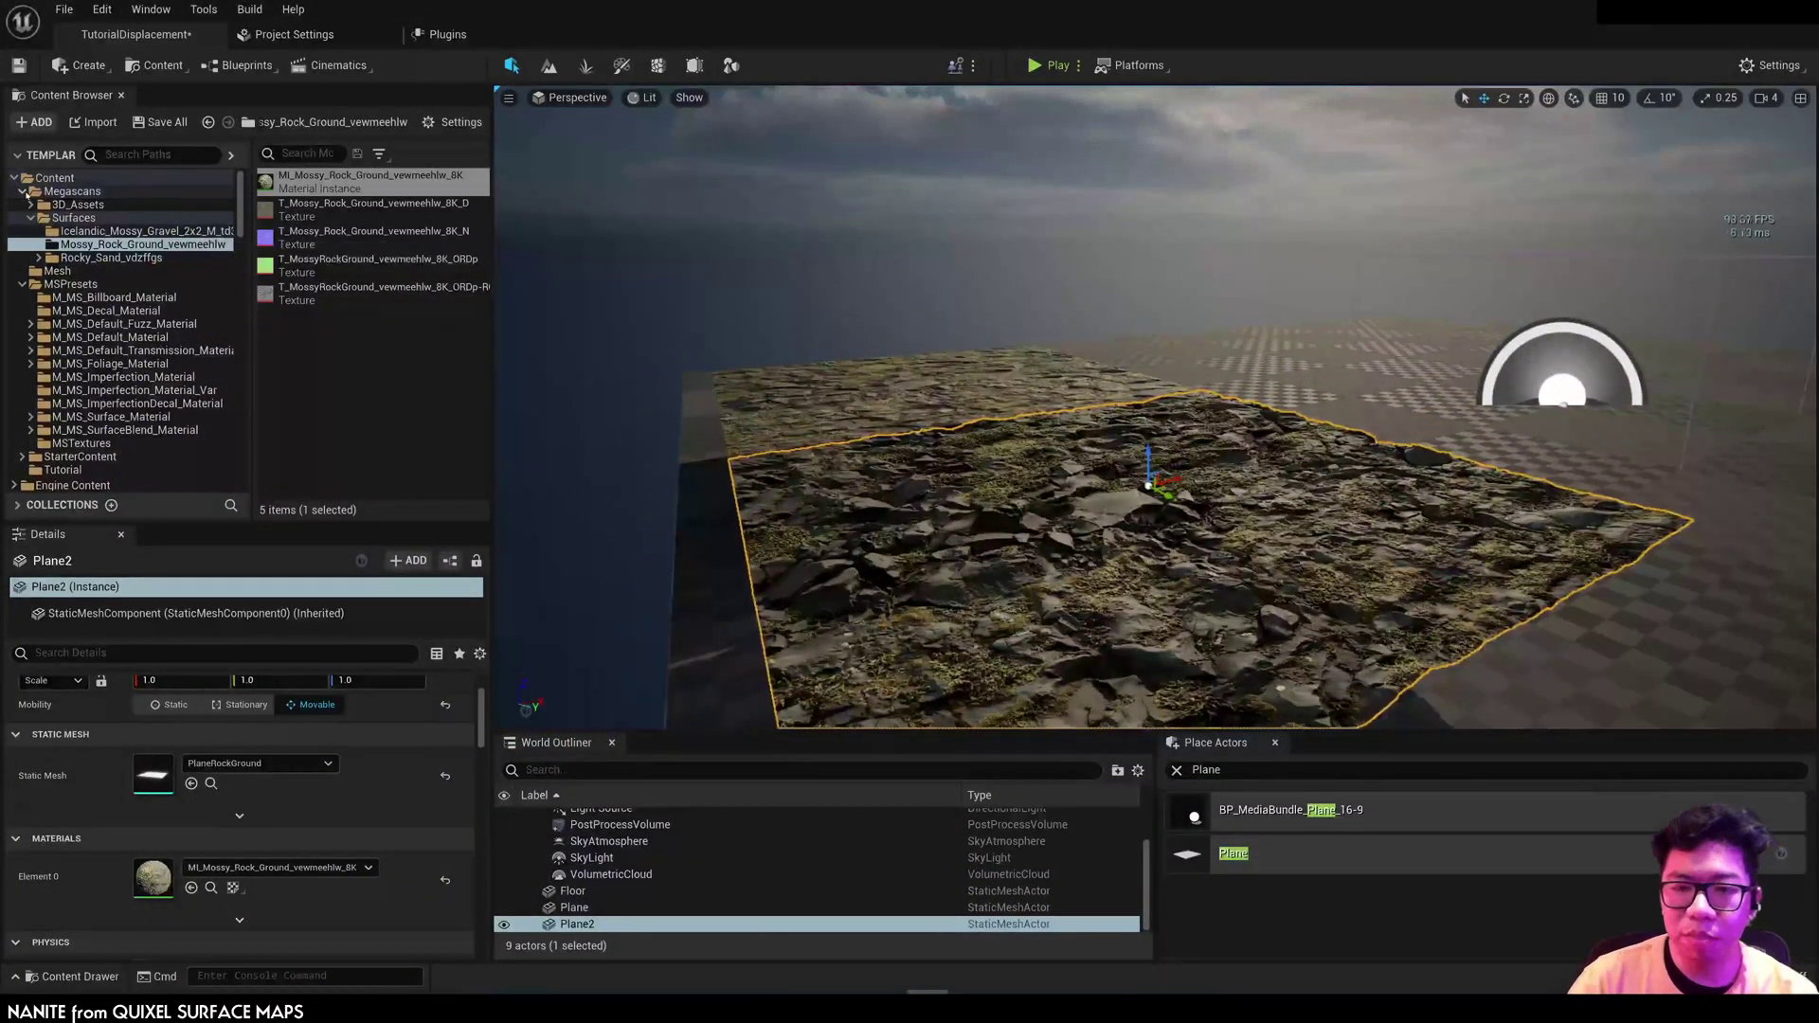
Step: Place SK_Mannequin from the Mesh folder on the rock planes and rotate it about its vertical axis
{"action": "left_click", "coordinate": [24, 193]}
{"action": "left_click_drag", "start_coordinate": [356, 322], "coordinate": [951, 437]}
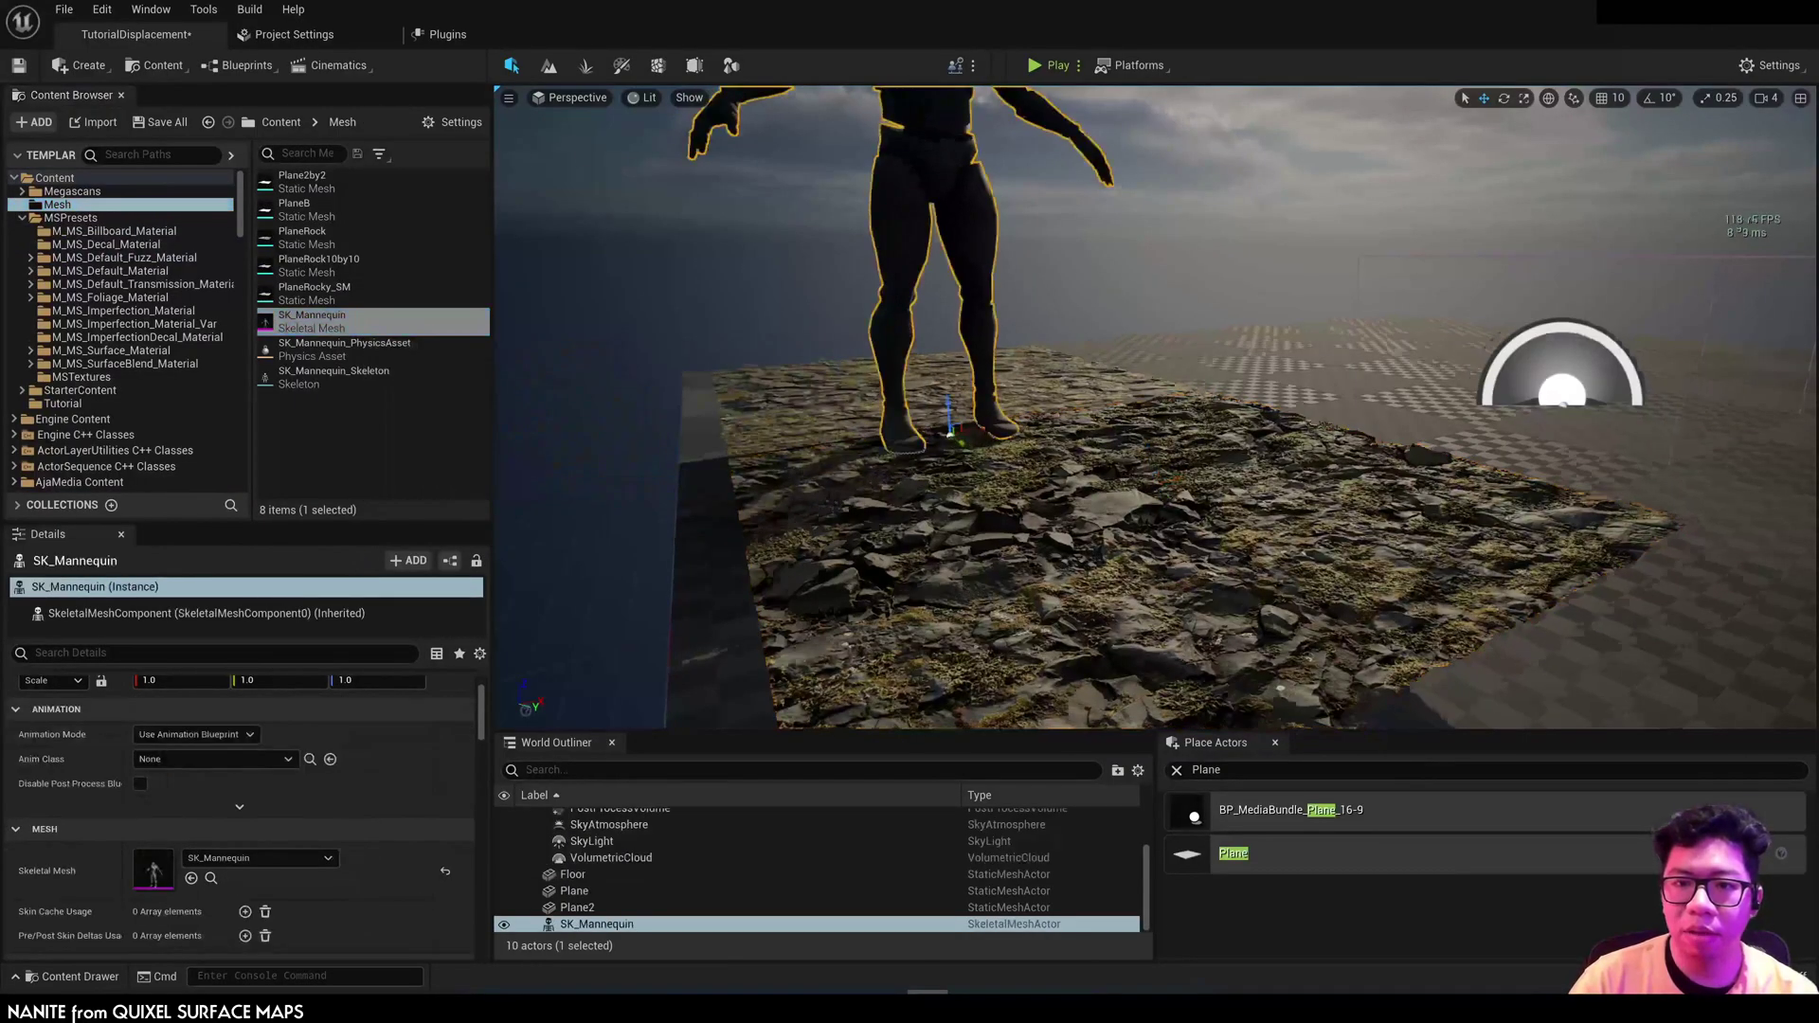
{"action": "right_click_drag", "start_coordinate": [951, 437], "coordinate": [1050, 451]}
{"action": "key", "text": "e"}
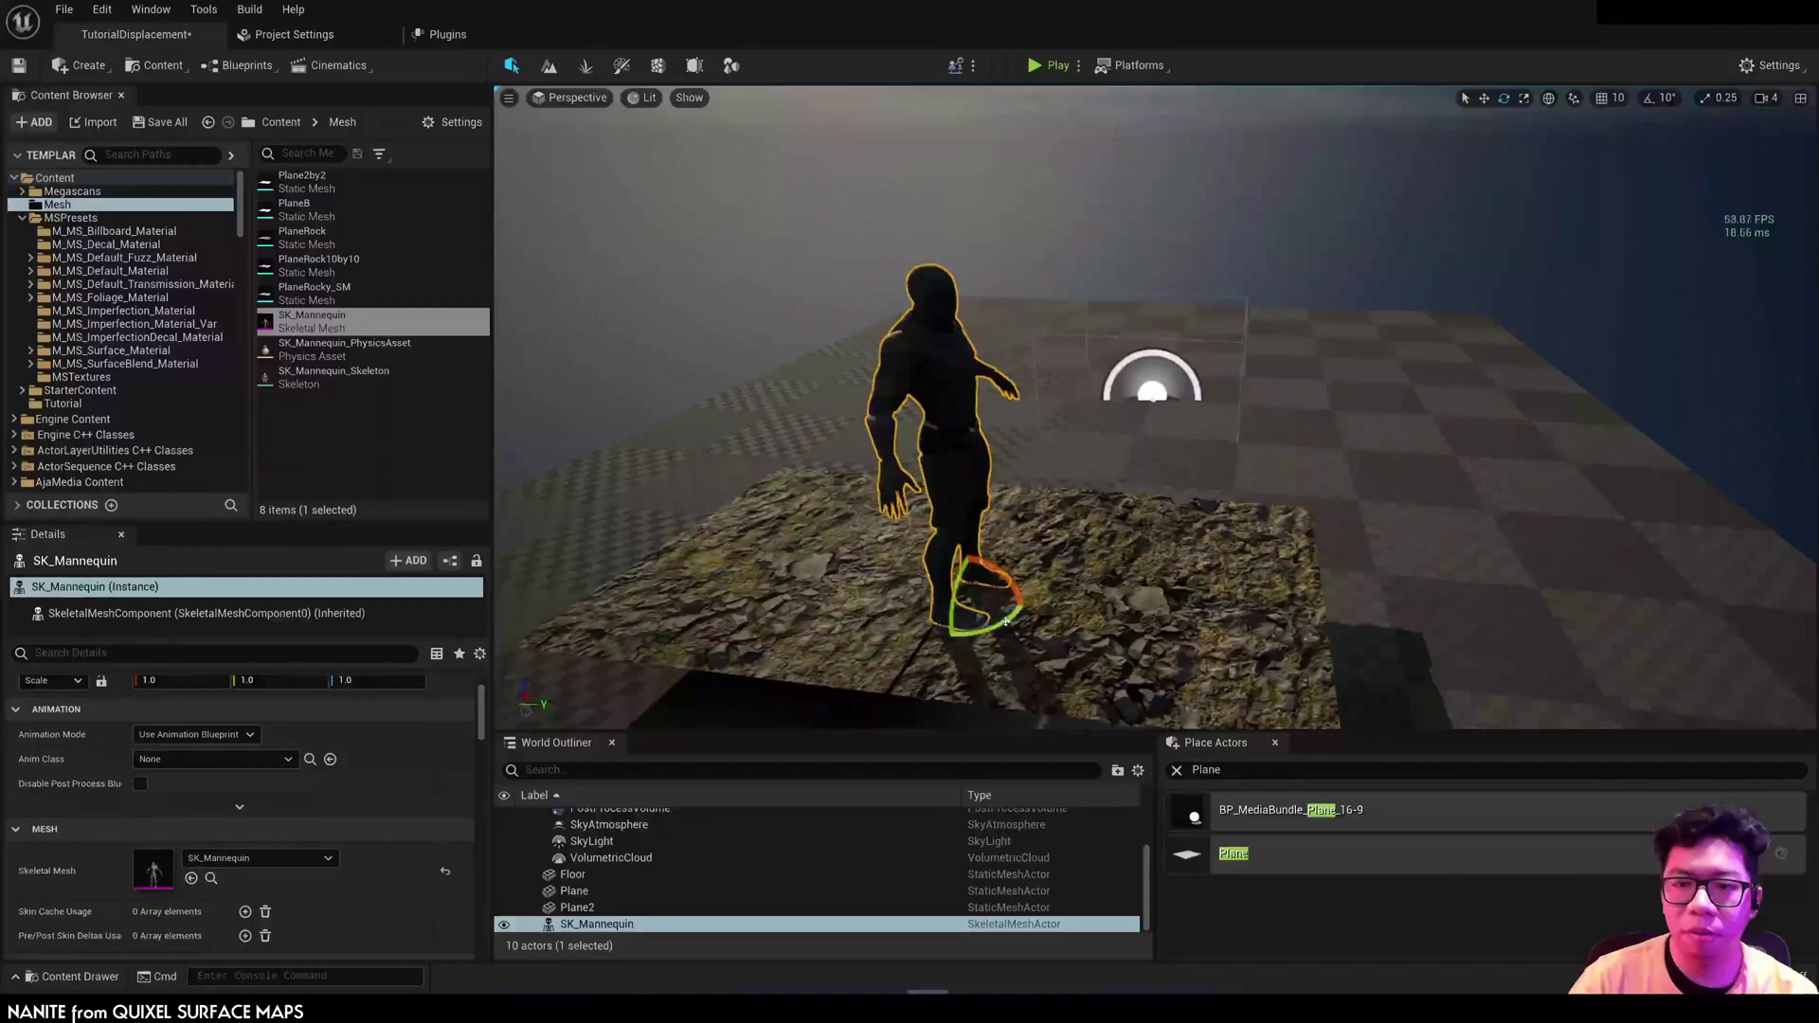
Step: Show the Nanite Visualization Overview and examine the displaced plane's triangles, clusters and mask up close
{"action": "left_click", "coordinate": [643, 99]}
{"action": "mouse_move", "coordinate": [810, 344]}
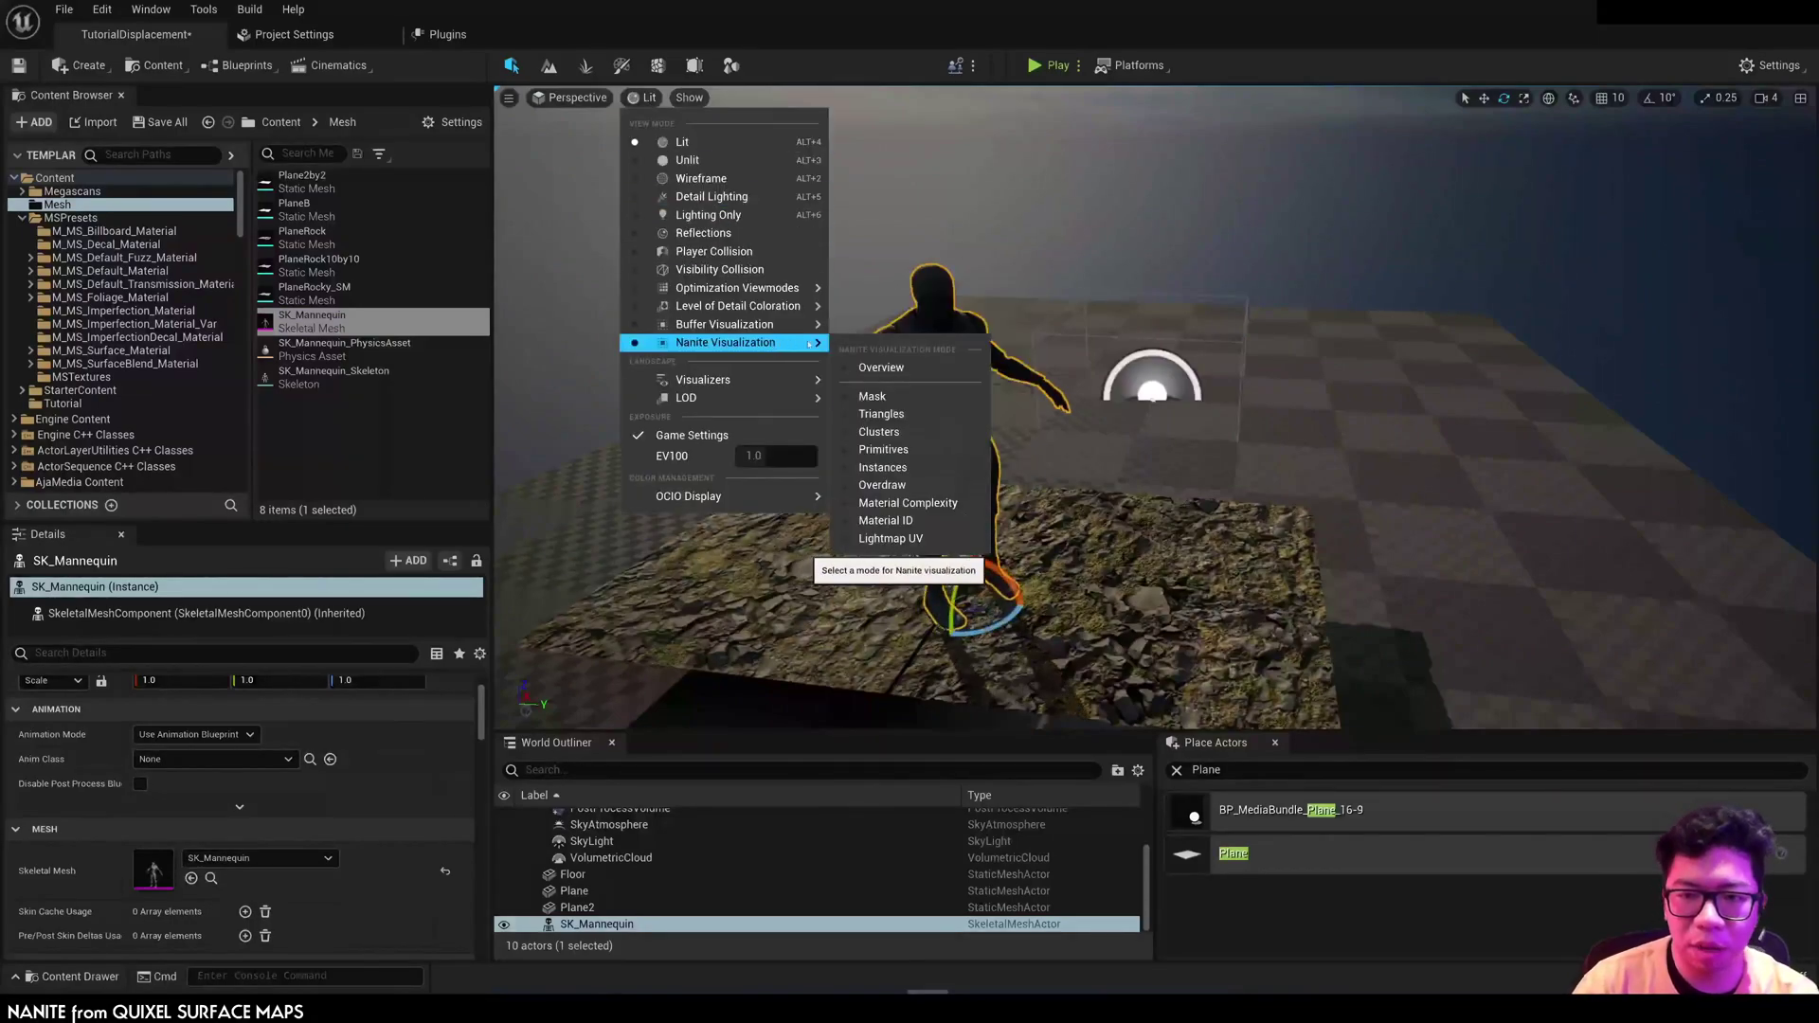
{"action": "left_click", "coordinate": [882, 368]}
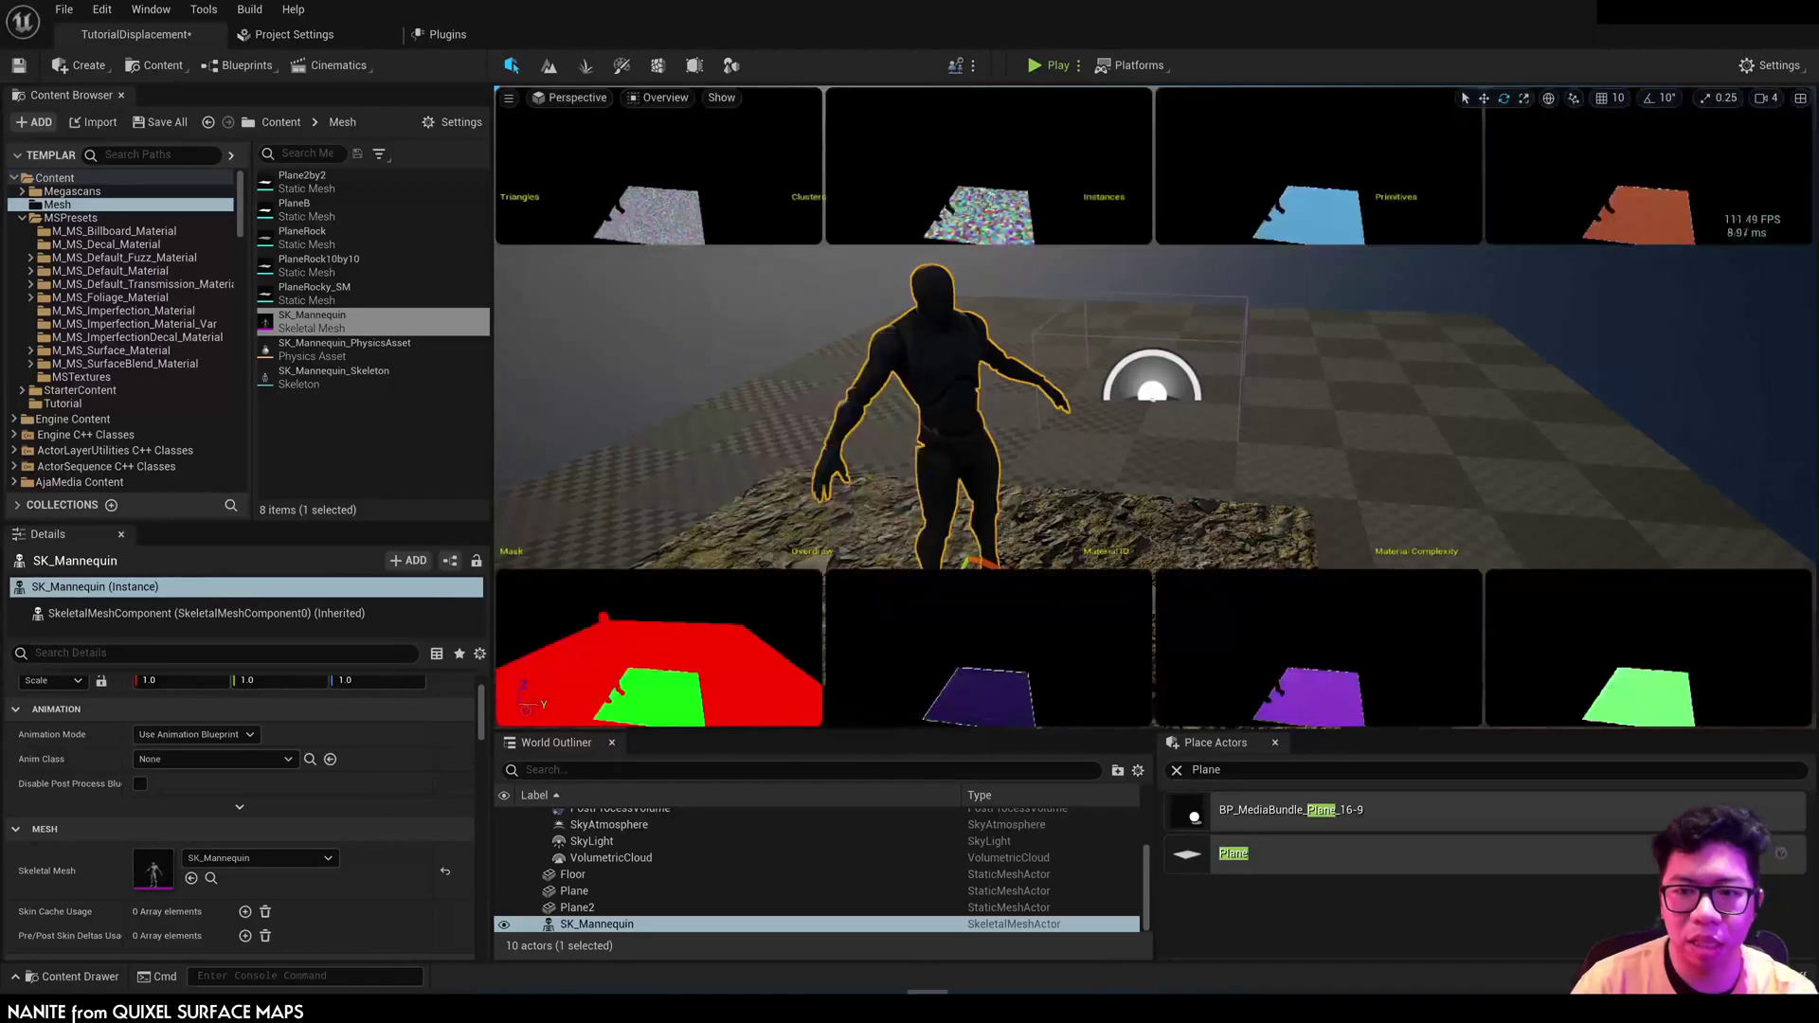
{"action": "key", "text": "s"}
{"action": "right_click_drag", "start_coordinate": [1210, 453], "coordinate": [1200, 549]}
{"action": "key", "text": "w"}
{"action": "key", "text": "s"}
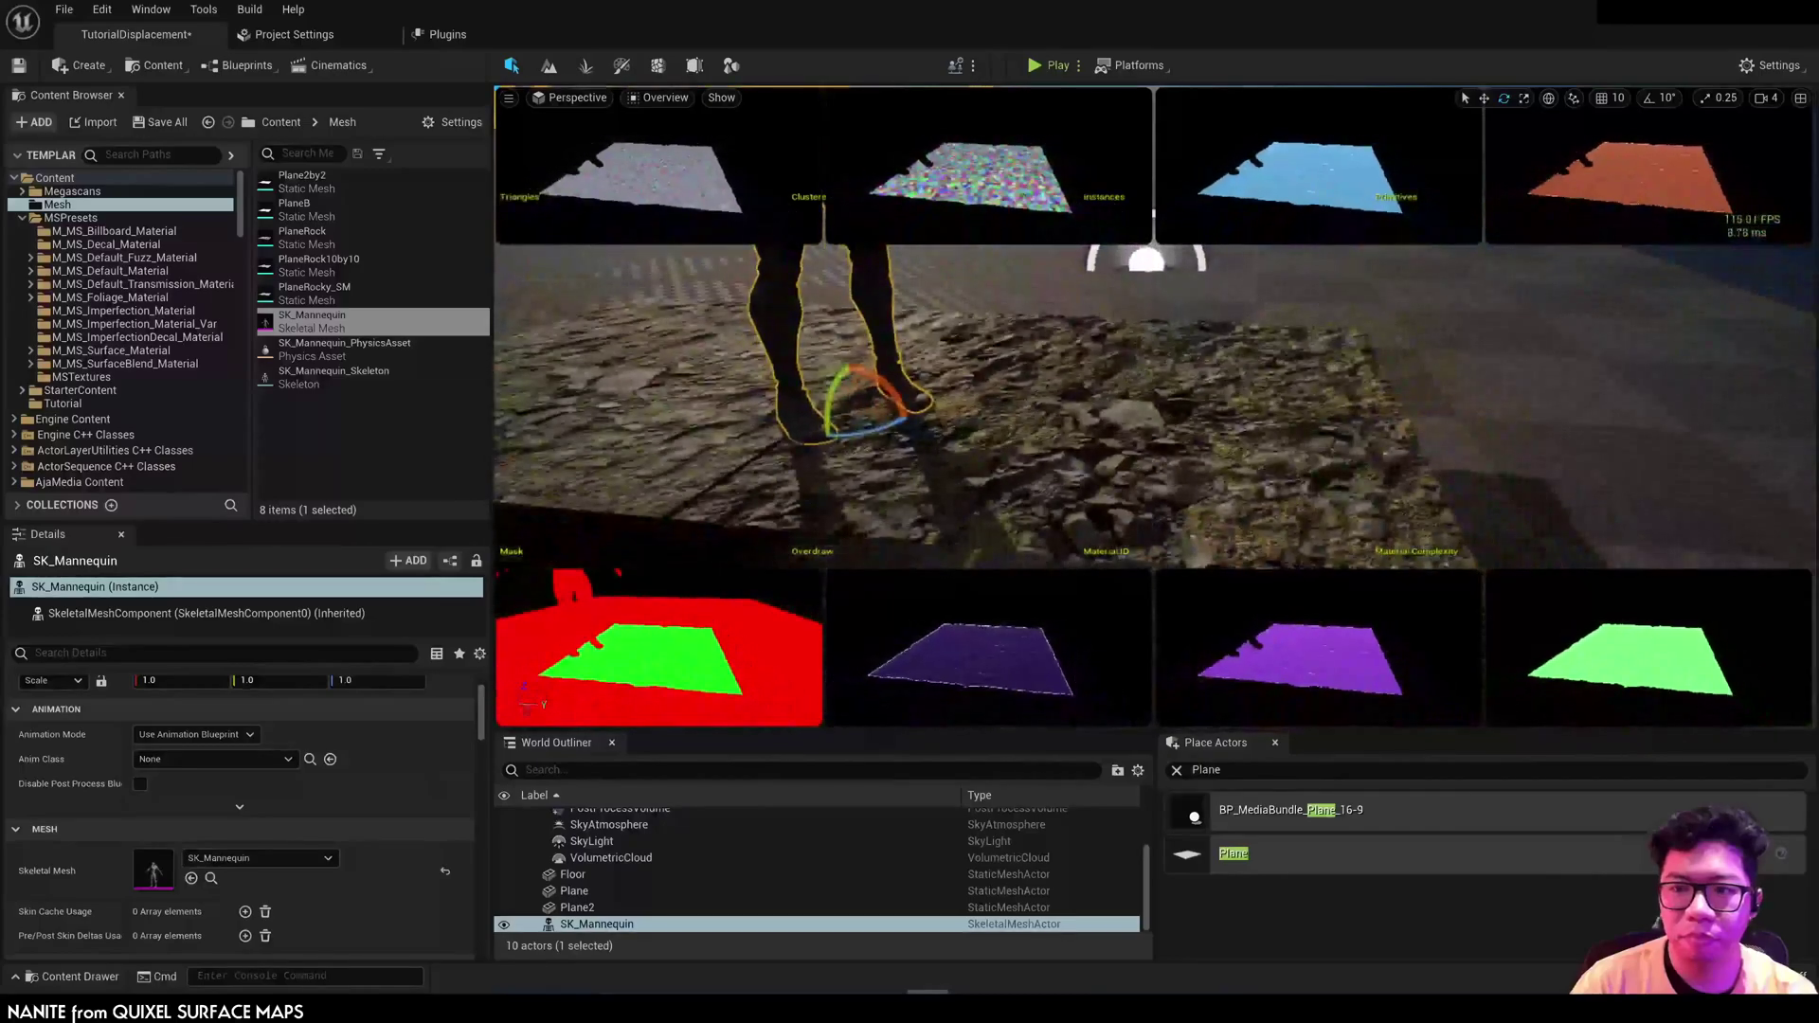